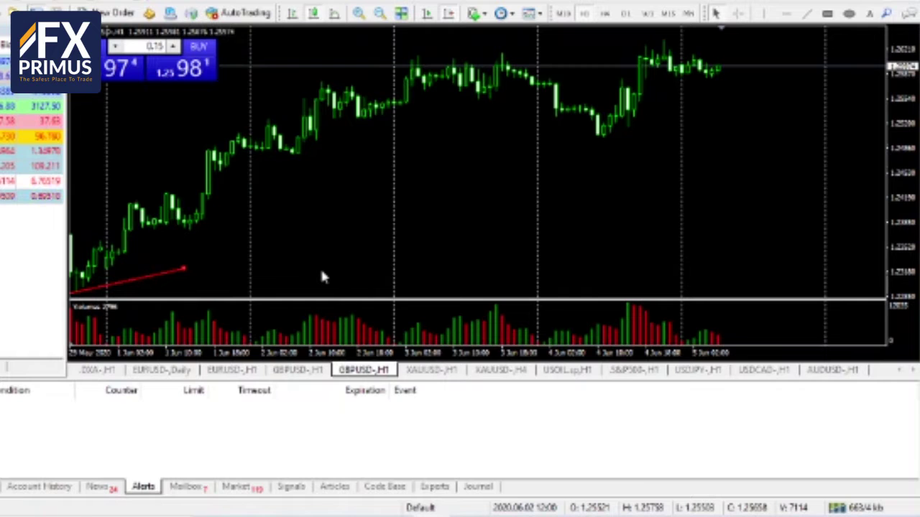
Open the DXA H1 chart and examine the 3–4 June prices against the descending trendline and lower horizontal line
{"action": "left_click", "coordinate": [98, 370]}
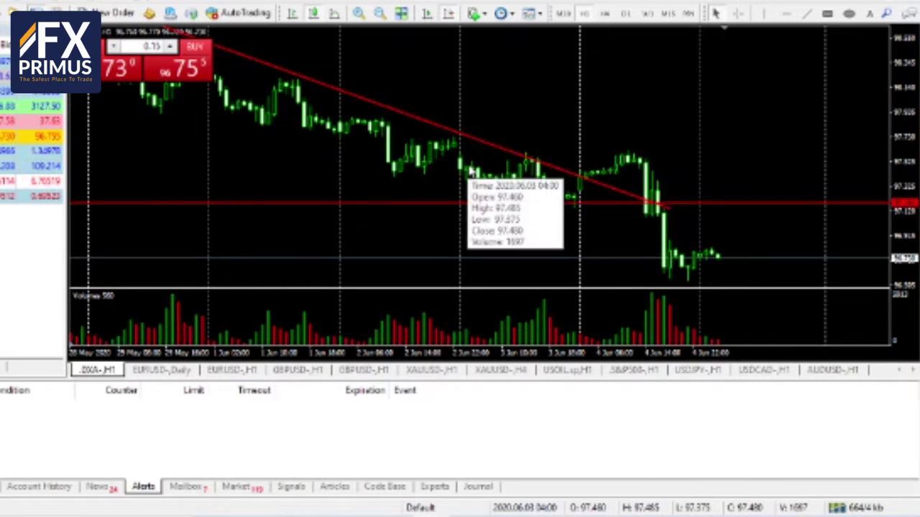
{"action": "left_click_drag", "start_coordinate": [459, 75], "coordinate": [571, 96]}
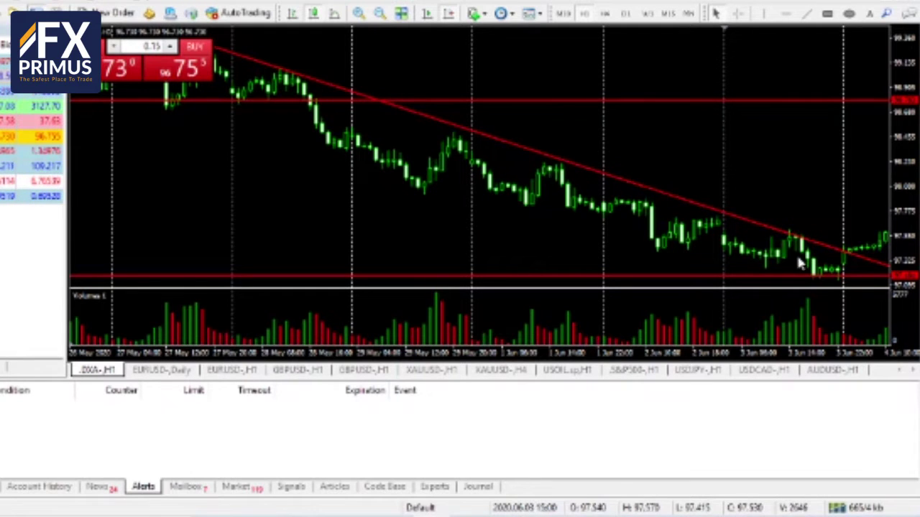
{"action": "mouse_move", "coordinate": [828, 280]}
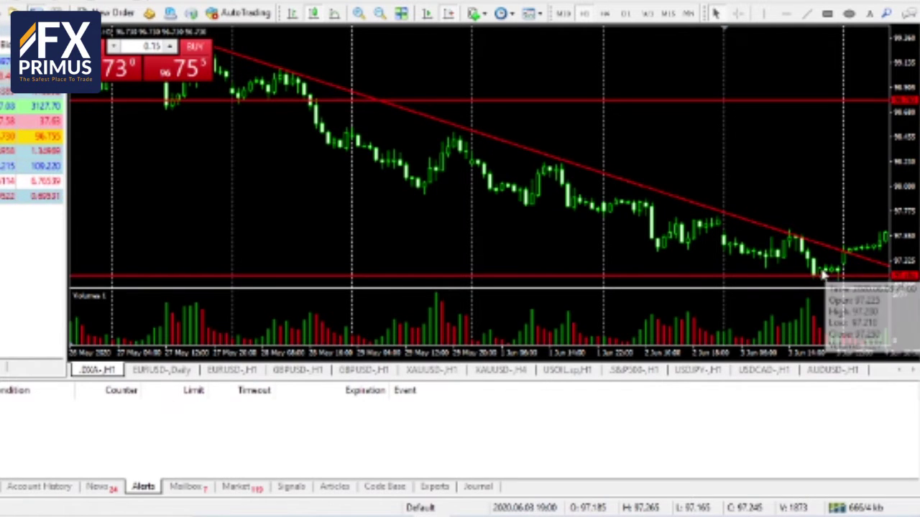
{"action": "scroll", "coordinate": [822, 268], "scroll_direction": "down", "scroll_amount": 3}
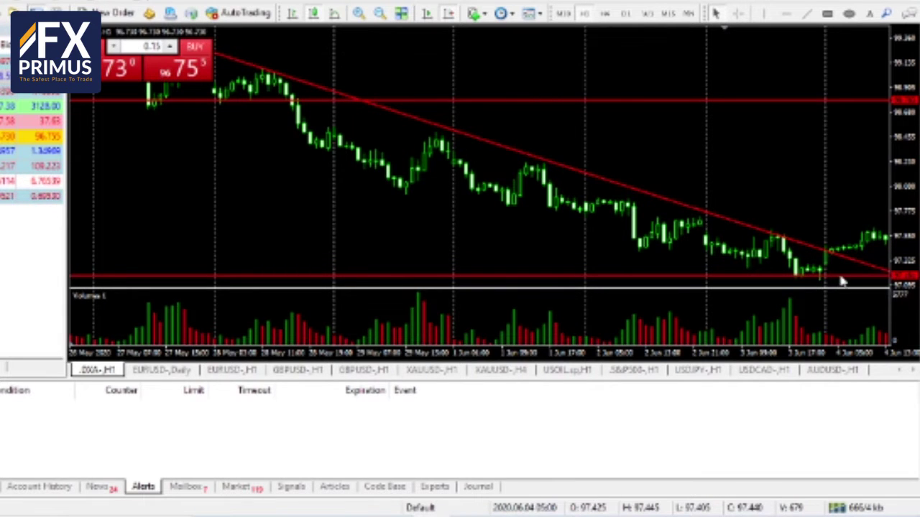
{"action": "scroll", "coordinate": [848, 222], "scroll_direction": "down", "scroll_amount": 2}
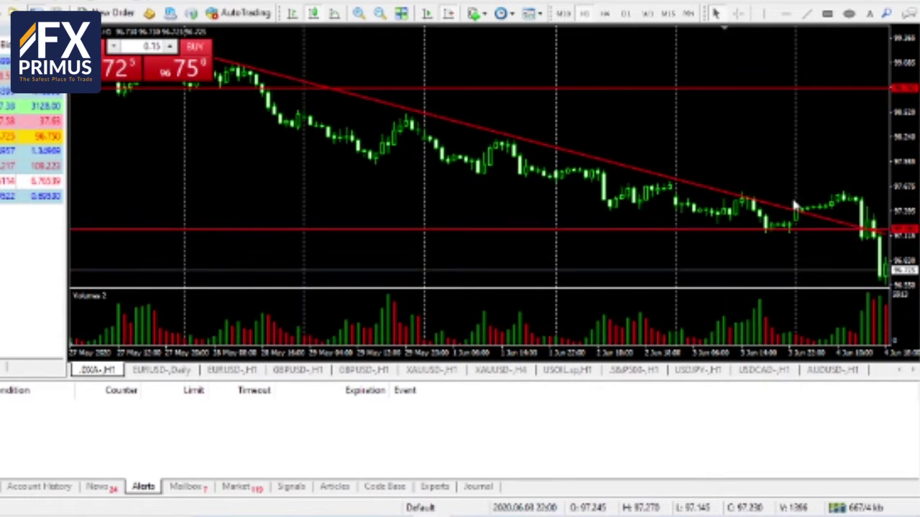
Use the crosshair to measure the 4 June drop below the lower horizontal line on the DXA chart
{"action": "left_click", "coordinate": [736, 14]}
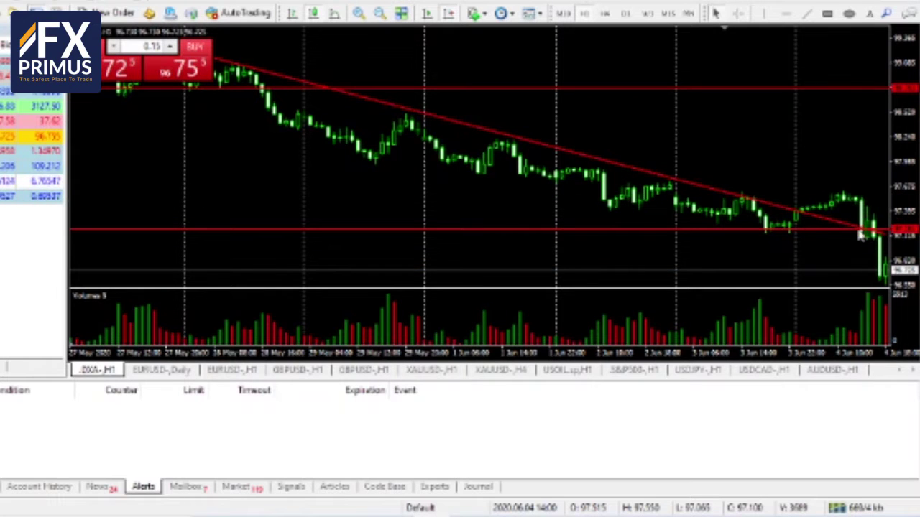
{"action": "double_click", "coordinate": [814, 230]}
{"action": "left_click_drag", "start_coordinate": [813, 230], "coordinate": [828, 252]}
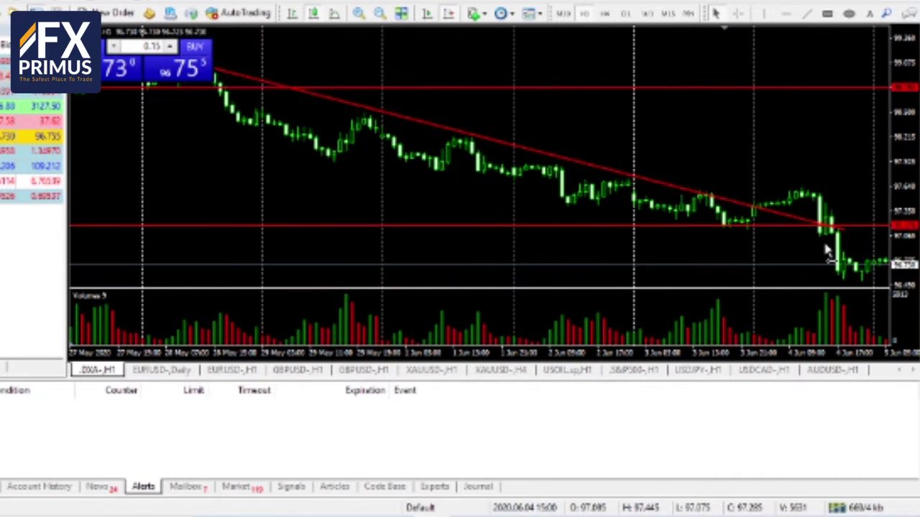
{"action": "left_click", "coordinate": [735, 13]}
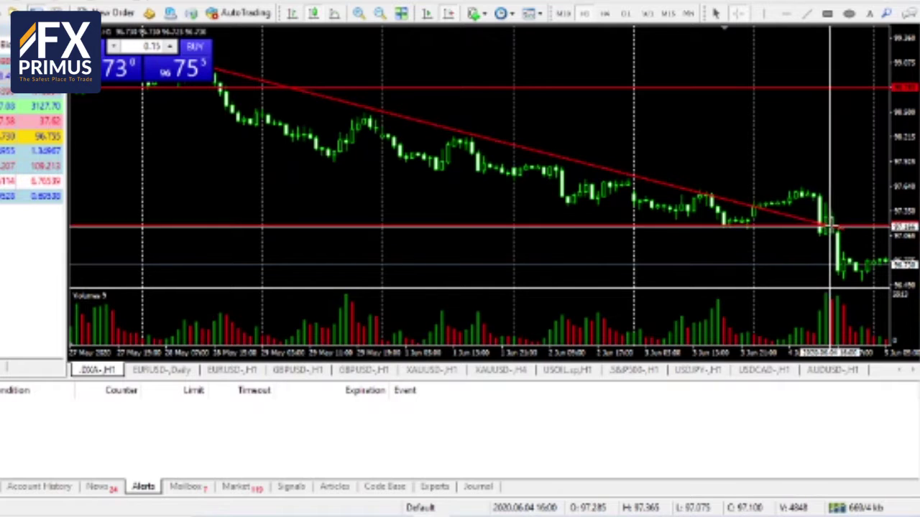
{"action": "left_click_drag", "start_coordinate": [842, 255], "coordinate": [847, 276]}
Measure the DXA fall from the 4 June swing high down to the lower horizontal line with the crosshair
{"action": "left_click_drag", "start_coordinate": [796, 264], "coordinate": [829, 212]}
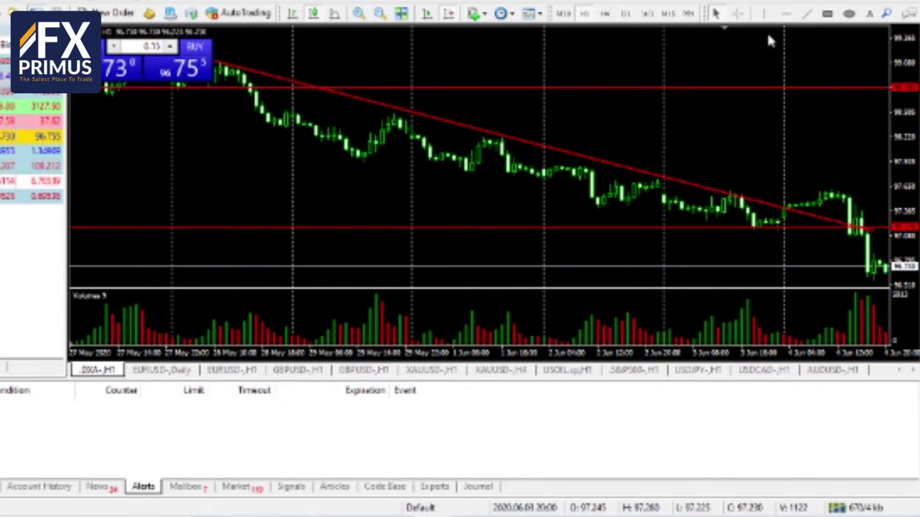
{"action": "left_click", "coordinate": [738, 13]}
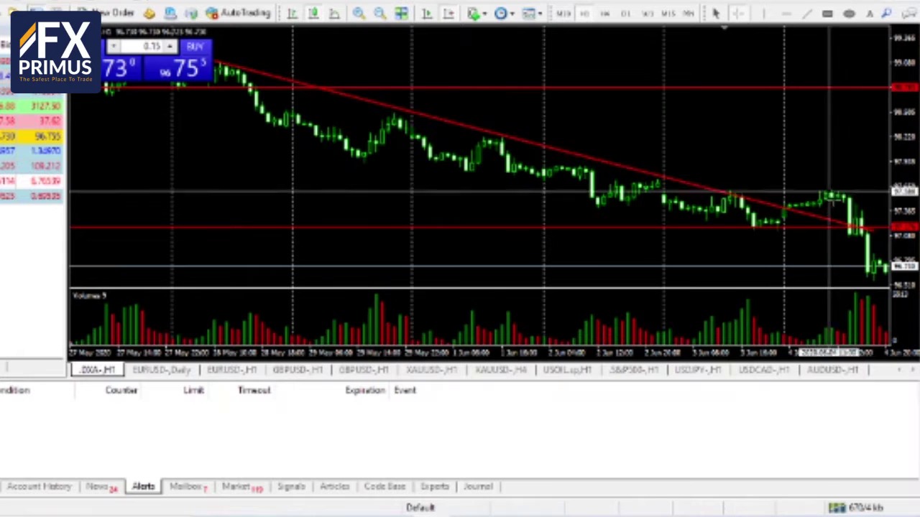
{"action": "left_click", "coordinate": [853, 233]}
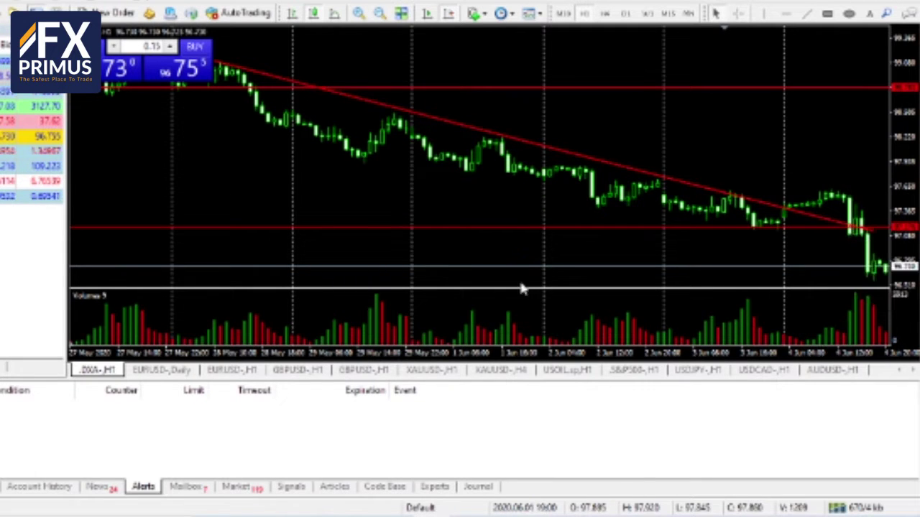
Turn off auto scroll on the GBPUSD H1 chart that has the rising trendline and horizontal lines, and review its 3–4 June prices
{"action": "left_click", "coordinate": [316, 370]}
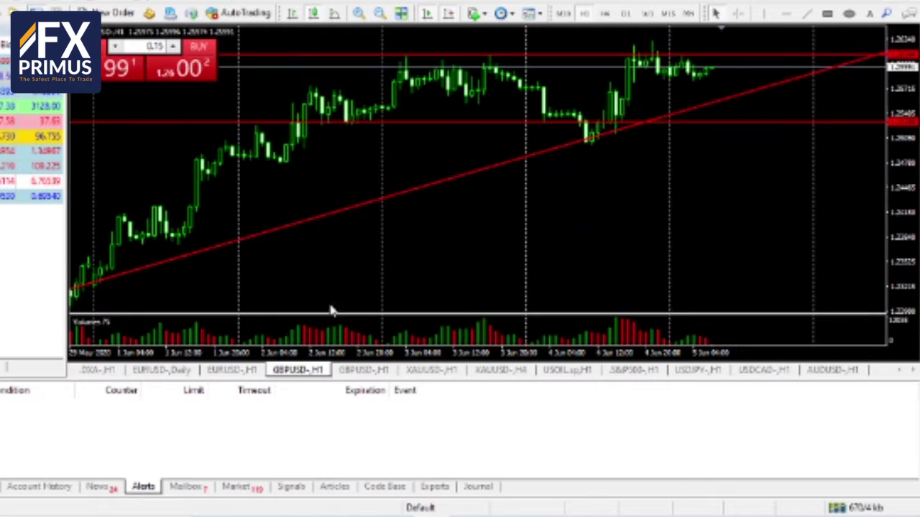
{"action": "left_click_drag", "start_coordinate": [570, 160], "coordinate": [805, 251]}
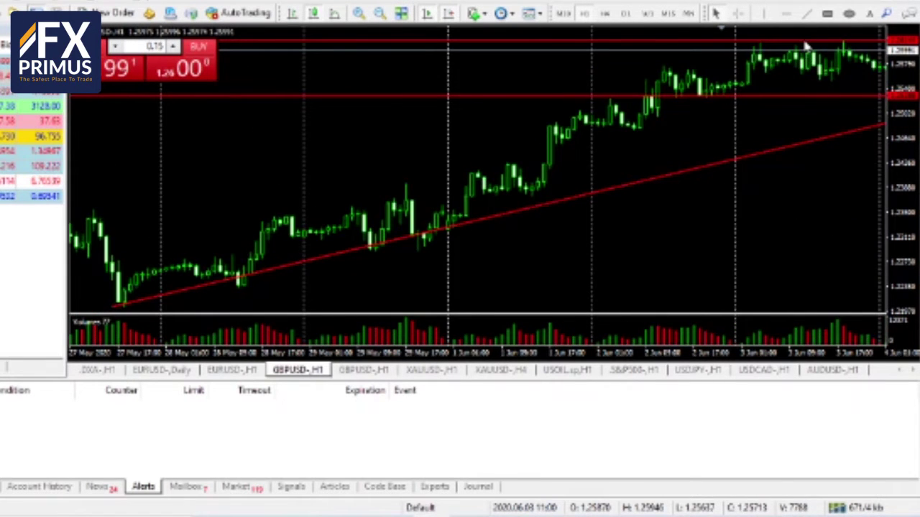
{"action": "left_click", "coordinate": [427, 15]}
{"action": "left_click_drag", "start_coordinate": [523, 151], "coordinate": [737, 73]}
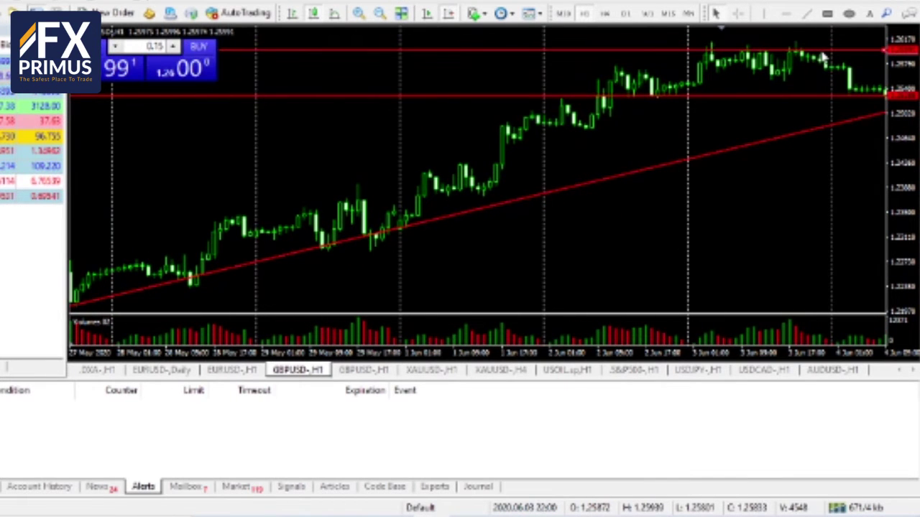
{"action": "left_click_drag", "start_coordinate": [702, 129], "coordinate": [759, 127]}
{"action": "left_click_drag", "start_coordinate": [878, 121], "coordinate": [820, 118]}
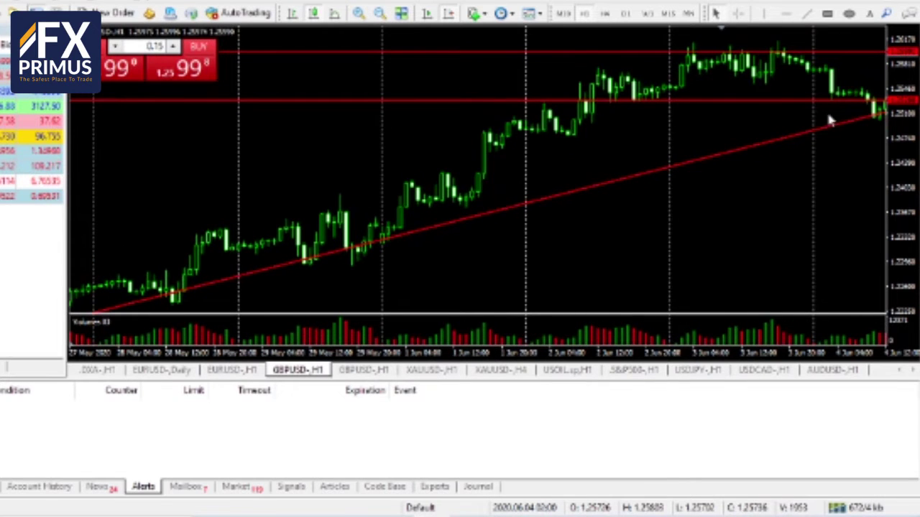
Return to the DXA H1 chart and review the 3 June low at the lower horizontal line for comparison
{"action": "left_click", "coordinate": [99, 371]}
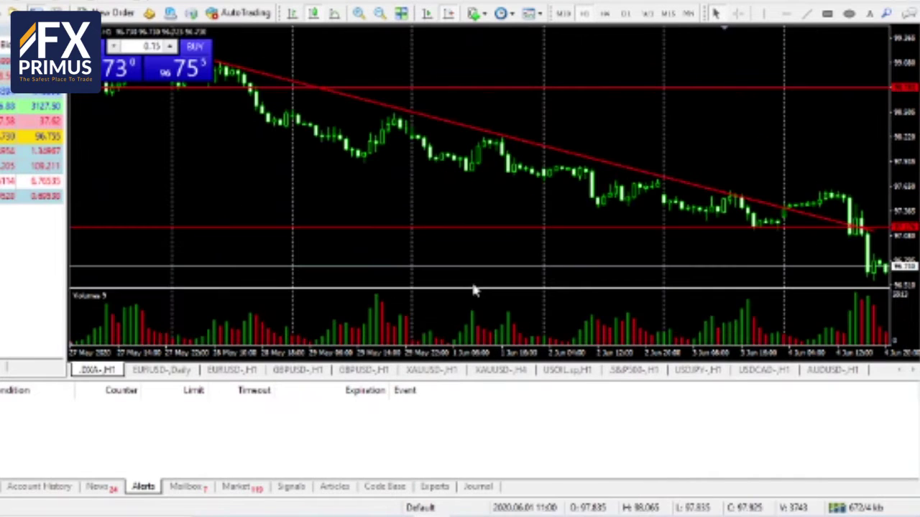
{"action": "left_click_drag", "start_coordinate": [656, 265], "coordinate": [739, 269]}
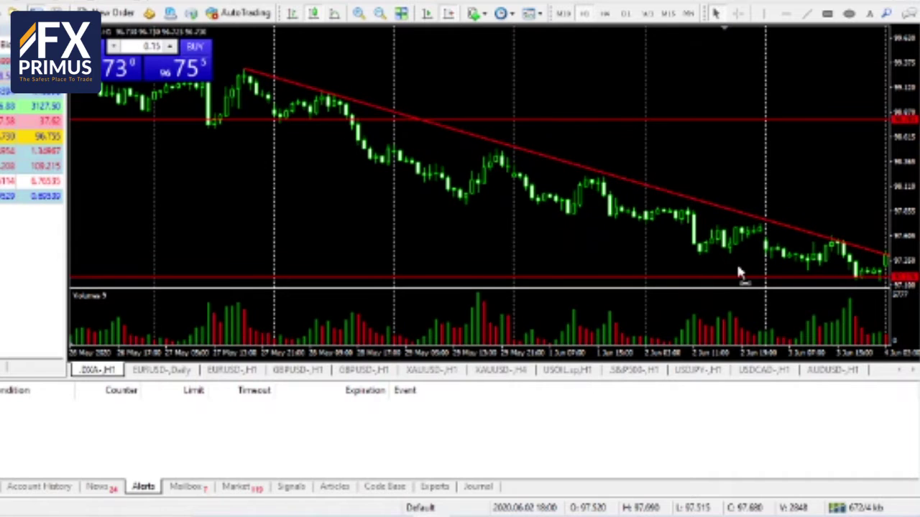
{"action": "left_click_drag", "start_coordinate": [889, 262], "coordinate": [855, 273]}
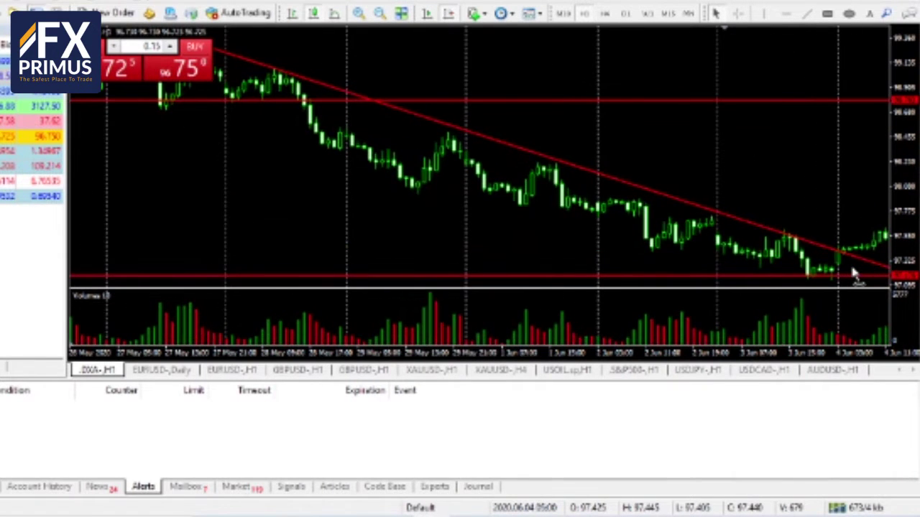
On the GBPUSD H1 chart with the rising trendline, measure the early 4 June bearish candle down to the lower horizontal line
{"action": "left_click", "coordinate": [362, 370]}
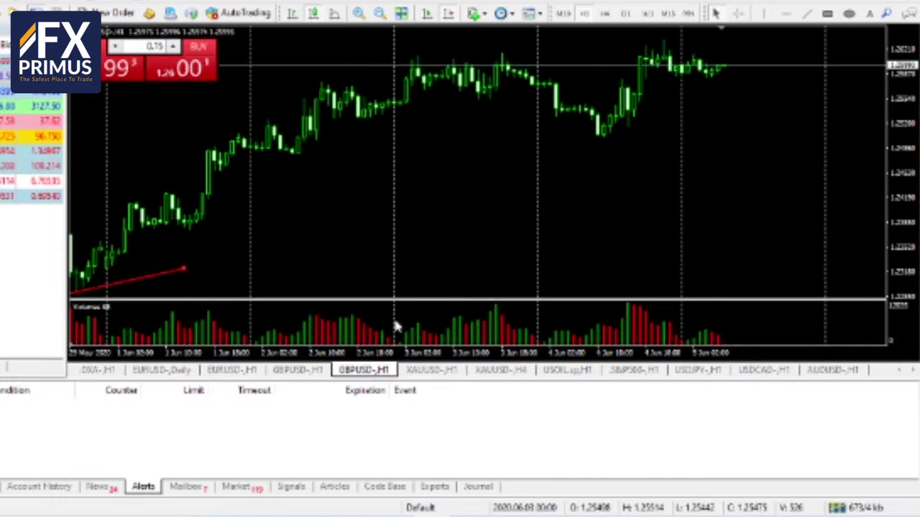
{"action": "left_click", "coordinate": [302, 370]}
{"action": "mouse_move", "coordinate": [659, 240]}
{"action": "left_mouse_down"}
{"action": "mouse_move", "coordinate": [646, 250]}
{"action": "mouse_move", "coordinate": [655, 254]}
{"action": "left_mouse_up"}
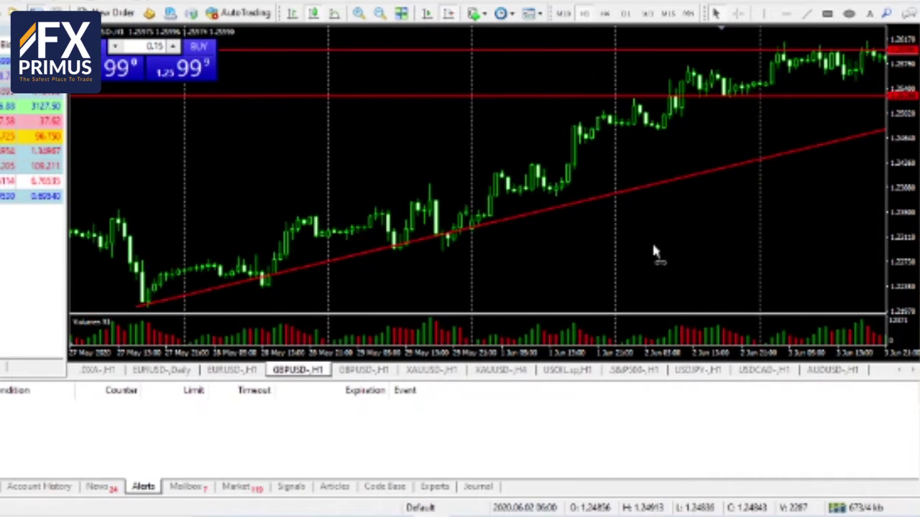
{"action": "left_click_drag", "start_coordinate": [813, 204], "coordinate": [800, 211]}
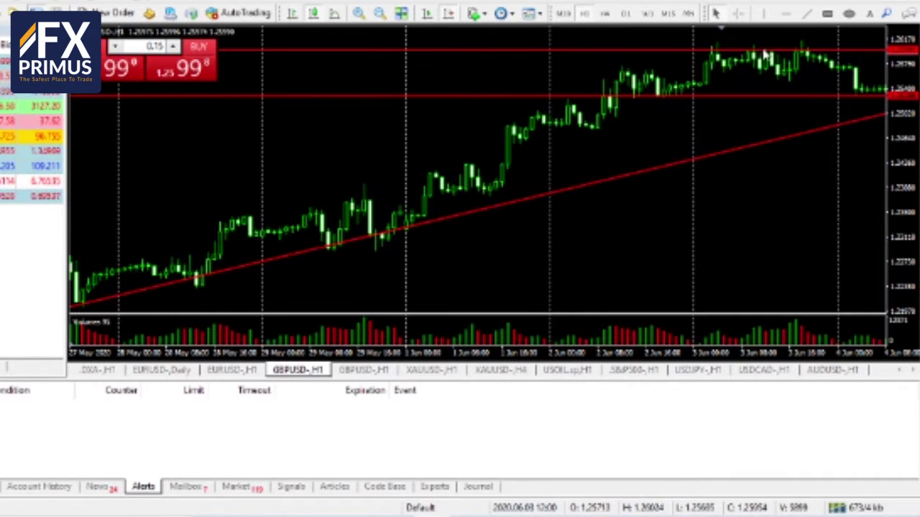
{"action": "left_click", "coordinate": [737, 13]}
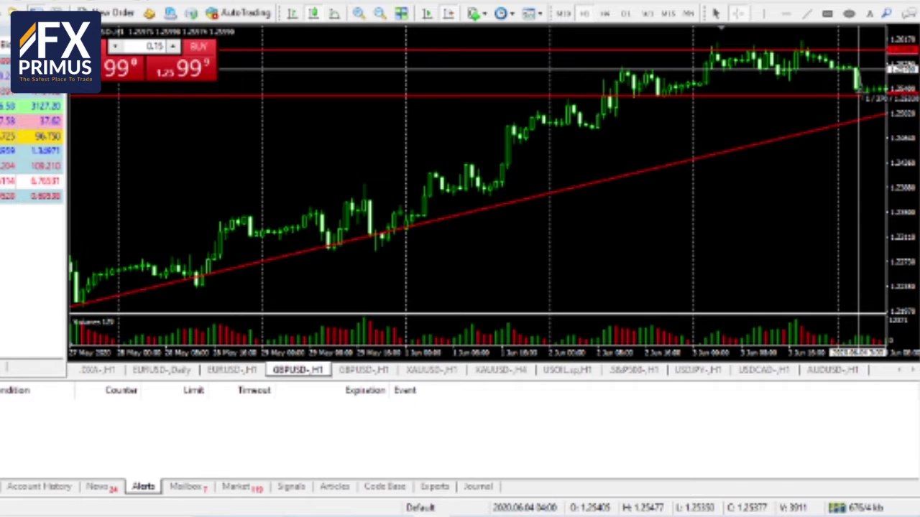
{"action": "left_click_drag", "start_coordinate": [860, 92], "coordinate": [849, 108]}
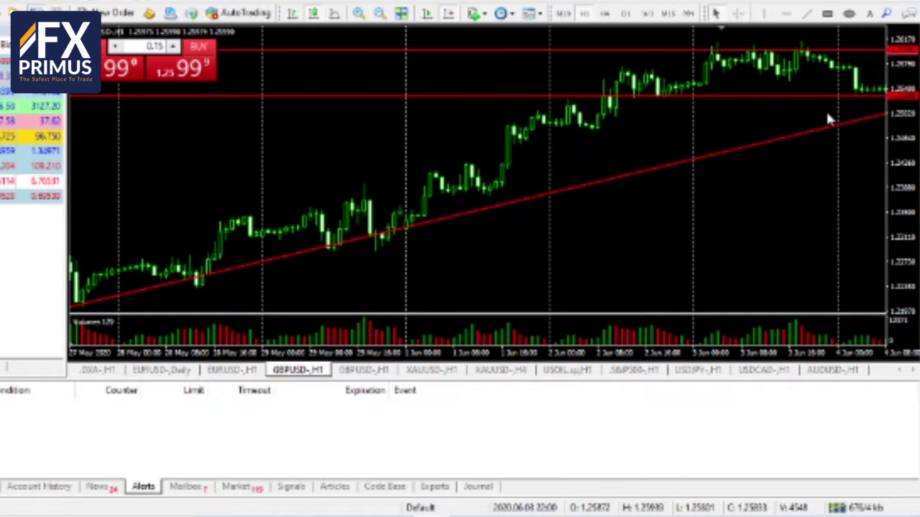
Measure the GBPUSD decline on 4 June from around the lower horizontal line down to the rising trendline
{"action": "scroll", "coordinate": [826, 177], "scroll_direction": "down", "scroll_amount": 1}
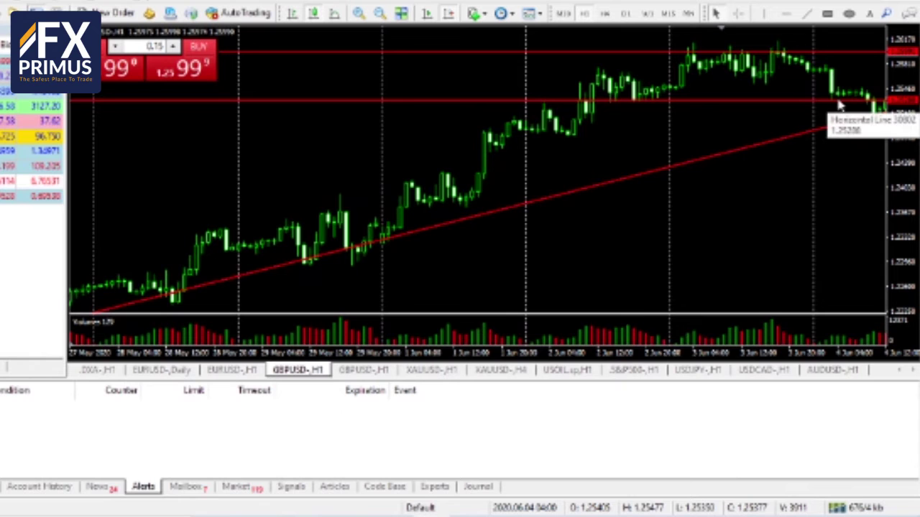
{"action": "scroll", "coordinate": [788, 104], "scroll_direction": "up", "scroll_amount": 1}
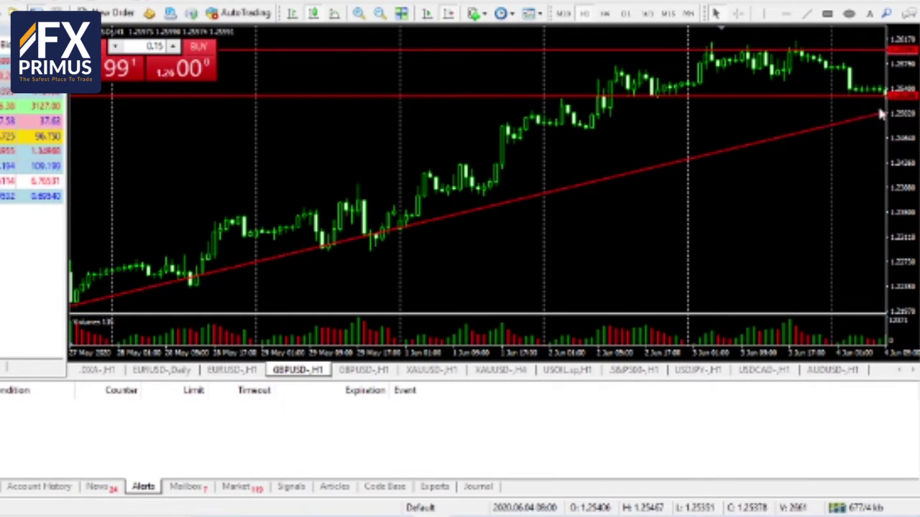
{"action": "scroll", "coordinate": [872, 160], "scroll_direction": "down", "scroll_amount": 5}
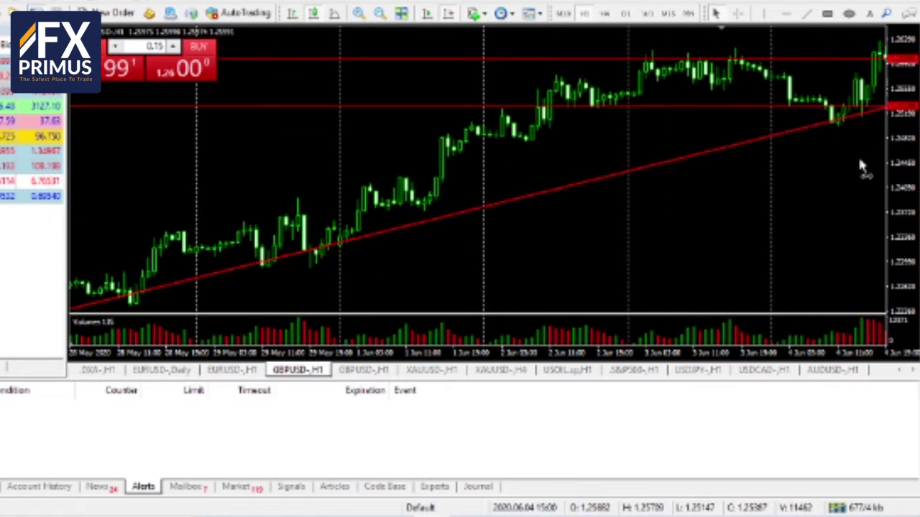
{"action": "left_click", "coordinate": [737, 13]}
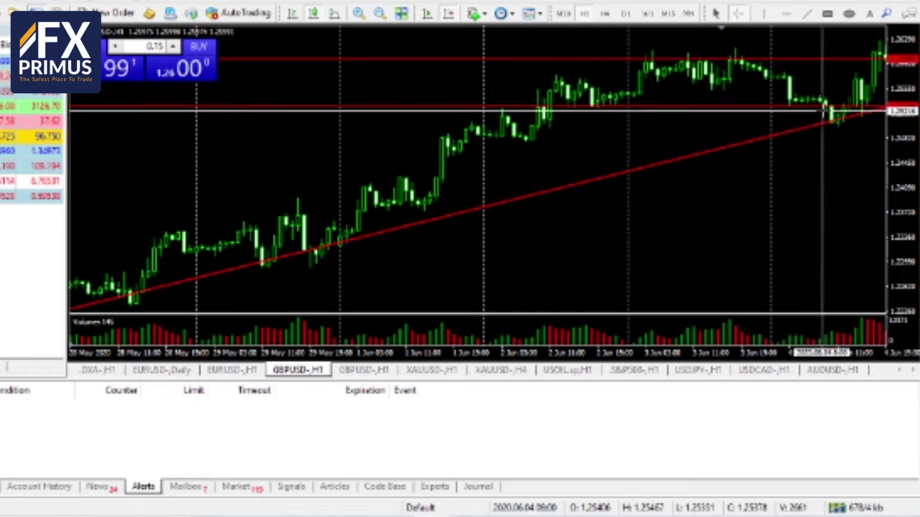
{"action": "left_click_drag", "start_coordinate": [829, 100], "coordinate": [841, 121]}
Measure the full GBPUSD drop from the start of the 4 June sell-off to the low at the rising trendline
{"action": "left_click", "coordinate": [739, 14]}
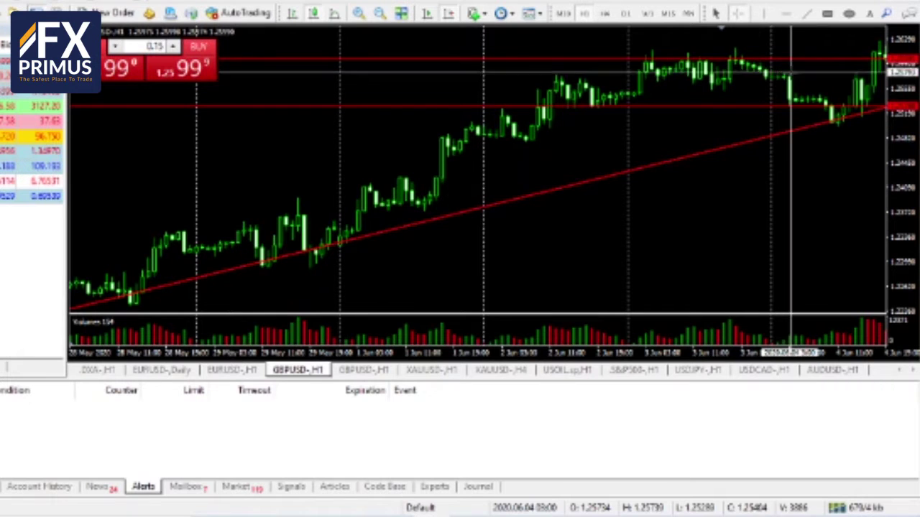
{"action": "left_click_drag", "start_coordinate": [798, 78], "coordinate": [841, 123]}
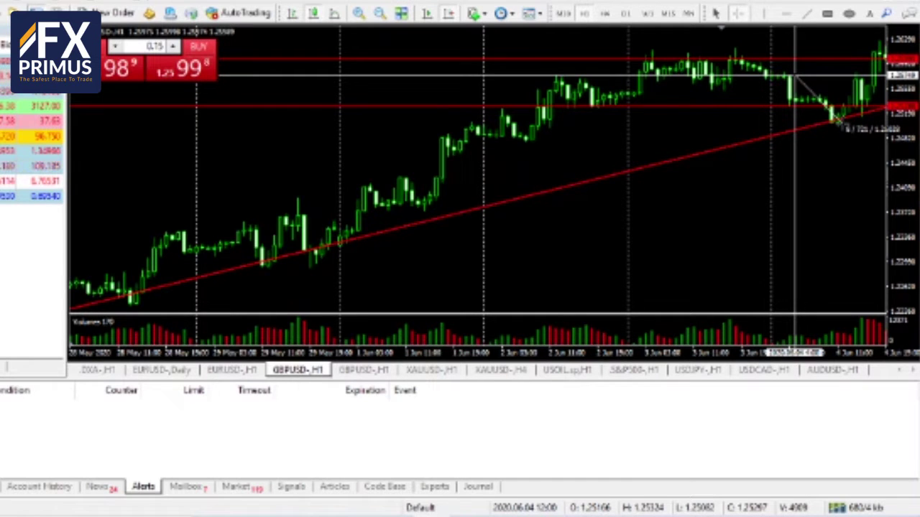
{"action": "left_click_drag", "start_coordinate": [840, 123], "coordinate": [841, 123]}
Measure the 4 June GBPUSD rebound from the trendline low, and the rise from the lower horizontal line to the high
{"action": "left_click", "coordinate": [738, 16]}
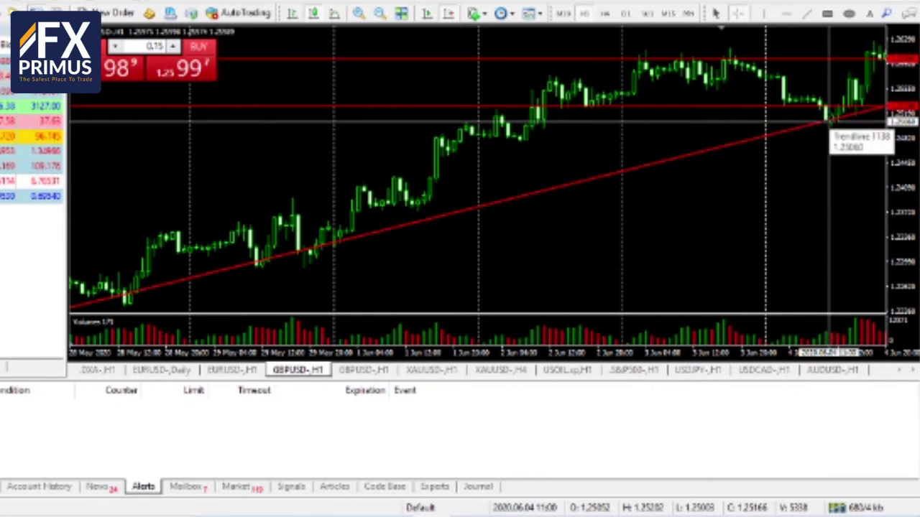
{"action": "left_click_drag", "start_coordinate": [836, 121], "coordinate": [853, 72]}
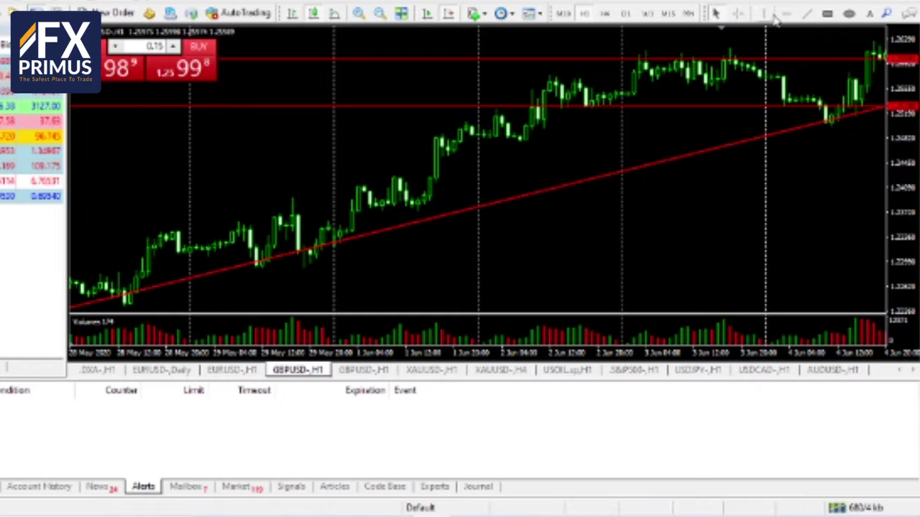
{"action": "left_click", "coordinate": [738, 14]}
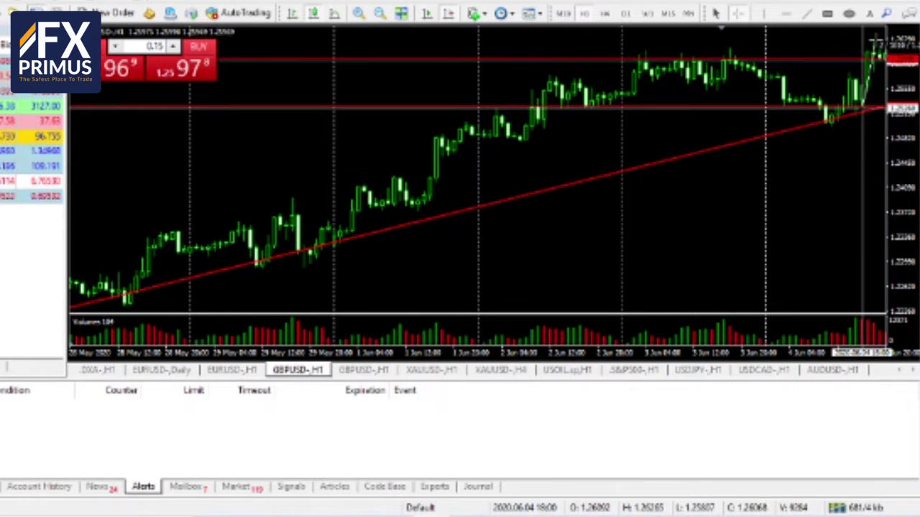
{"action": "left_click_drag", "start_coordinate": [875, 40], "coordinate": [876, 43]}
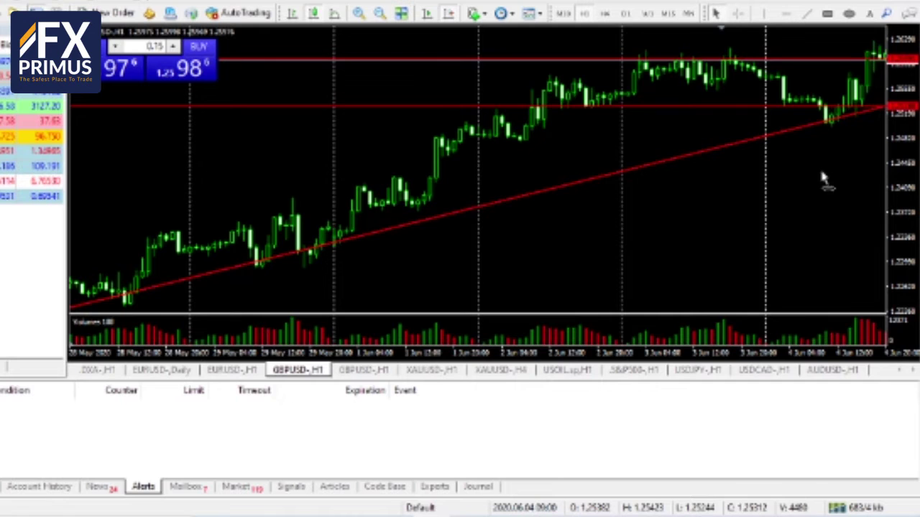
Bring the 5 June candles into view and measure the GBPUSD rally from the lower horizontal line to the late 4 June peak
{"action": "scroll", "coordinate": [821, 176], "scroll_direction": "down", "scroll_amount": 3}
{"action": "left_click", "coordinate": [738, 13]}
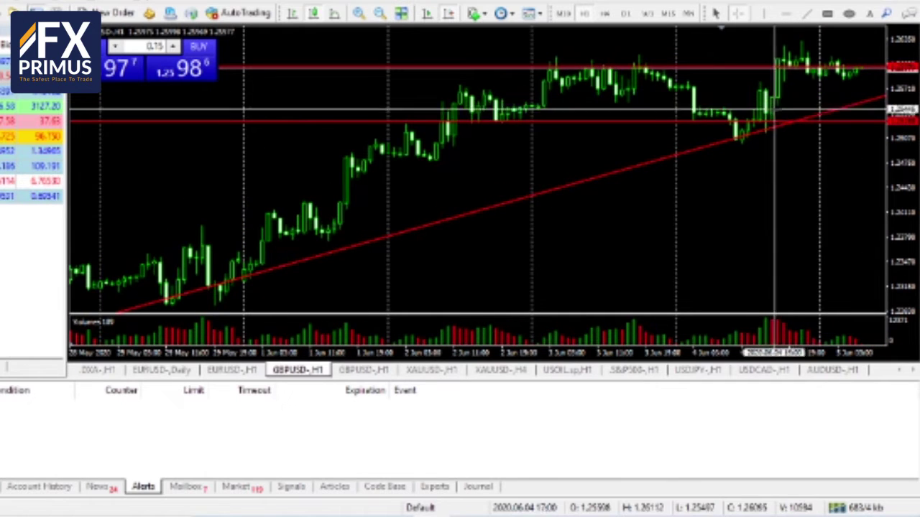
{"action": "left_click_drag", "start_coordinate": [774, 121], "coordinate": [812, 39]}
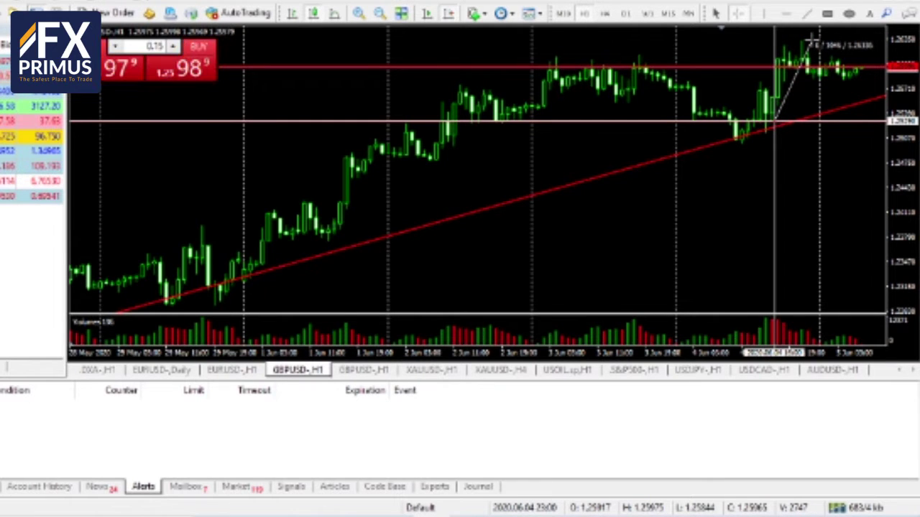
Finish the GBPUSD rally measurement and delete the lower horizontal line from the H1 chart
{"action": "left_click_drag", "start_coordinate": [812, 42], "coordinate": [813, 43]}
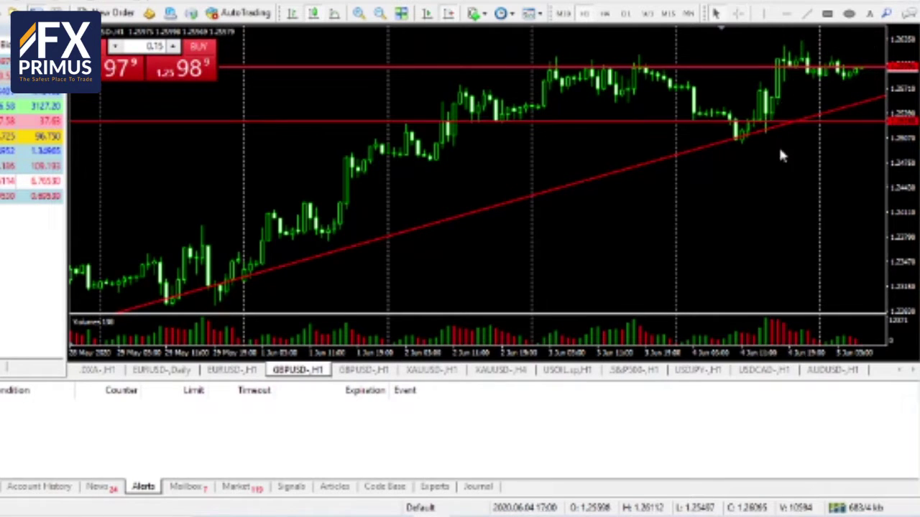
{"action": "right_click", "coordinate": [730, 124]}
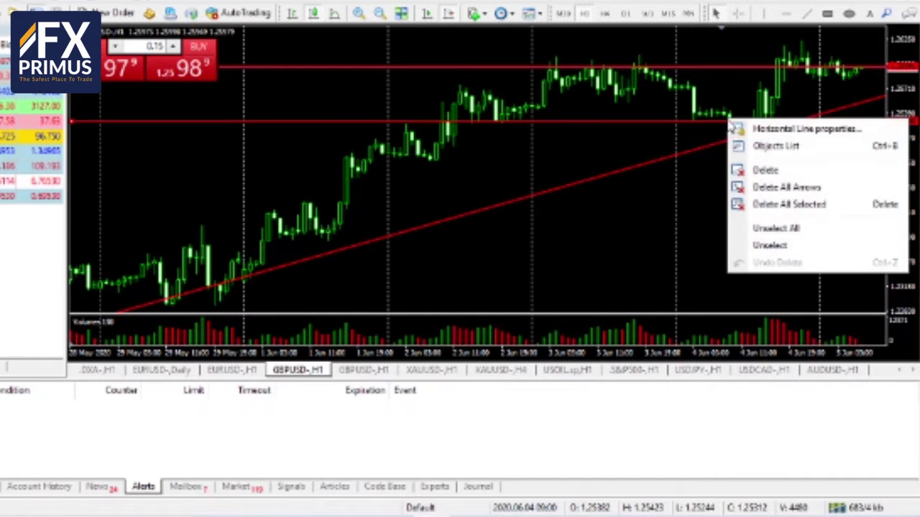
{"action": "left_click", "coordinate": [747, 169]}
Measure the GBPUSD rise on 4 June from the open of the 14:00 candle to its high, repeating the measurement
{"action": "left_click", "coordinate": [737, 13]}
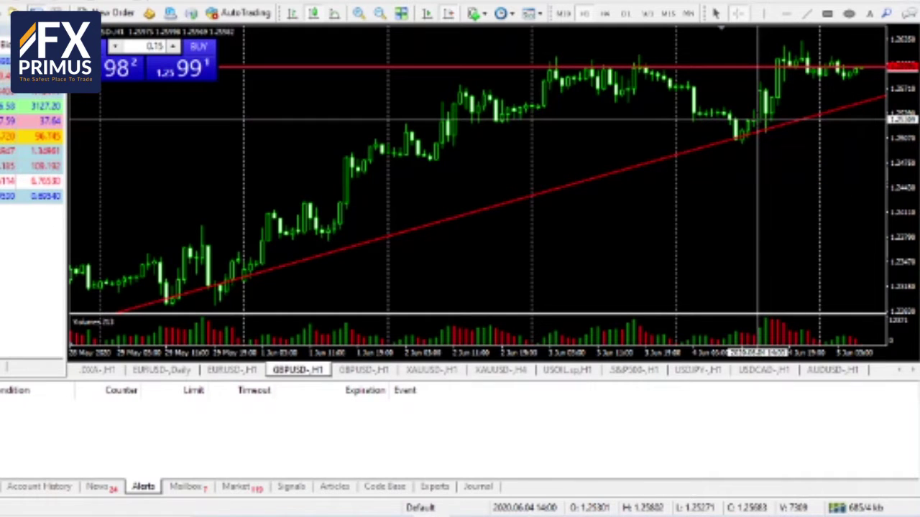
{"action": "left_click_drag", "start_coordinate": [758, 118], "coordinate": [761, 85]}
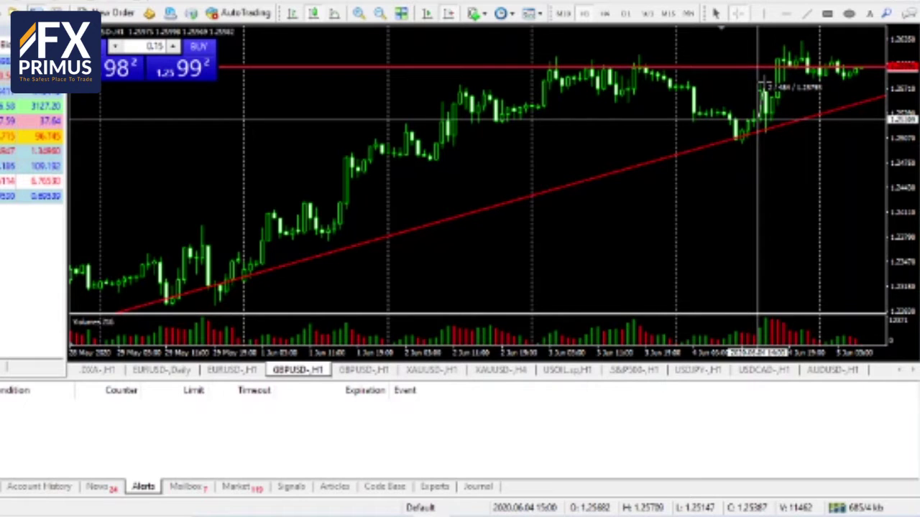
{"action": "left_click_drag", "start_coordinate": [763, 84], "coordinate": [763, 84]}
{"action": "left_click", "coordinate": [737, 13]}
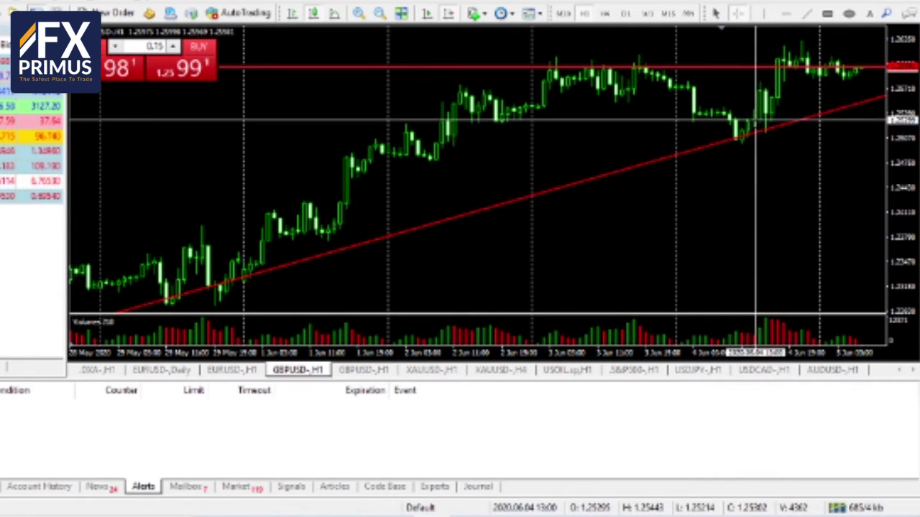
{"action": "left_click_drag", "start_coordinate": [761, 121], "coordinate": [766, 84]}
On the DXA H1 chart, measure the 4 June 14:00 decline through the lower horizontal line
{"action": "left_click", "coordinate": [98, 370]}
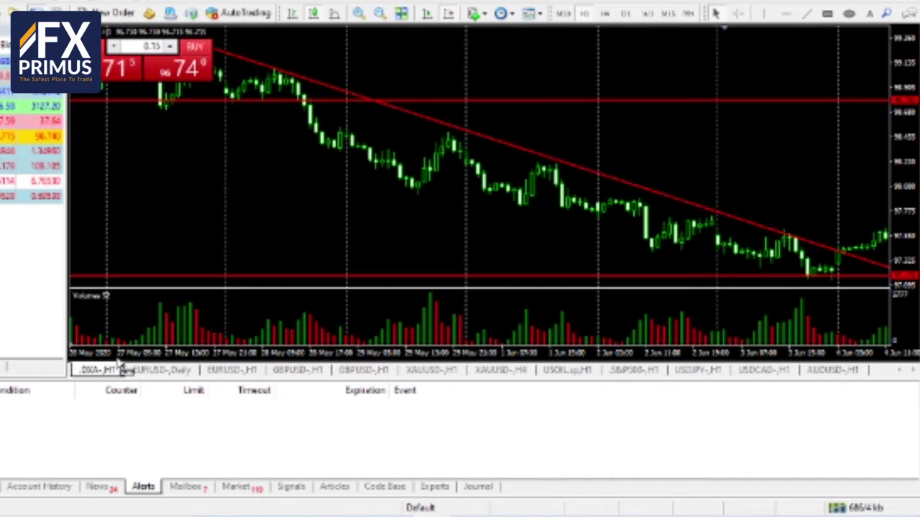
{"action": "scroll", "coordinate": [454, 211], "scroll_direction": "up", "scroll_amount": 2}
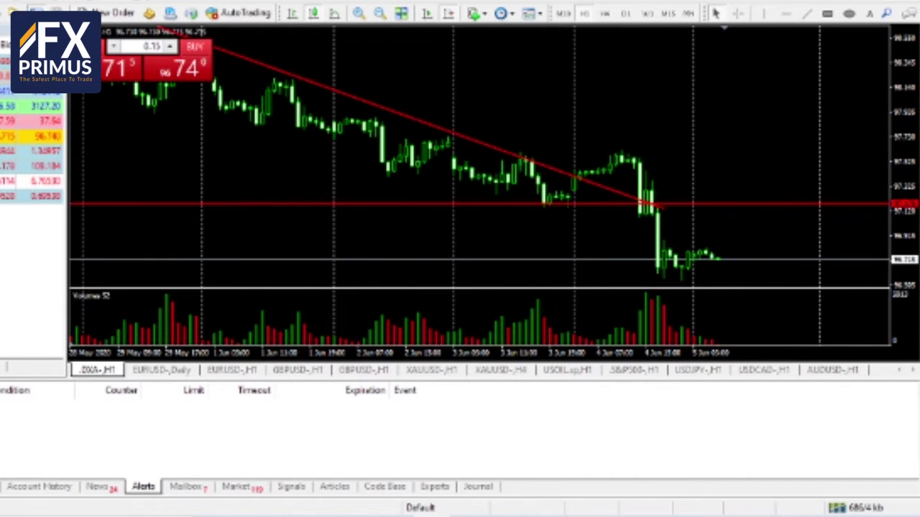
{"action": "left_click", "coordinate": [738, 14]}
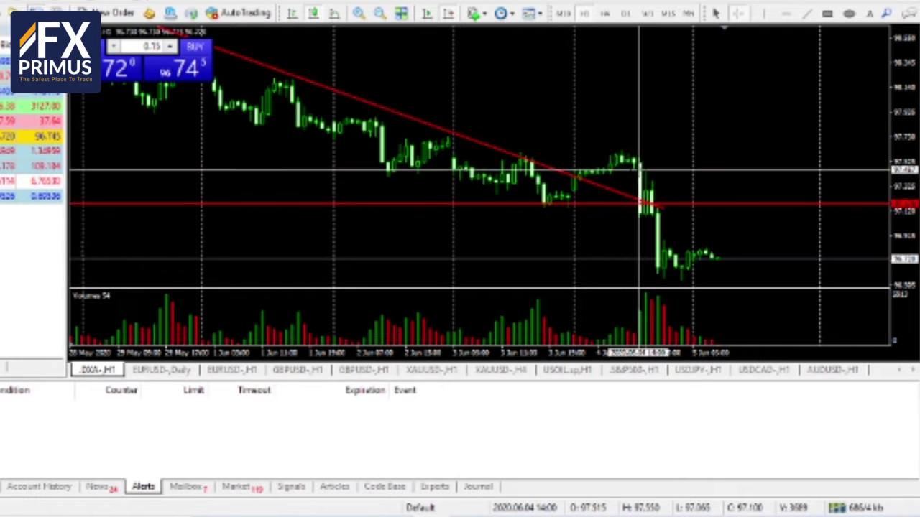
{"action": "left_click_drag", "start_coordinate": [640, 167], "coordinate": [640, 219]}
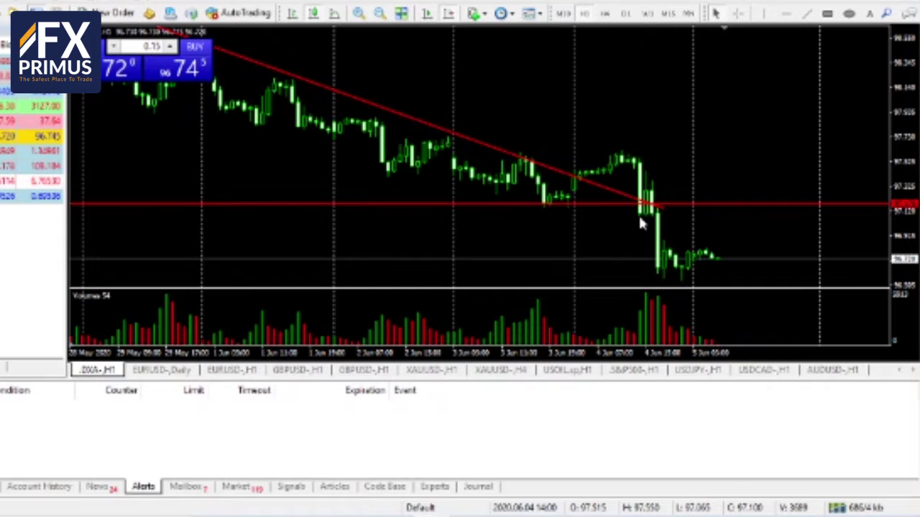
{"action": "scroll", "coordinate": [640, 223], "scroll_direction": "up", "scroll_amount": 2}
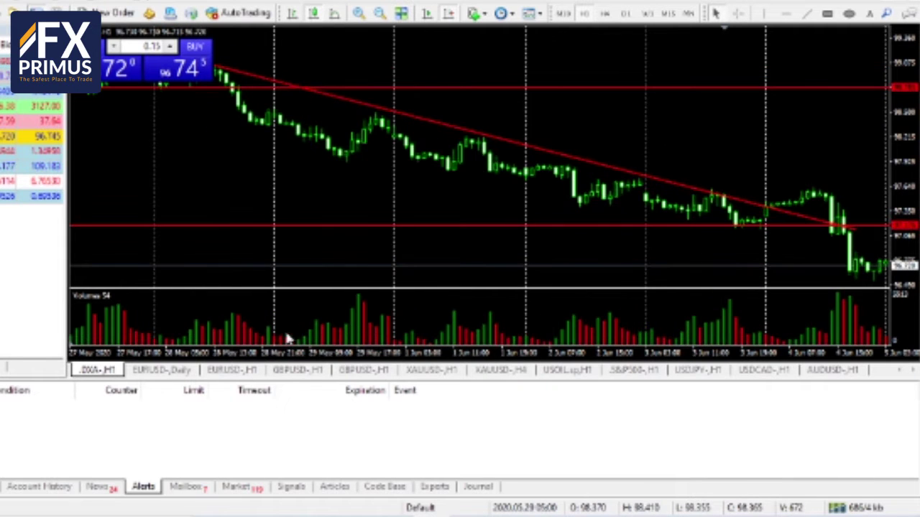
Examine the GBPUSD H1 candles from 27 May to 5 June against the rising trendline and the horizontal resistance line
{"action": "left_click", "coordinate": [365, 370]}
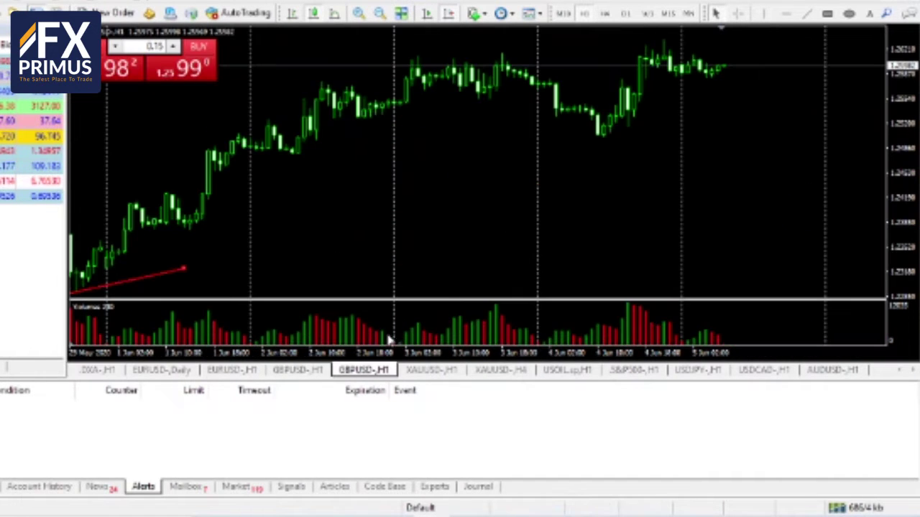
{"action": "left_click", "coordinate": [296, 370]}
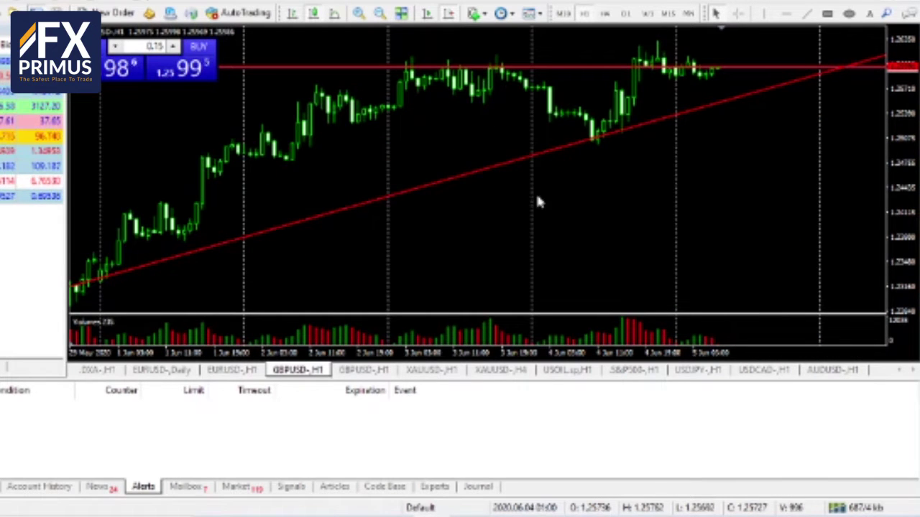
{"action": "left_click_drag", "start_coordinate": [558, 179], "coordinate": [786, 211]}
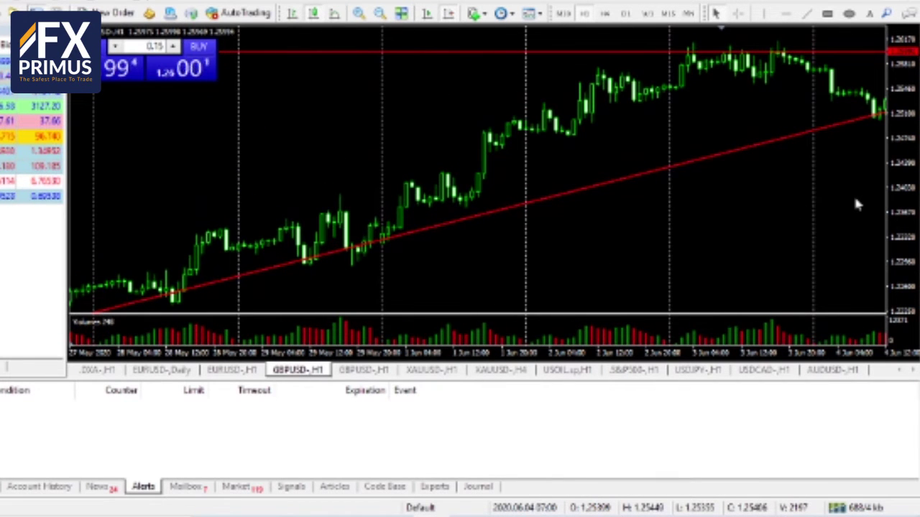
{"action": "left_click_drag", "start_coordinate": [853, 198], "coordinate": [848, 192]}
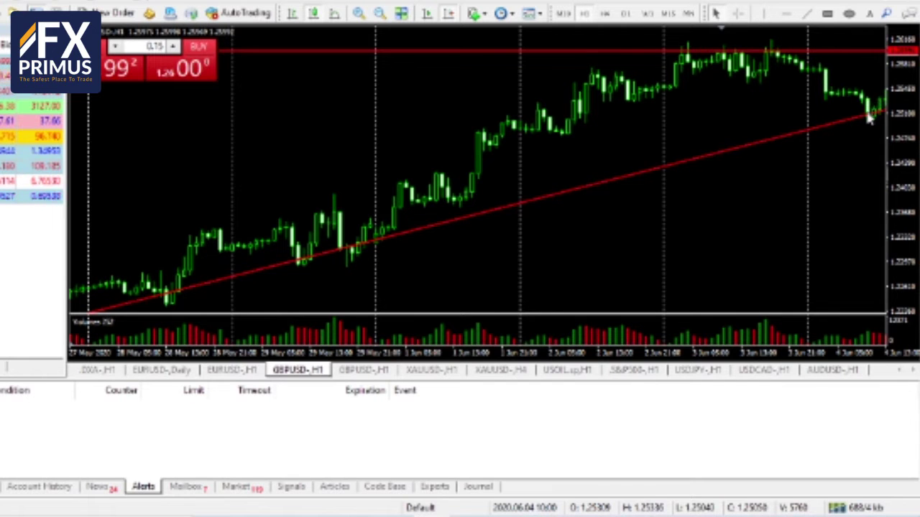
{"action": "scroll", "coordinate": [865, 154], "scroll_direction": "down", "scroll_amount": 1}
{"action": "scroll", "coordinate": [863, 156], "scroll_direction": "down", "scroll_amount": 2}
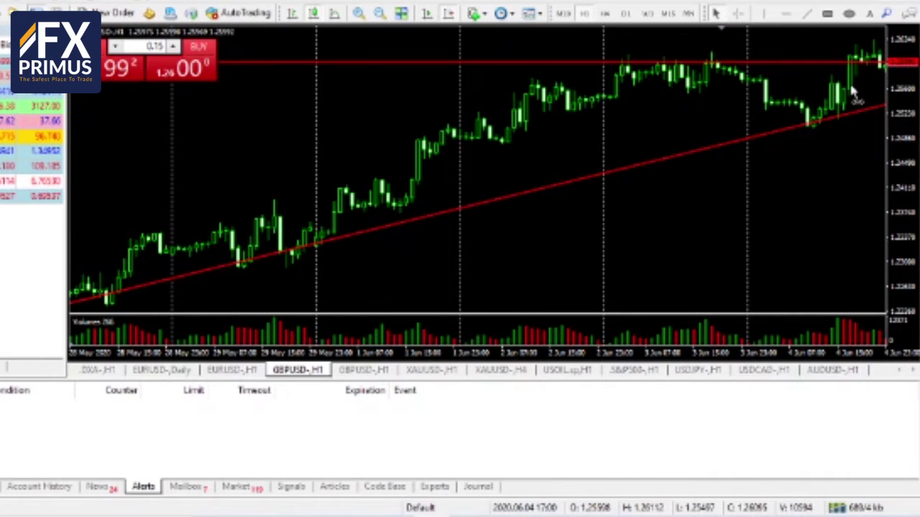
{"action": "scroll", "coordinate": [844, 89], "scroll_direction": "down", "scroll_amount": 2}
{"action": "scroll", "coordinate": [830, 82], "scroll_direction": "down", "scroll_amount": 2}
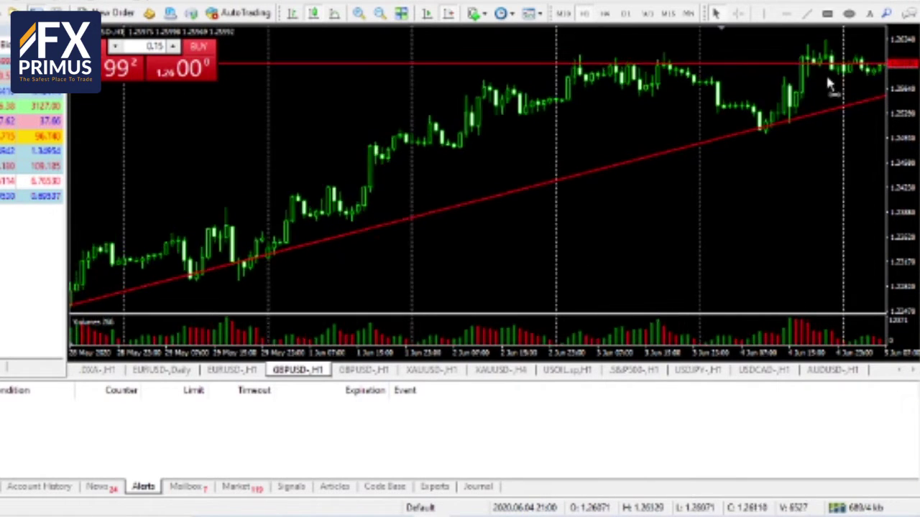
{"action": "scroll", "coordinate": [832, 89], "scroll_direction": "down", "scroll_amount": 2}
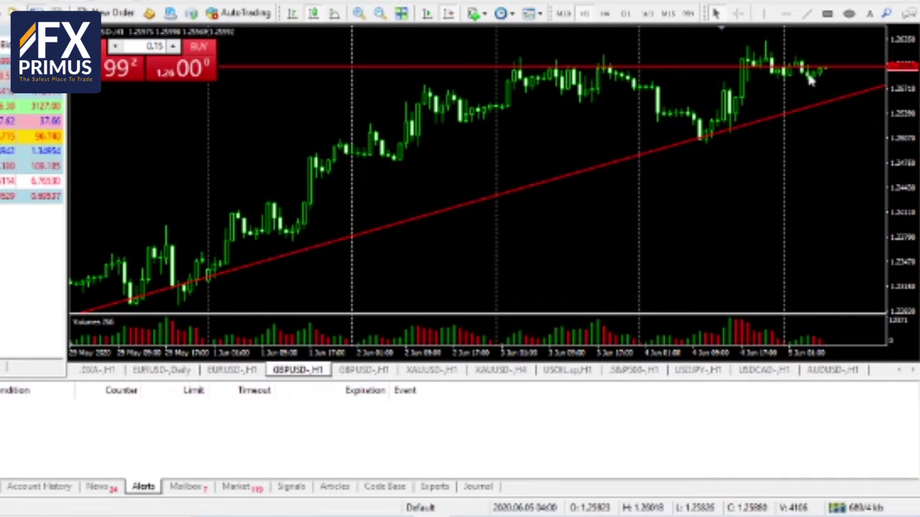
Raise the GBPUSD horizontal resistance line to the level of the 3 June highs
{"action": "left_click_drag", "start_coordinate": [729, 93], "coordinate": [764, 94]}
{"action": "scroll", "coordinate": [772, 106], "scroll_direction": "up", "scroll_amount": 3}
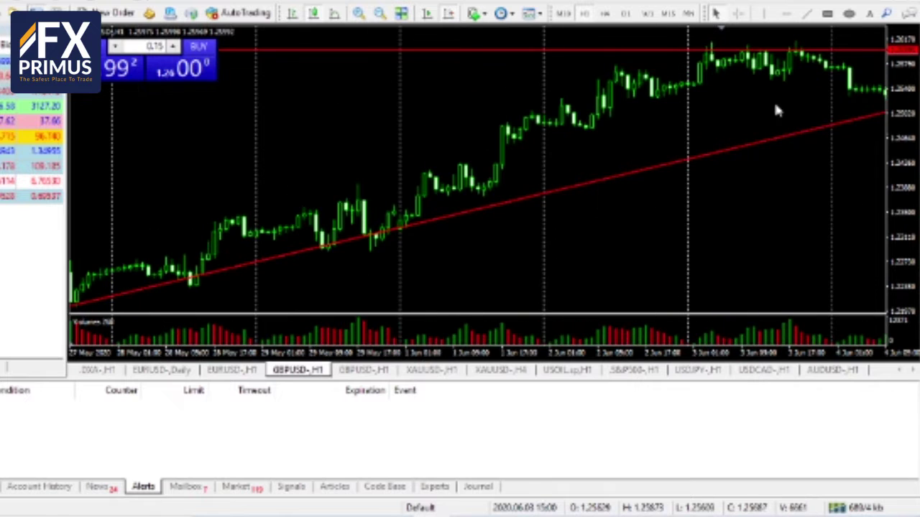
{"action": "scroll", "coordinate": [819, 90], "scroll_direction": "down", "scroll_amount": 6}
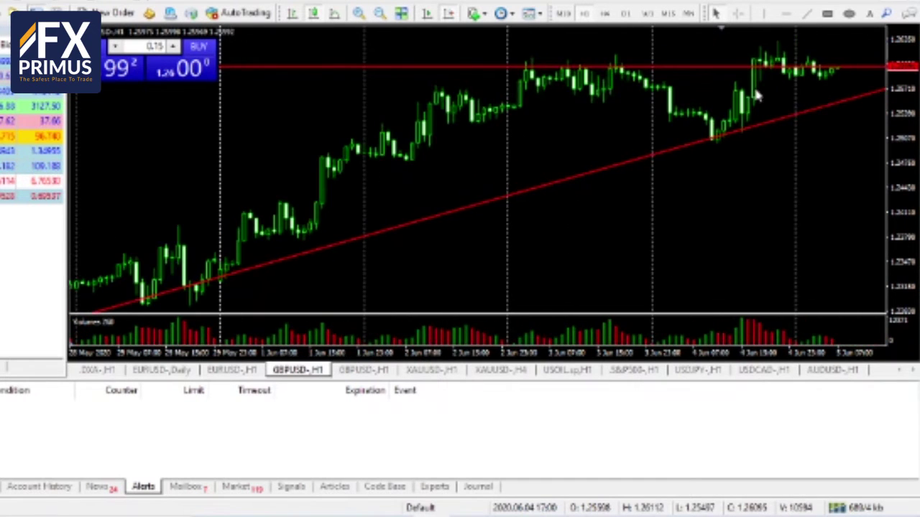
{"action": "left_click_drag", "start_coordinate": [770, 68], "coordinate": [808, 60]}
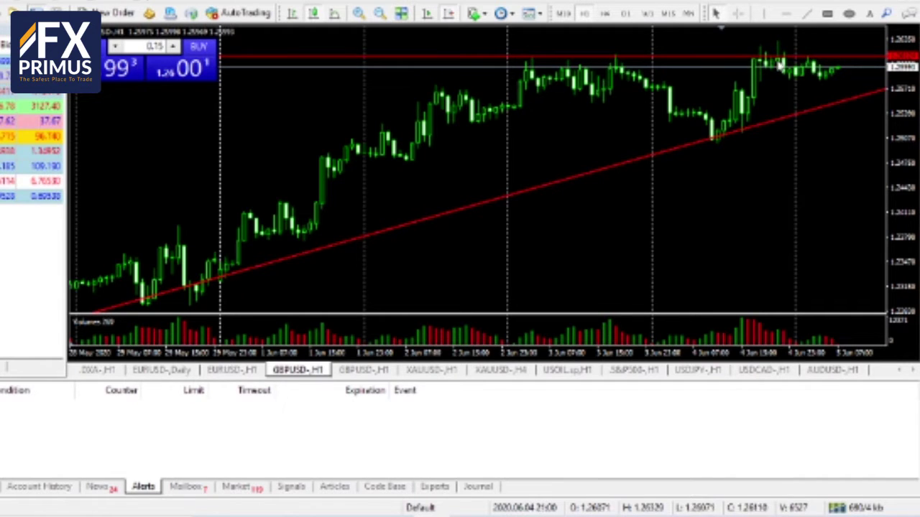
{"action": "mouse_move", "coordinate": [786, 90]}
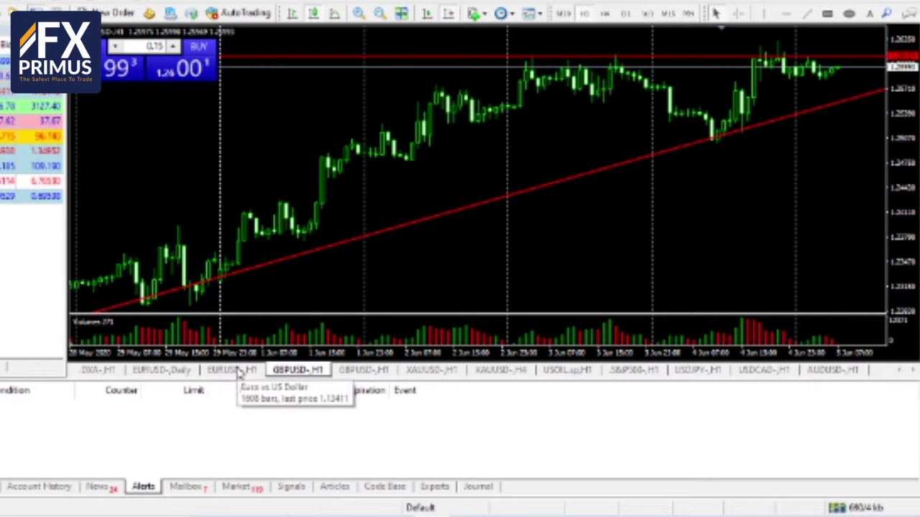
Compare the DXA and GBPUSD H1 charts, and examine the EURUSD H1 candles up to 5 June
{"action": "left_click", "coordinate": [113, 371]}
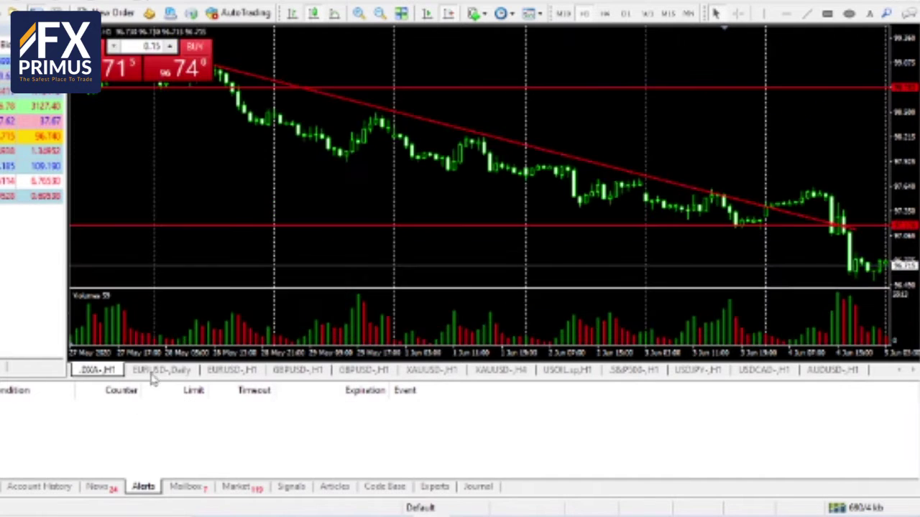
{"action": "left_click", "coordinate": [310, 372]}
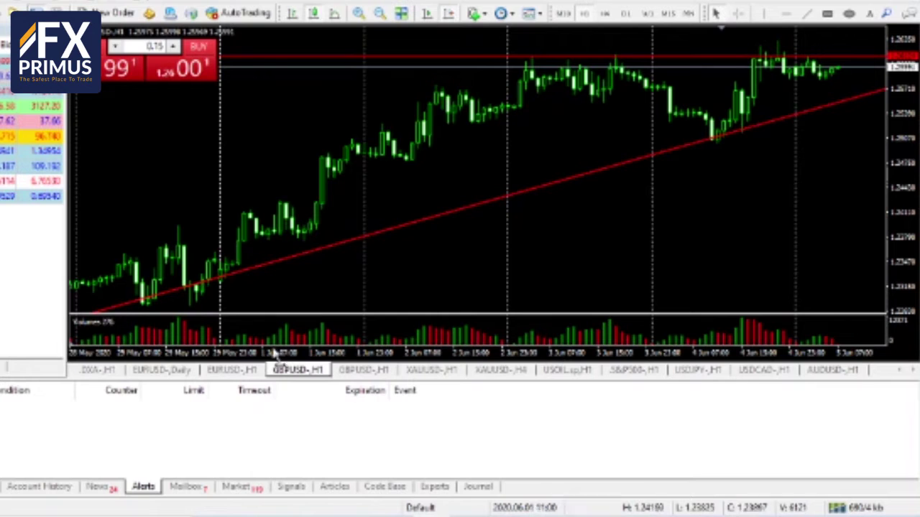
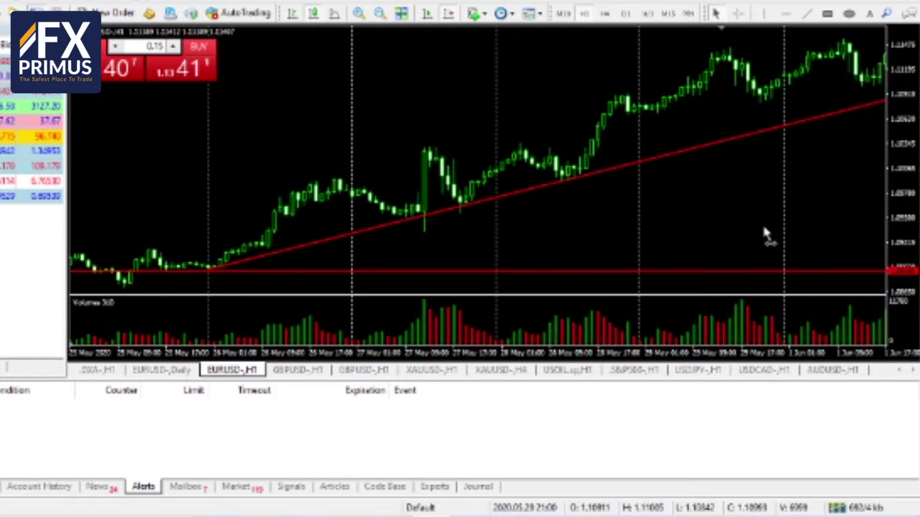
{"action": "scroll", "coordinate": [760, 231], "scroll_direction": "down", "scroll_amount": 15}
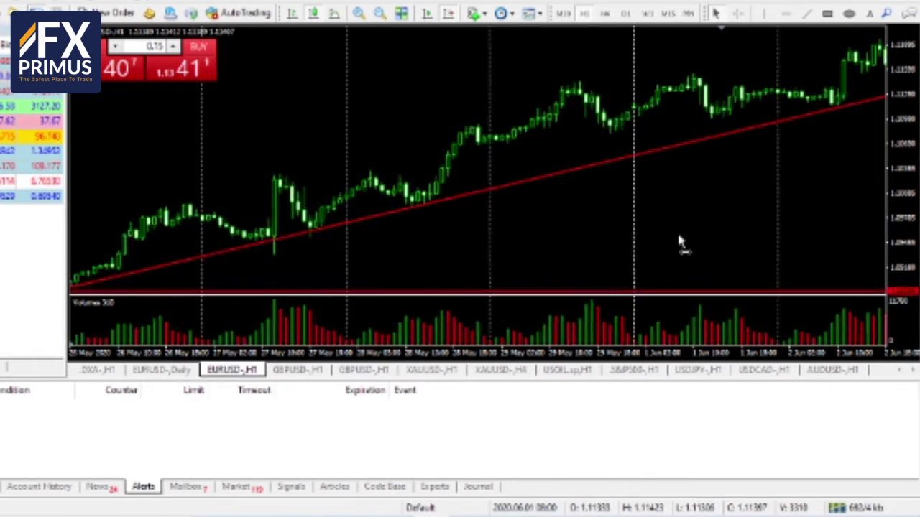
{"action": "scroll", "coordinate": [726, 228], "scroll_direction": "down", "scroll_amount": 4}
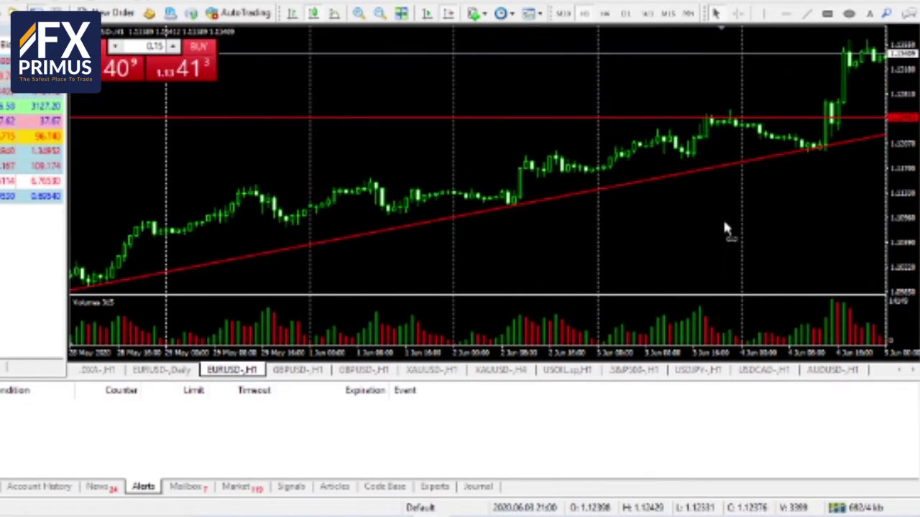
{"action": "scroll", "coordinate": [751, 228], "scroll_direction": "down", "scroll_amount": 3}
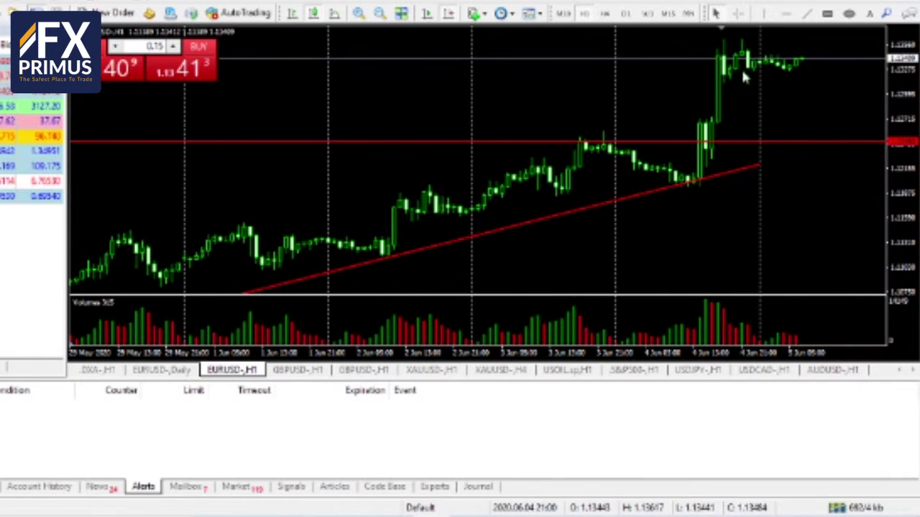
Measure the EURUSD rally from the rising trendline at the 4 June 14:00 candle up to the first peak
{"action": "left_click", "coordinate": [738, 13]}
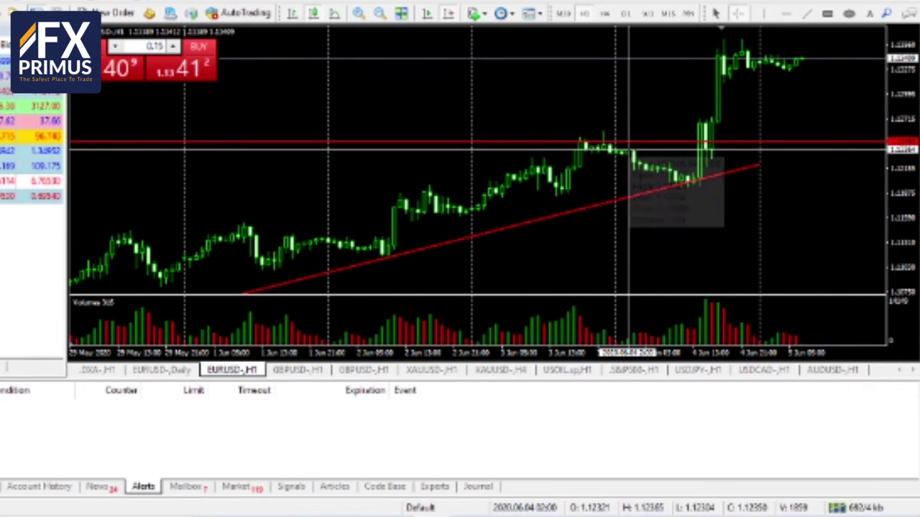
{"action": "mouse_move", "coordinate": [627, 149]}
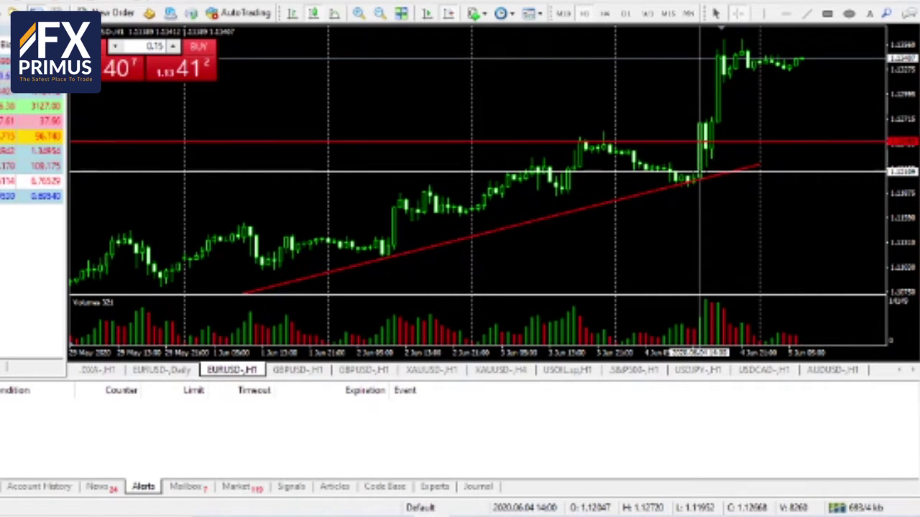
{"action": "middle_click", "coordinate": [700, 179]}
{"action": "scroll", "coordinate": [700, 194], "scroll_direction": "down", "scroll_amount": 8}
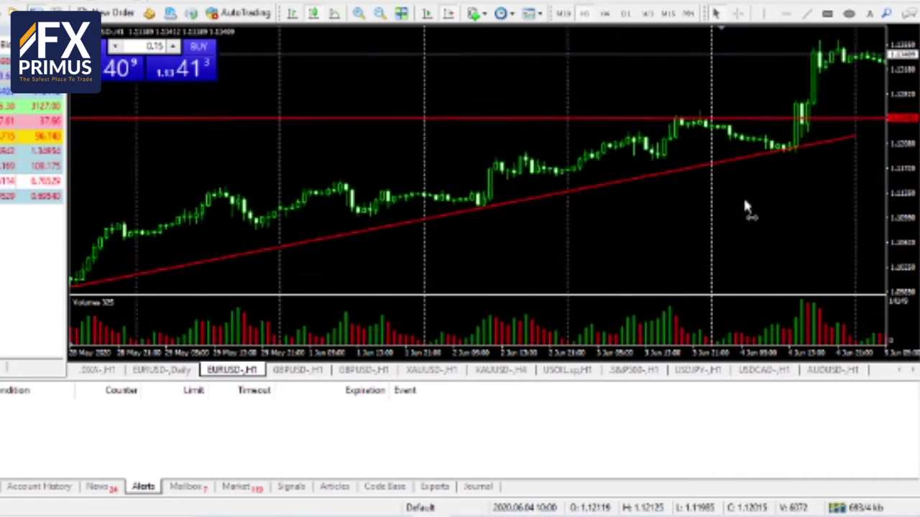
{"action": "scroll", "coordinate": [764, 174], "scroll_direction": "up", "scroll_amount": 4}
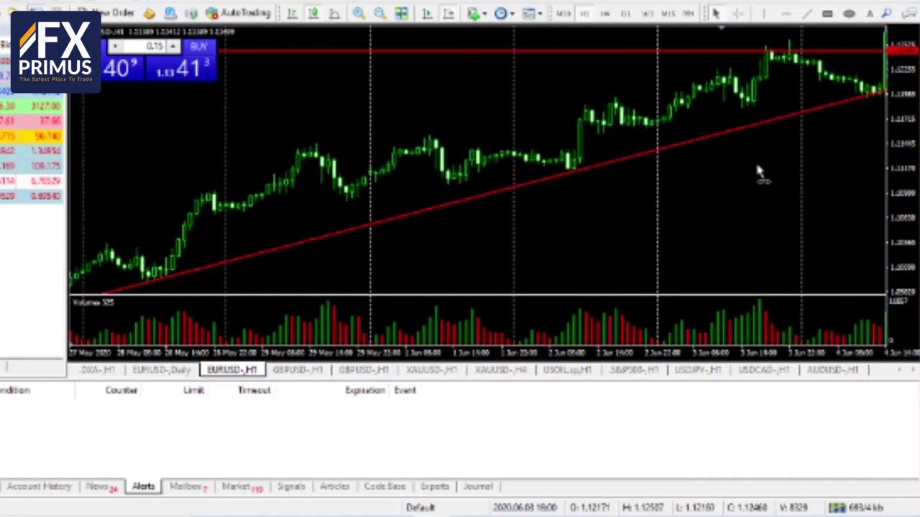
{"action": "left_click", "coordinate": [738, 13]}
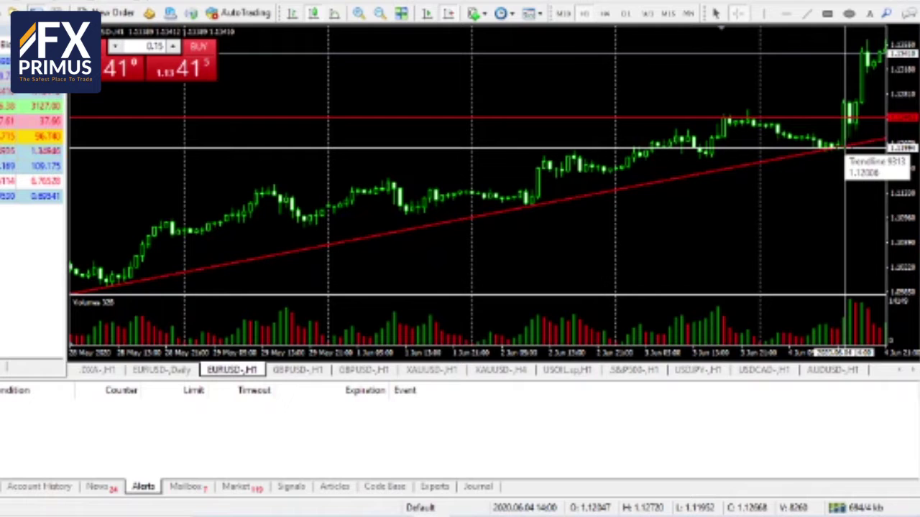
{"action": "left_click_drag", "start_coordinate": [845, 148], "coordinate": [864, 63]}
Bring the 5 June EURUSD candles into view and remeasure the rally from the trendline touch to the 4 June high
{"action": "scroll", "coordinate": [852, 65], "scroll_direction": "down", "scroll_amount": 3}
{"action": "left_click", "coordinate": [738, 13]}
{"action": "left_click_drag", "start_coordinate": [785, 150], "coordinate": [812, 43]}
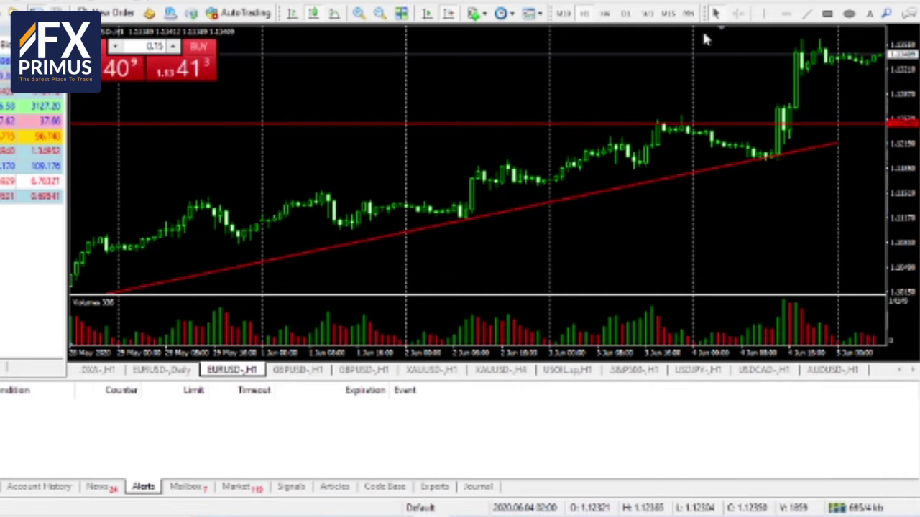
{"action": "left_click", "coordinate": [738, 13]}
{"action": "left_click_drag", "start_coordinate": [777, 154], "coordinate": [810, 36]}
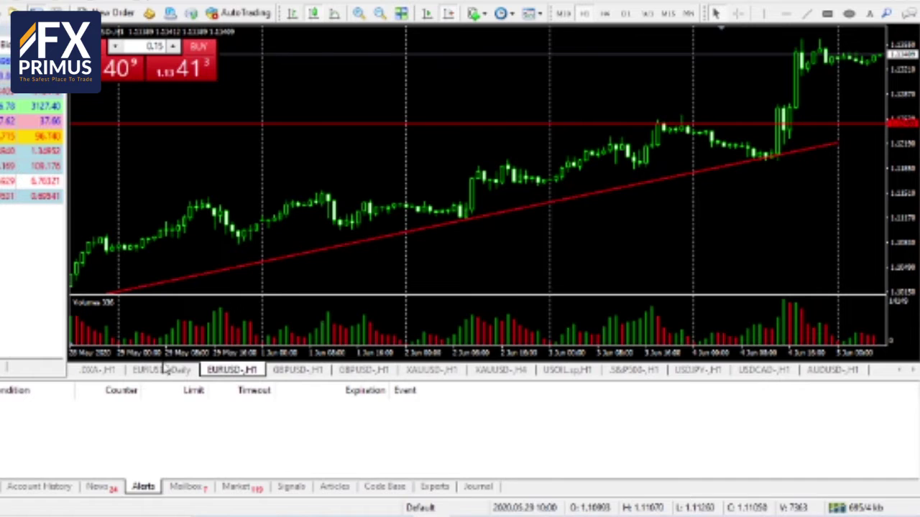
Measure the two legs of the 4 June fall on the DXA H1 chart, first across and then below the horizontal support line
{"action": "left_click", "coordinate": [101, 370]}
{"action": "scroll", "coordinate": [673, 287], "scroll_direction": "down", "scroll_amount": 3}
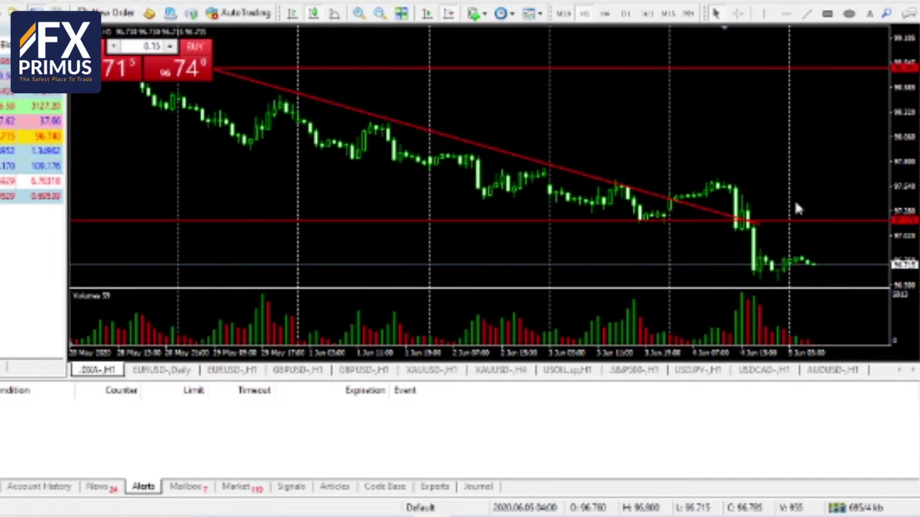
{"action": "left_click", "coordinate": [737, 13]}
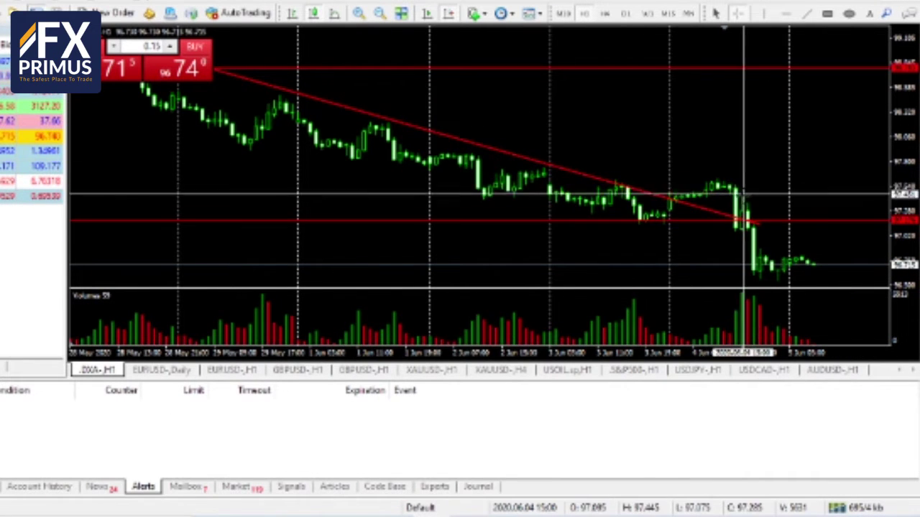
{"action": "left_click_drag", "start_coordinate": [735, 187], "coordinate": [746, 230]}
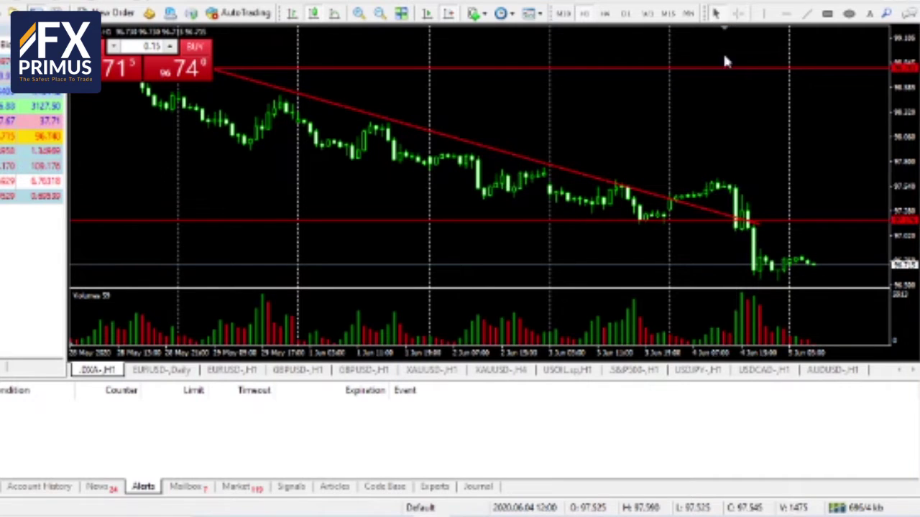
{"action": "left_click", "coordinate": [737, 14]}
{"action": "left_click_drag", "start_coordinate": [754, 223], "coordinate": [758, 264]}
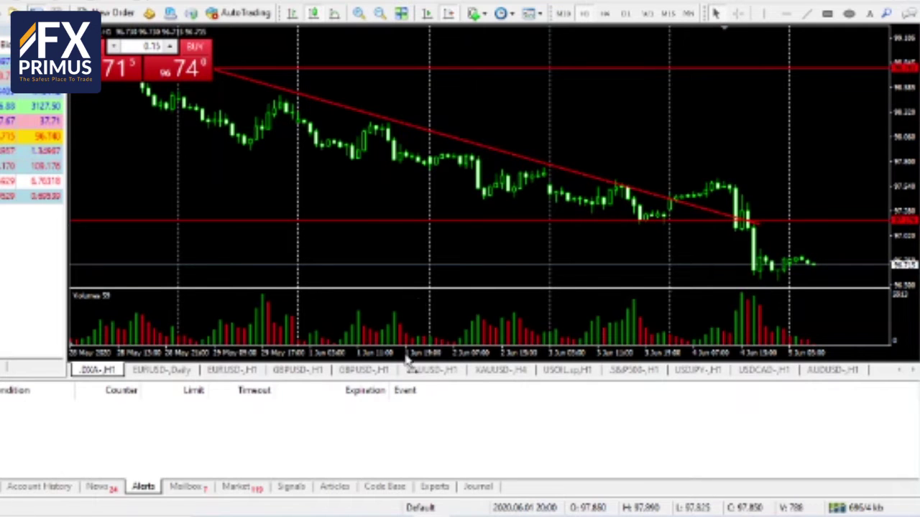
Add a horizontal resistance line just below the 4 June highs on the EURUSD H1 chart and inspect the 5 June candles beneath it
{"action": "left_click", "coordinate": [241, 370]}
{"action": "scroll", "coordinate": [466, 223], "scroll_direction": "down", "scroll_amount": 3}
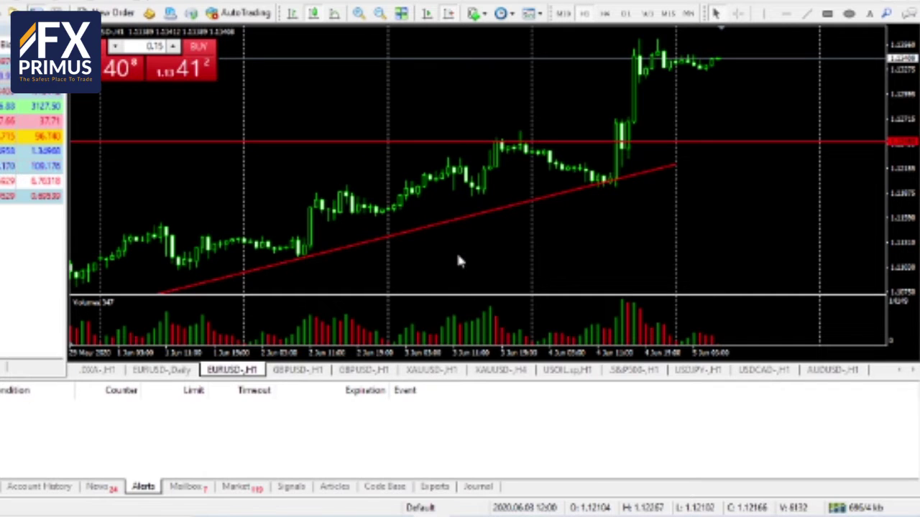
{"action": "left_click", "coordinate": [779, 17]}
{"action": "left_click", "coordinate": [707, 52]}
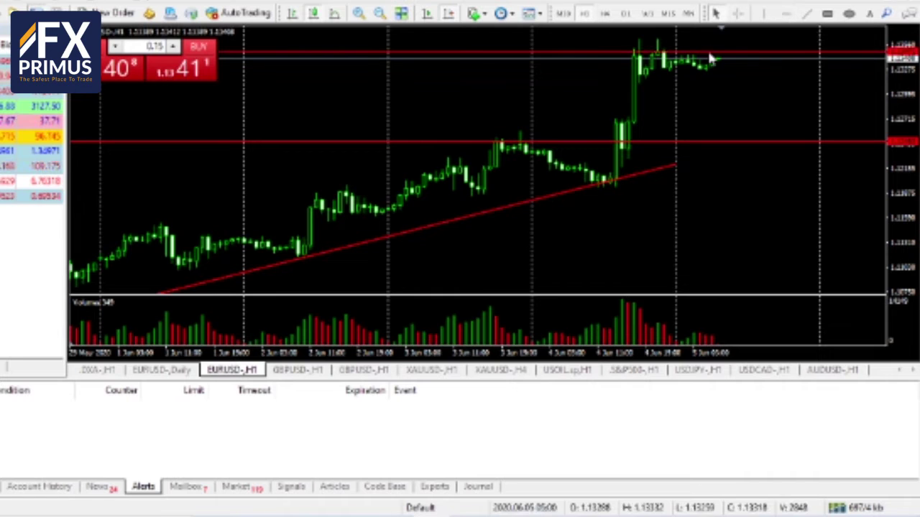
{"action": "left_click", "coordinate": [738, 14]}
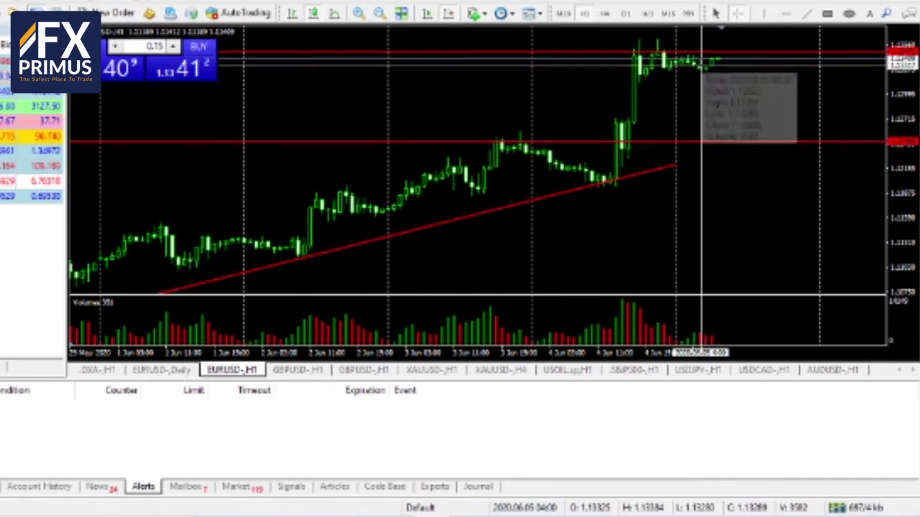
Compare the DXA, GBPUSD and XAUUSD H1 charts, ending on the GBPUSD chart with its trendline and horizontal resistance
{"action": "left_click", "coordinate": [97, 369]}
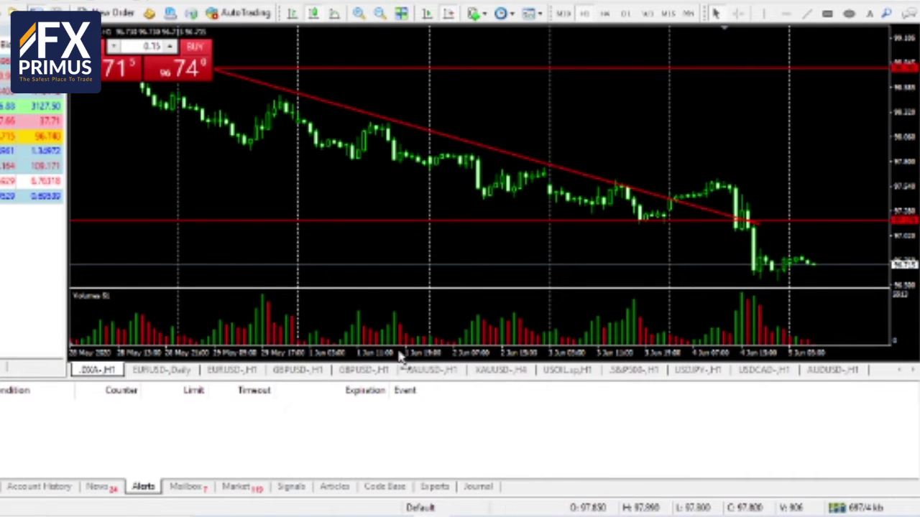
{"action": "left_click", "coordinate": [370, 372]}
{"action": "left_click", "coordinate": [297, 369]}
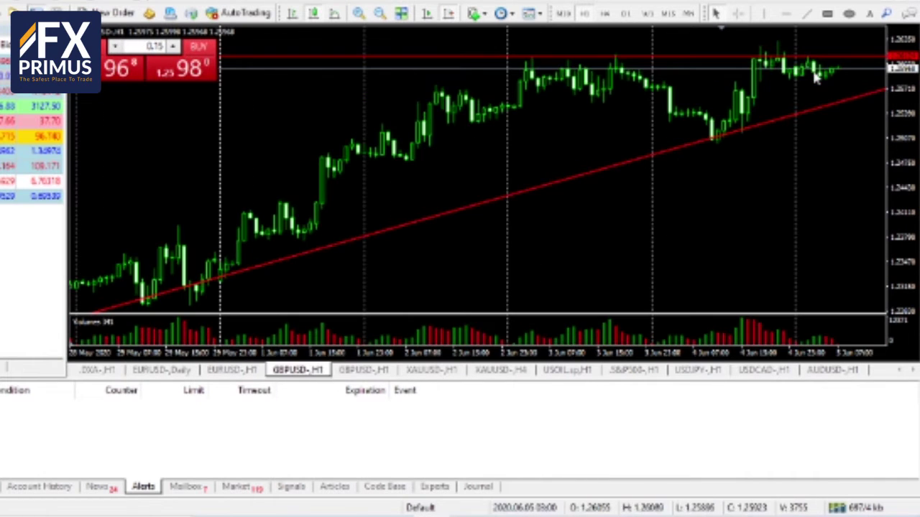
{"action": "left_click", "coordinate": [449, 370]}
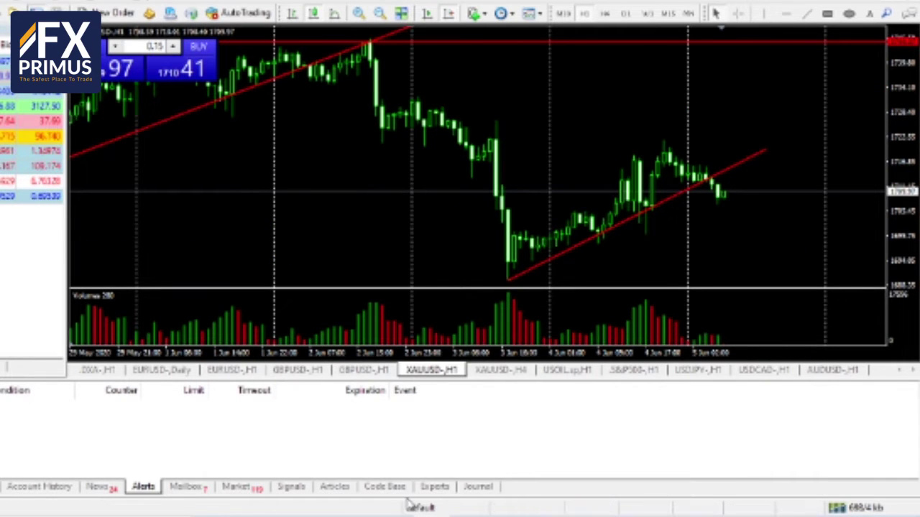
{"action": "left_click", "coordinate": [301, 374]}
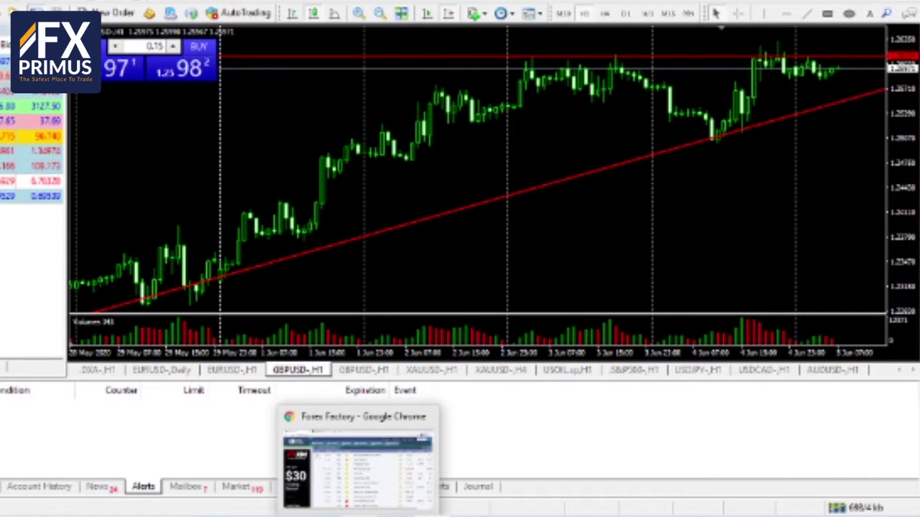
Switch to Forex Factory in Chrome and review the 4 June calendar events, focusing on the ECB releases and US Unemployment Claims
{"action": "left_click", "coordinate": [359, 515]}
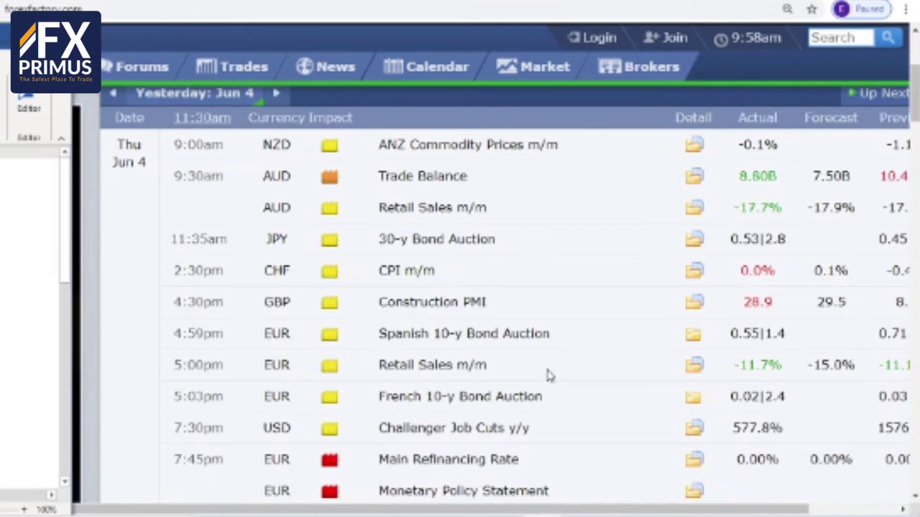
{"action": "scroll", "coordinate": [548, 374], "scroll_direction": "down", "scroll_amount": 1}
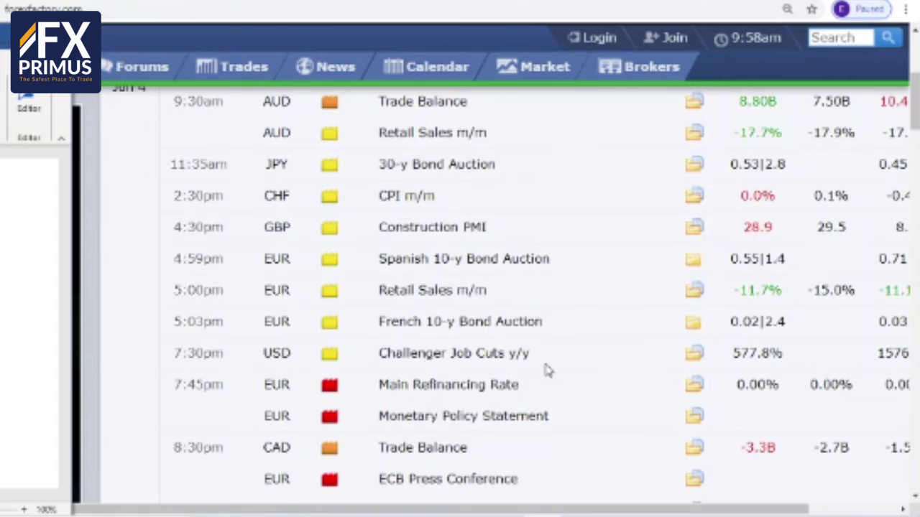
{"action": "scroll", "coordinate": [547, 371], "scroll_direction": "down", "scroll_amount": 1}
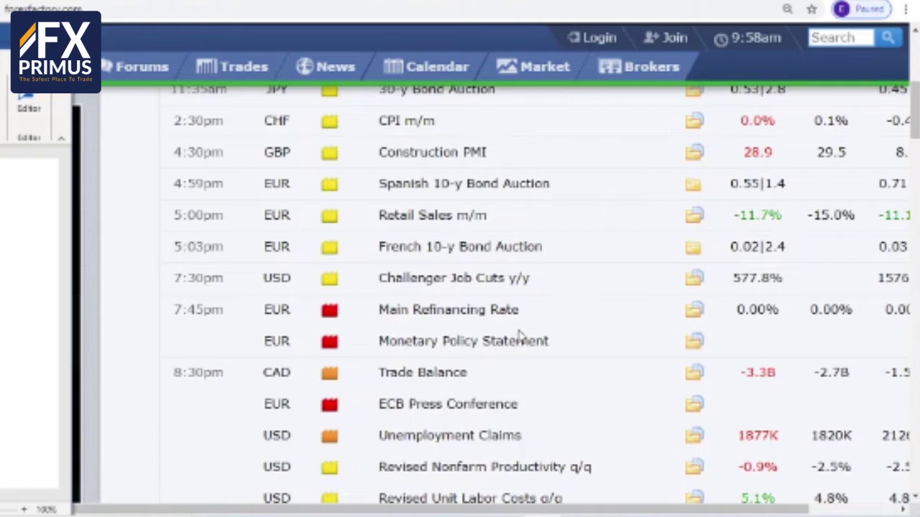
{"action": "scroll", "coordinate": [584, 326], "scroll_direction": "up", "scroll_amount": 1}
{"action": "scroll", "coordinate": [583, 326], "scroll_direction": "down", "scroll_amount": 2}
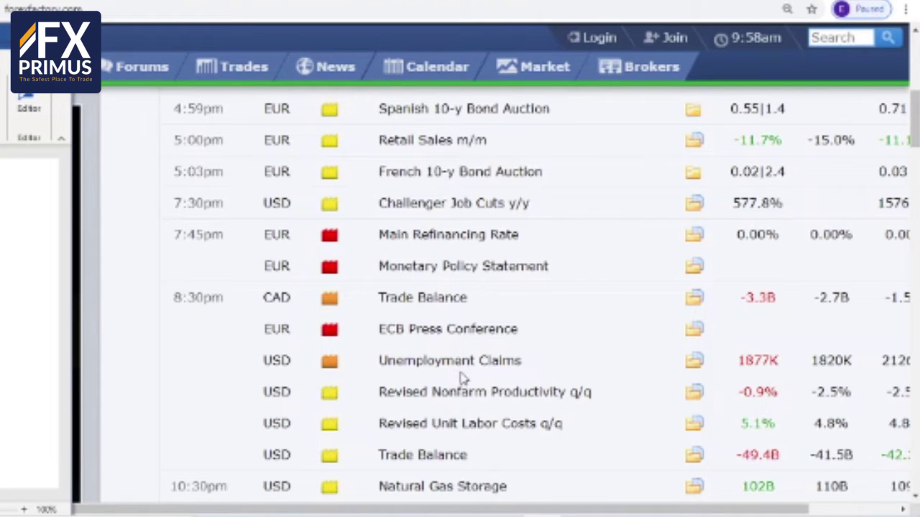
{"action": "left_click", "coordinate": [611, 401]}
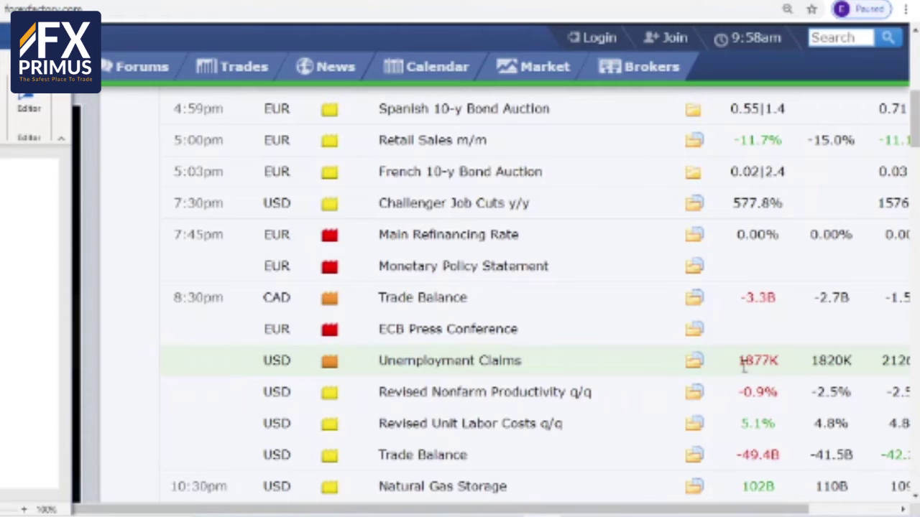
{"action": "scroll", "coordinate": [744, 367], "scroll_direction": "down", "scroll_amount": 1}
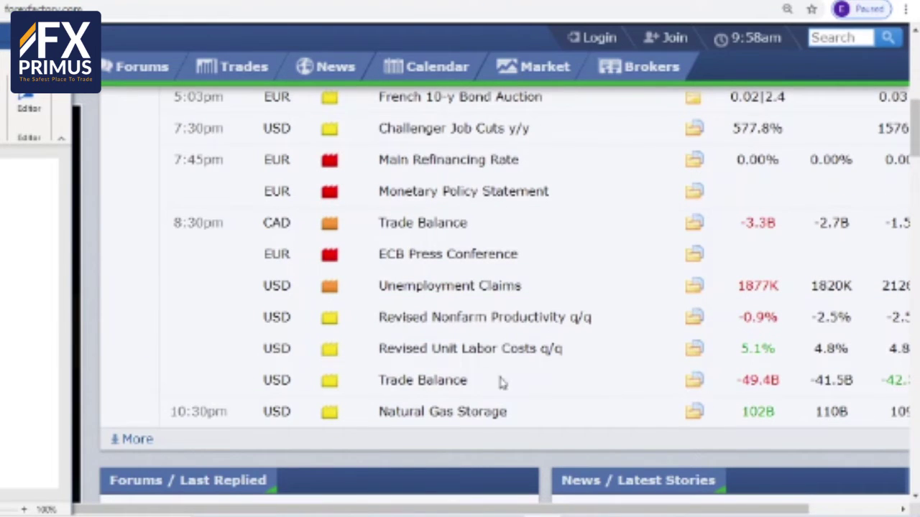
{"action": "scroll", "coordinate": [508, 370], "scroll_direction": "up", "scroll_amount": 1}
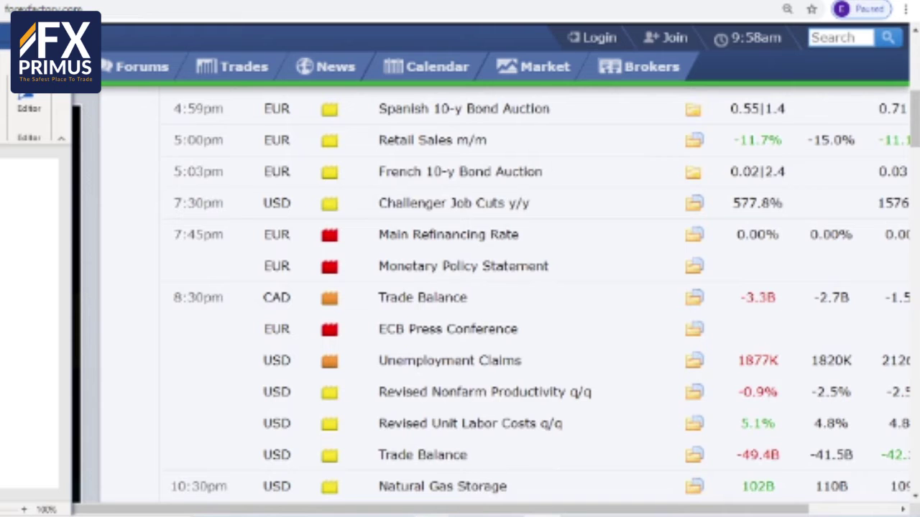
Switch back to MetaTrader and examine the XAUUSD H1 rising trendline from the 27 May low to the 2 June high
{"action": "mouse_move", "coordinate": [431, 516]}
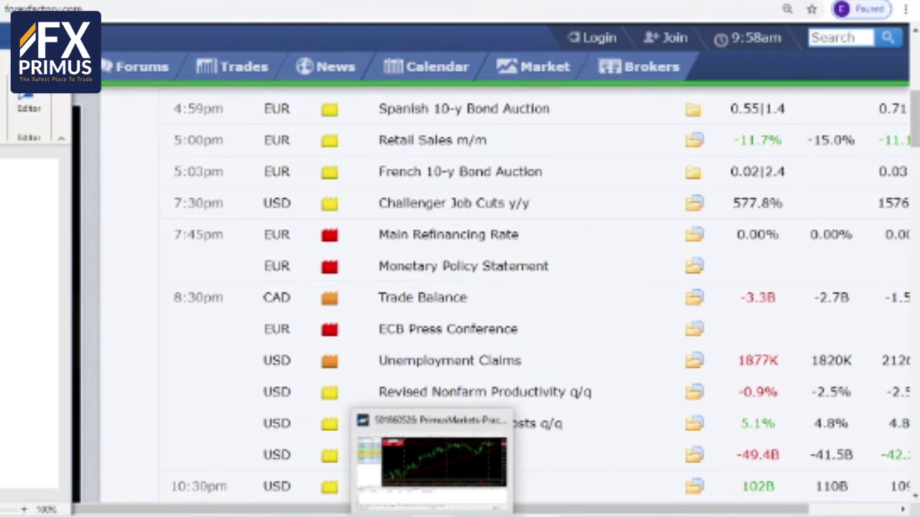
{"action": "left_click", "coordinate": [438, 460]}
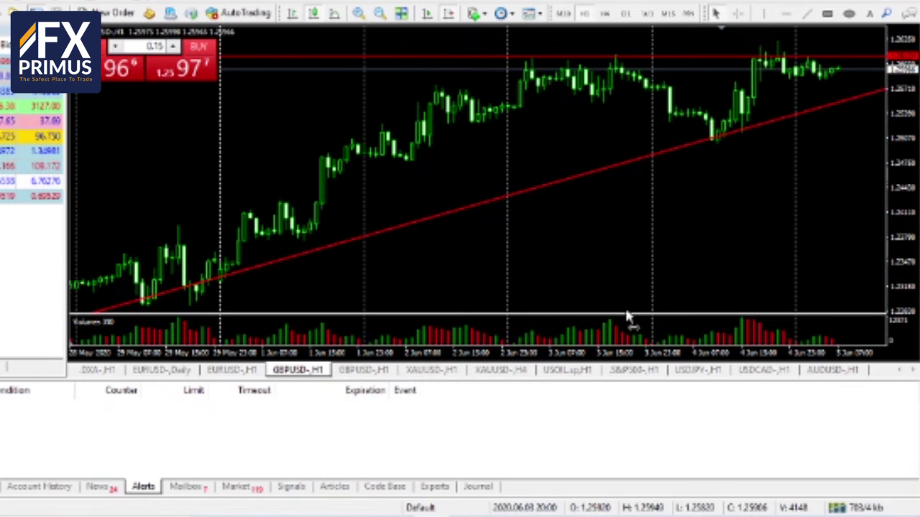
{"action": "left_click", "coordinate": [442, 373]}
{"action": "left_click_drag", "start_coordinate": [415, 225], "coordinate": [676, 205]}
{"action": "scroll", "coordinate": [862, 208], "scroll_direction": "down", "scroll_amount": 5}
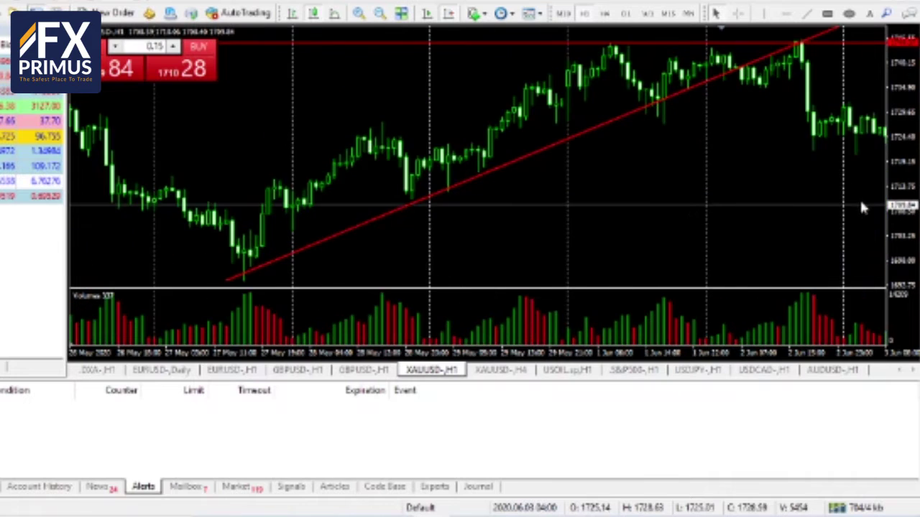
{"action": "scroll", "coordinate": [799, 219], "scroll_direction": "up", "scroll_amount": 3}
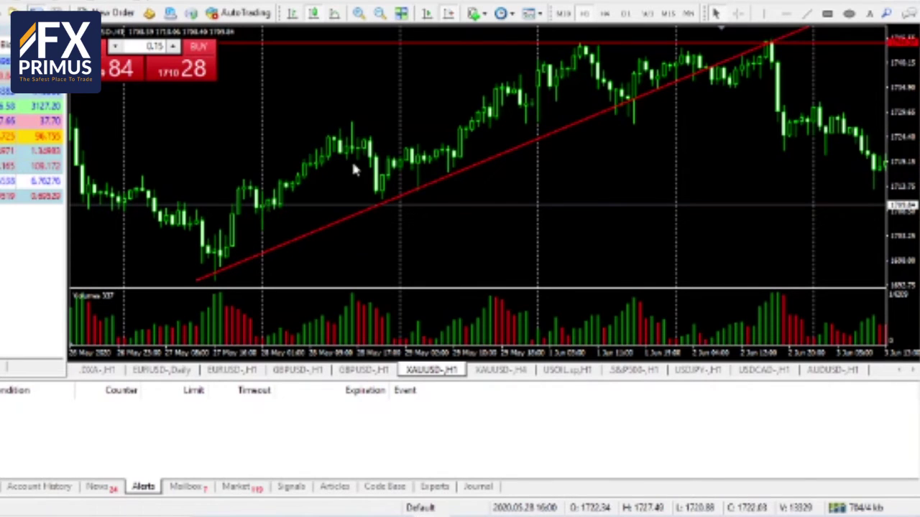
{"action": "left_click_drag", "start_coordinate": [800, 71], "coordinate": [612, 101]}
{"action": "left_click_drag", "start_coordinate": [691, 113], "coordinate": [548, 143]}
{"action": "left_click_drag", "start_coordinate": [363, 185], "coordinate": [678, 171]}
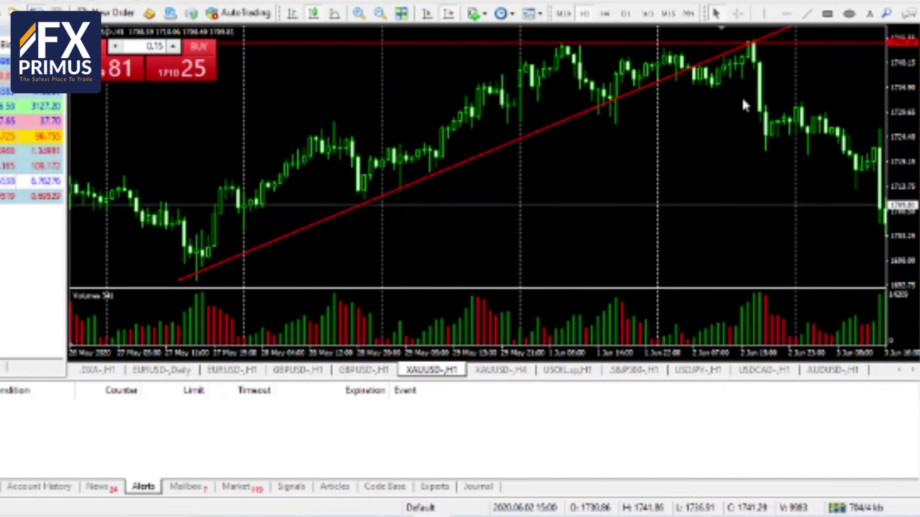
Measure the XAUUSD decline from the 1744.37 horizontal resistance line on 2 June down to the 3 June low
{"action": "left_click", "coordinate": [737, 13]}
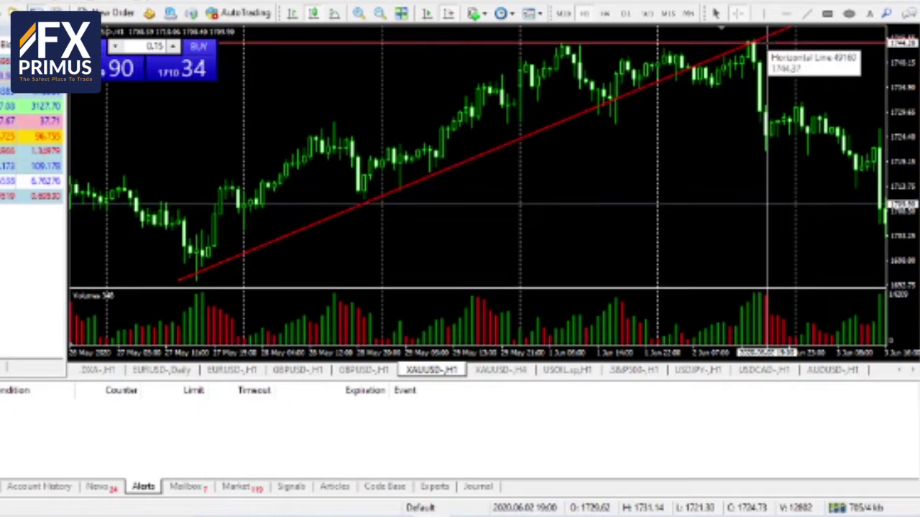
{"action": "left_click", "coordinate": [786, 13]}
{"action": "left_click_drag", "start_coordinate": [686, 169], "coordinate": [579, 161]}
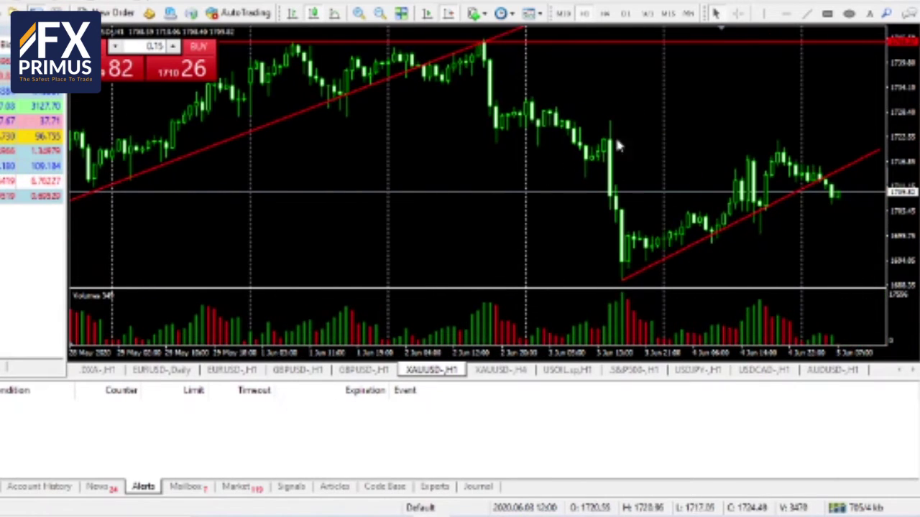
{"action": "left_click", "coordinate": [738, 14]}
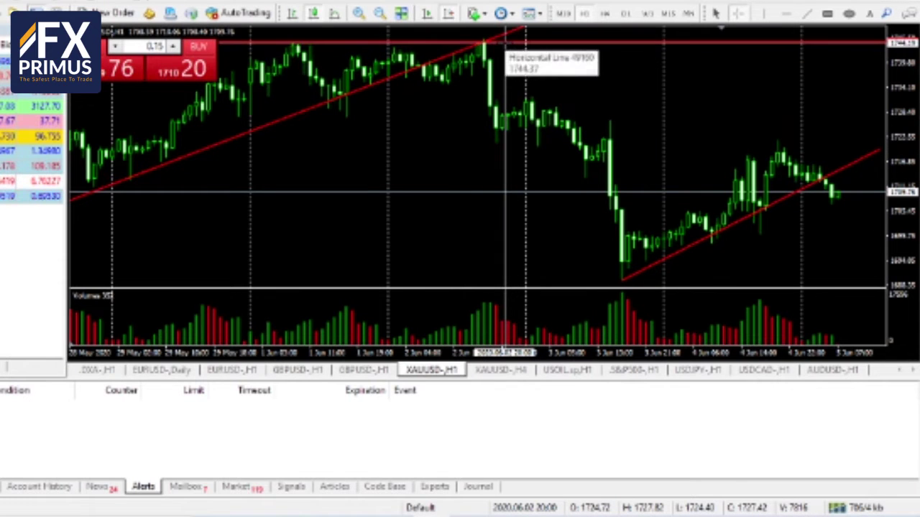
{"action": "left_click_drag", "start_coordinate": [505, 43], "coordinate": [625, 277]}
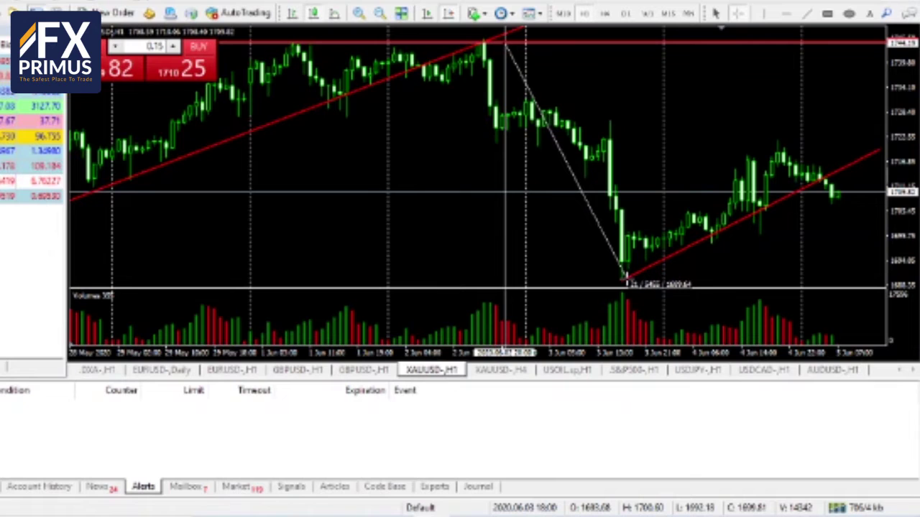
{"action": "left_click_drag", "start_coordinate": [625, 278], "coordinate": [626, 279]}
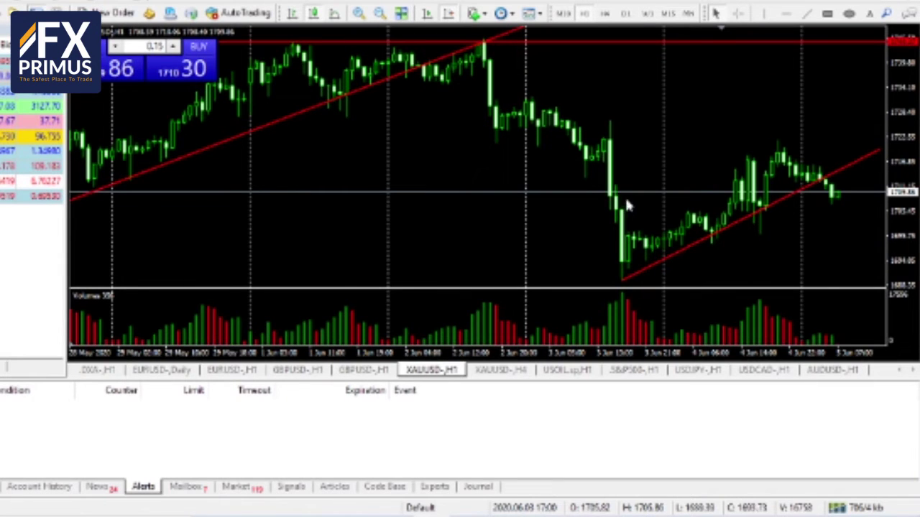
Measure the two XAUUSD upswings on 4 June along the rising trendline that starts at the 3 June low
{"action": "left_click", "coordinate": [738, 13]}
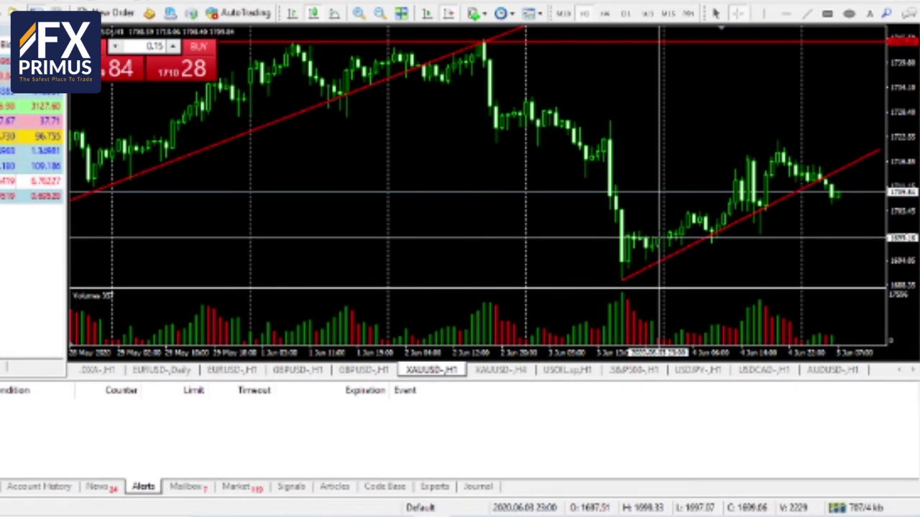
{"action": "left_click", "coordinate": [682, 246]}
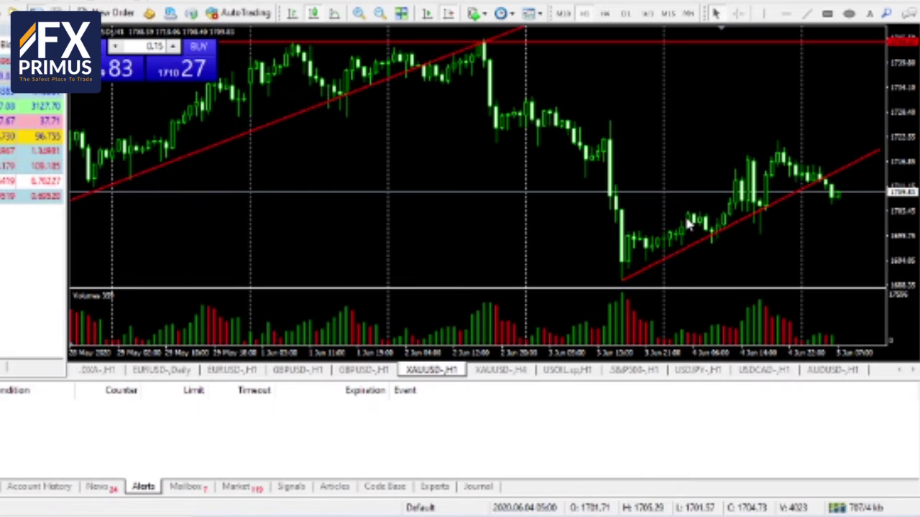
{"action": "left_click", "coordinate": [738, 13]}
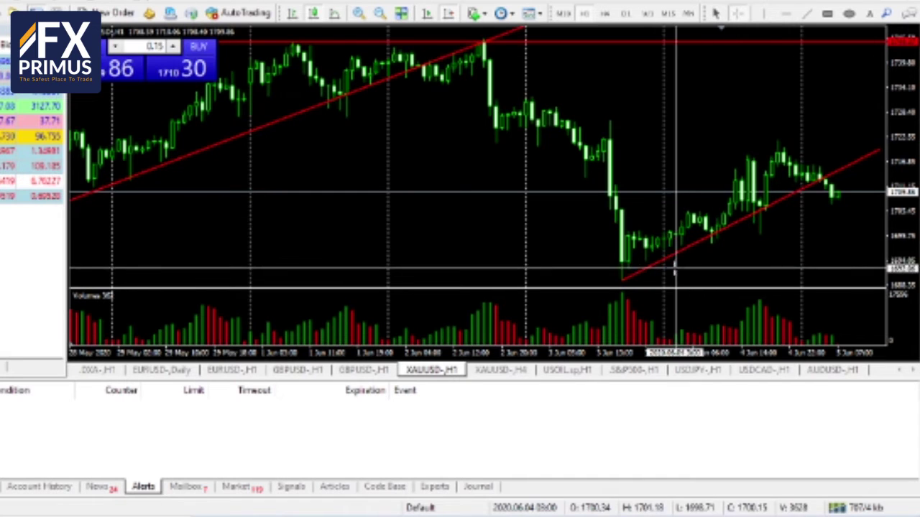
{"action": "left_click_drag", "start_coordinate": [667, 247], "coordinate": [694, 208]}
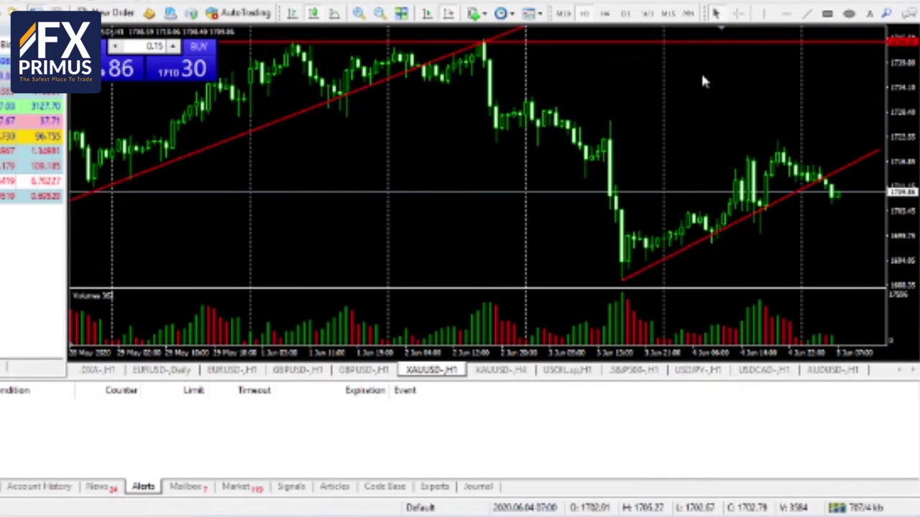
{"action": "left_click", "coordinate": [738, 13]}
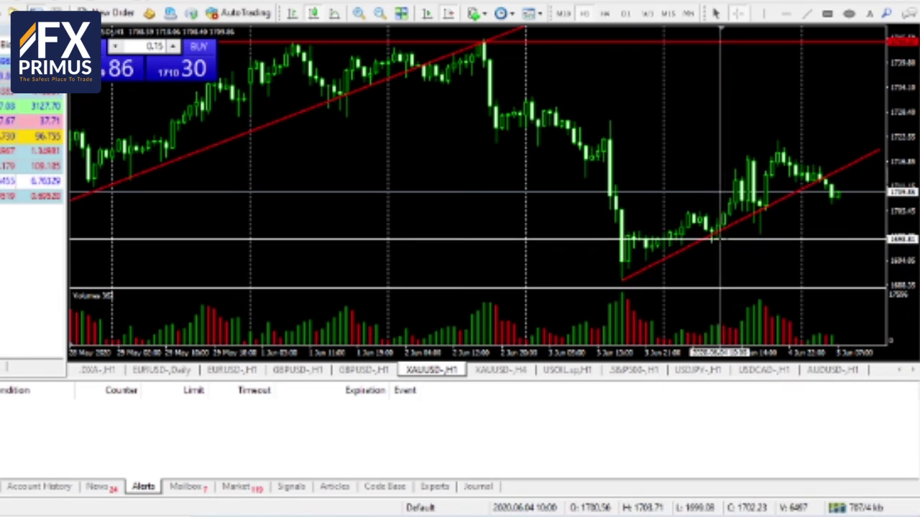
{"action": "left_click_drag", "start_coordinate": [714, 239], "coordinate": [752, 158]}
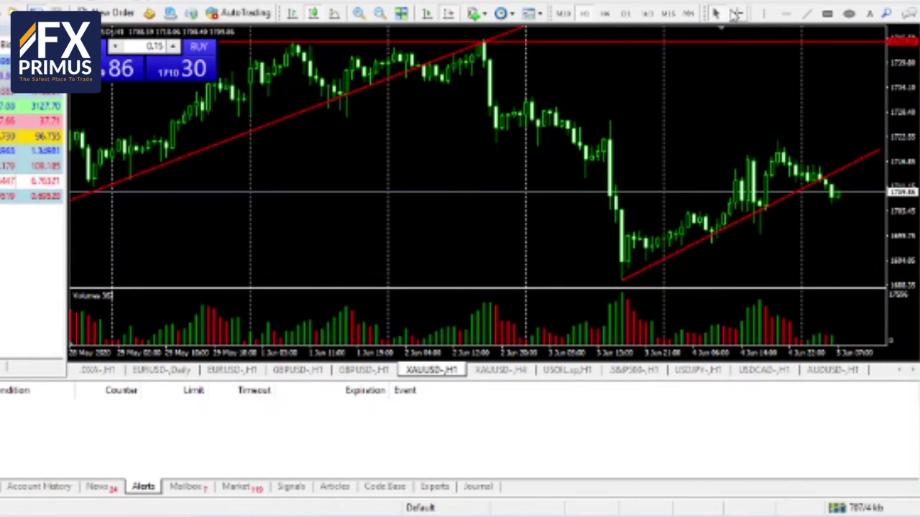
Compare the XAUUSD H1 rising trendline from the 27 May low with the one starting at the 3 June low
{"action": "left_click_drag", "start_coordinate": [684, 177], "coordinate": [748, 172]}
{"action": "scroll", "coordinate": [751, 179], "scroll_direction": "up", "scroll_amount": 3}
{"action": "scroll", "coordinate": [760, 176], "scroll_direction": "up", "scroll_amount": 1}
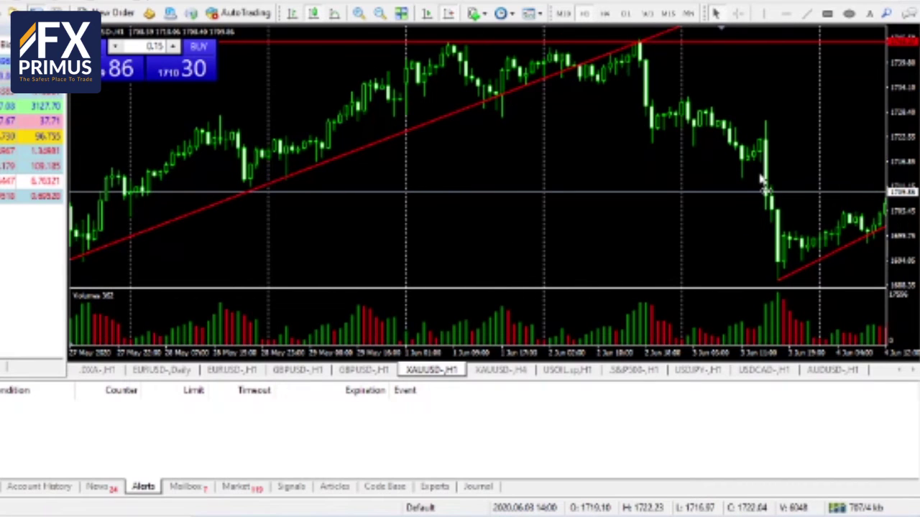
{"action": "mouse_move", "coordinate": [803, 252]}
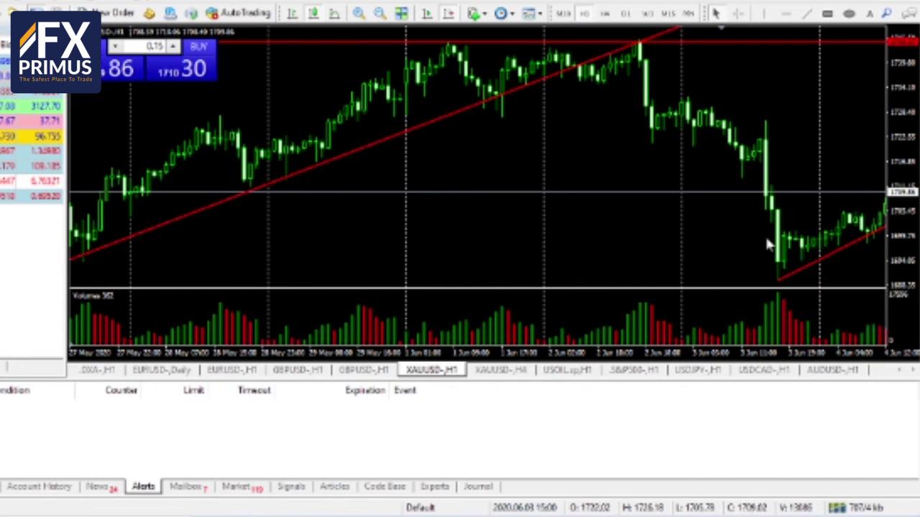
{"action": "scroll", "coordinate": [758, 244], "scroll_direction": "down", "scroll_amount": 4}
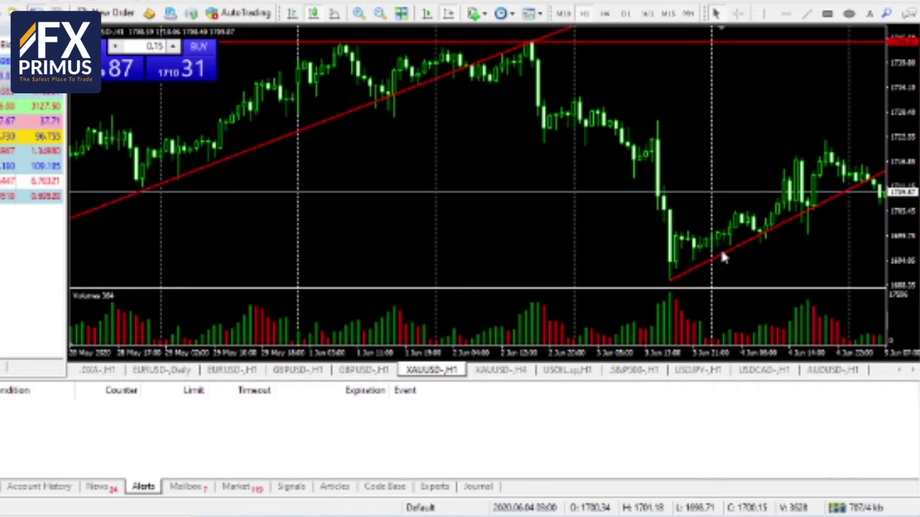
{"action": "scroll", "coordinate": [669, 172], "scroll_direction": "up", "scroll_amount": 5}
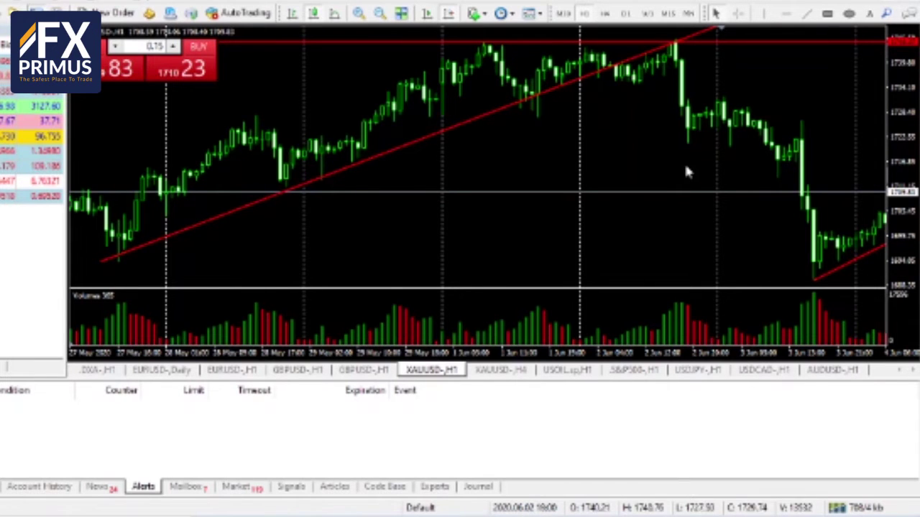
{"action": "scroll", "coordinate": [697, 172], "scroll_direction": "down", "scroll_amount": 3}
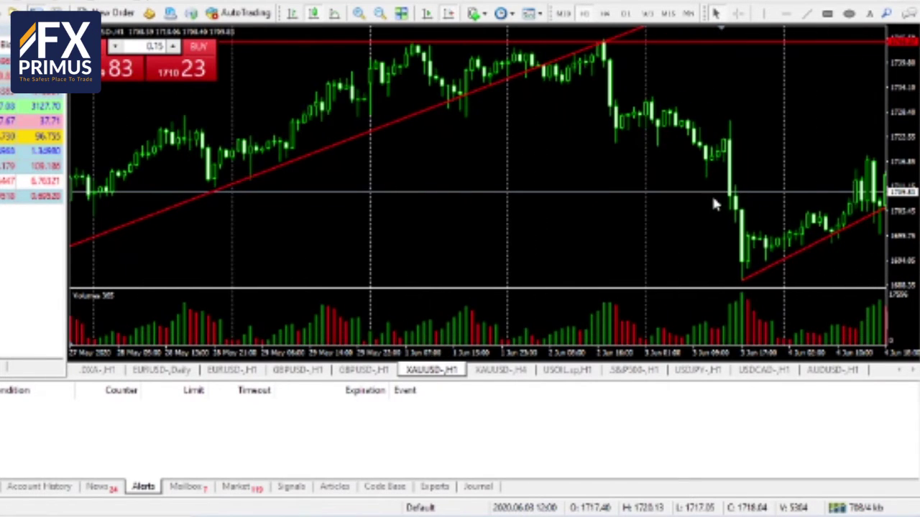
Draw a rising trendline along the XAUUSD highs from 27 May to 1 June, roughly parallel to the lower trendline
{"action": "scroll", "coordinate": [478, 198], "scroll_direction": "up", "scroll_amount": 8}
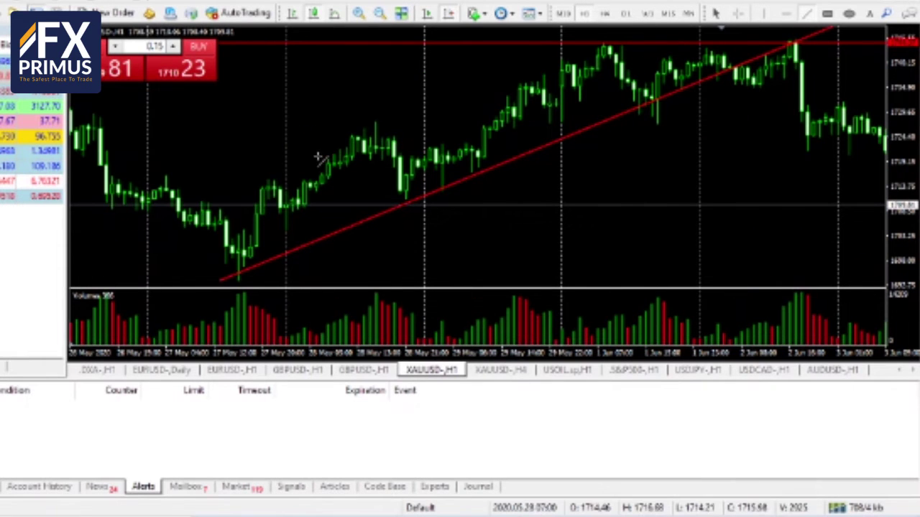
{"action": "mouse_move", "coordinate": [210, 209]}
{"action": "left_mouse_down"}
{"action": "mouse_move", "coordinate": [503, 100]}
{"action": "mouse_move", "coordinate": [625, 18]}
{"action": "mouse_move", "coordinate": [618, 31]}
{"action": "left_mouse_up"}
{"action": "scroll", "coordinate": [634, 201], "scroll_direction": "down", "scroll_amount": 7}
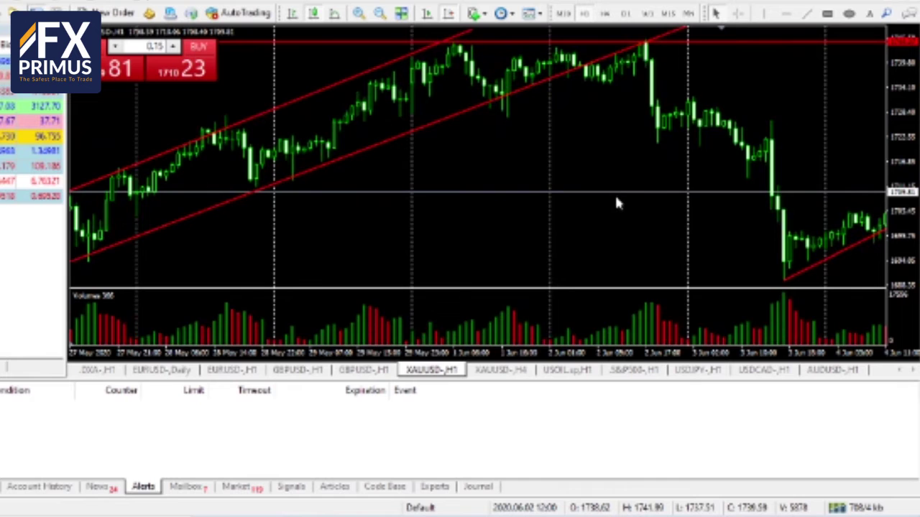
Draw a rising trendline along the 4 June highs and extend its start back to late 3 June
{"action": "scroll", "coordinate": [638, 211], "scroll_direction": "down", "scroll_amount": 5}
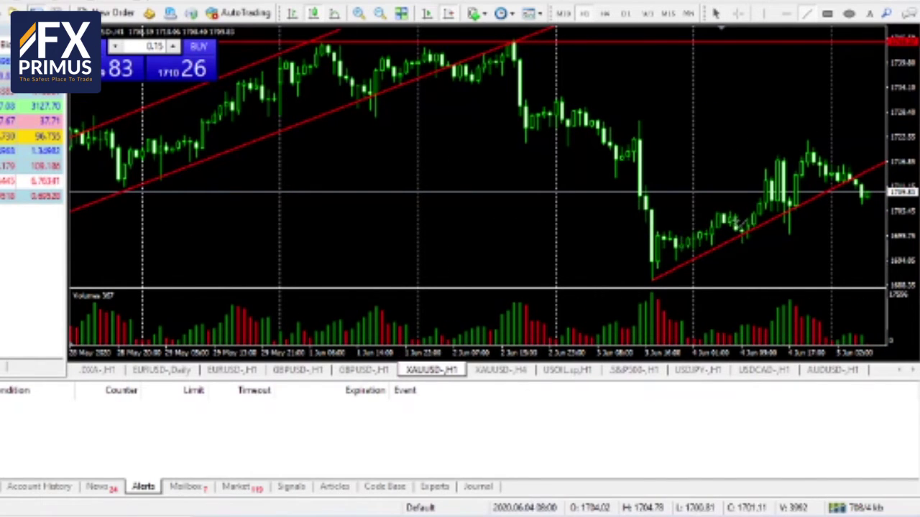
{"action": "left_click_drag", "start_coordinate": [840, 132], "coordinate": [842, 138]}
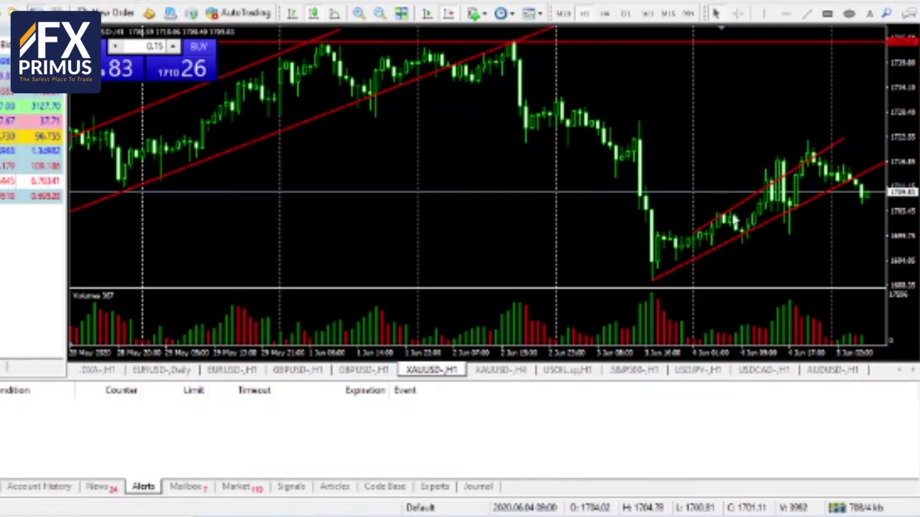
{"action": "left_click_drag", "start_coordinate": [695, 234], "coordinate": [680, 228]}
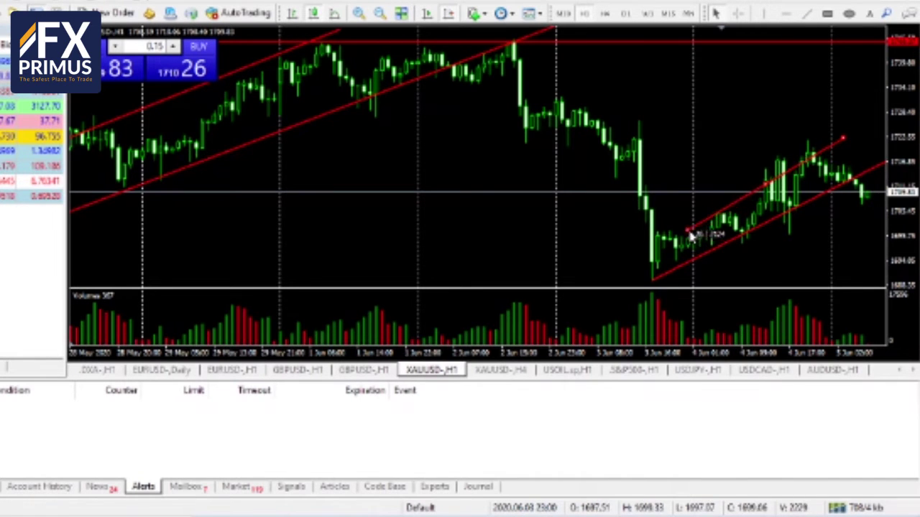
Show XAUUSD on M30 and adjust both ends of the 4 June upper trendline to parallel the lower one
{"action": "left_click", "coordinate": [562, 13]}
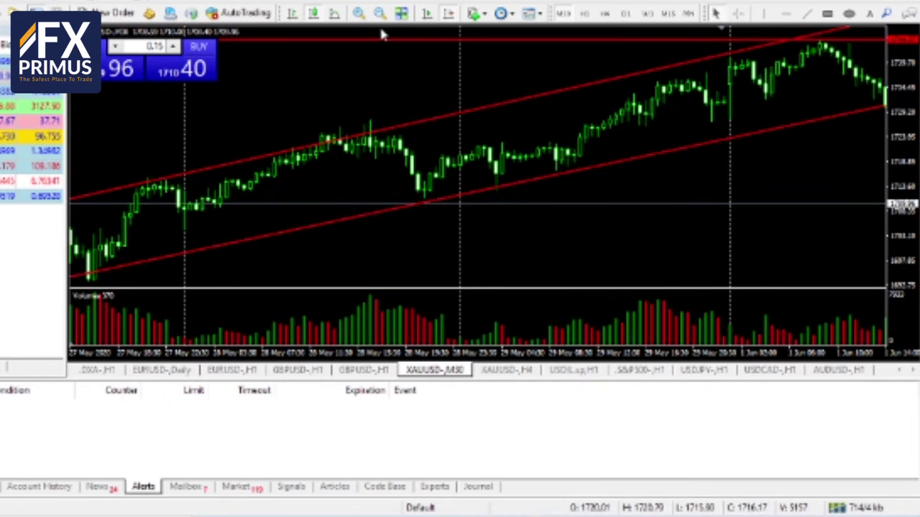
{"action": "left_click", "coordinate": [426, 13]}
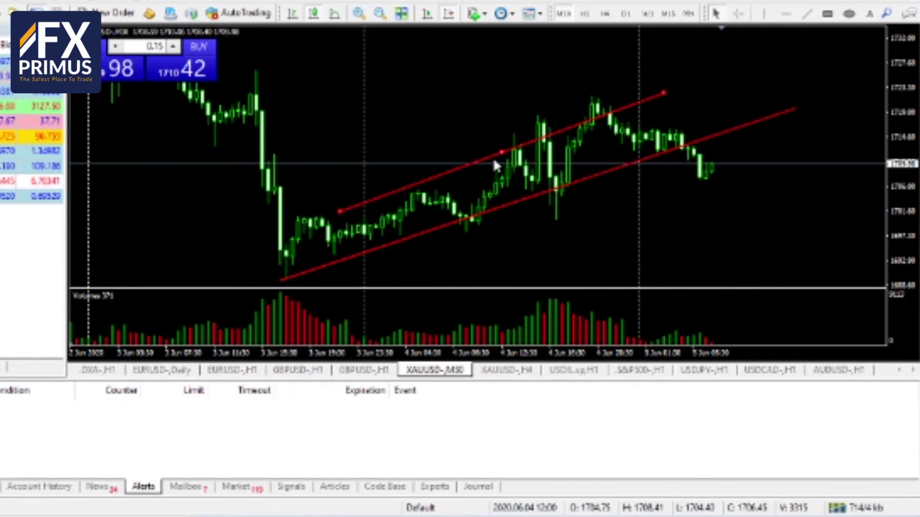
{"action": "left_click_drag", "start_coordinate": [343, 209], "coordinate": [268, 226]}
{"action": "mouse_move", "coordinate": [661, 97]}
{"action": "left_mouse_down"}
{"action": "mouse_move", "coordinate": [651, 87]}
{"action": "mouse_move", "coordinate": [655, 97]}
{"action": "left_mouse_up"}
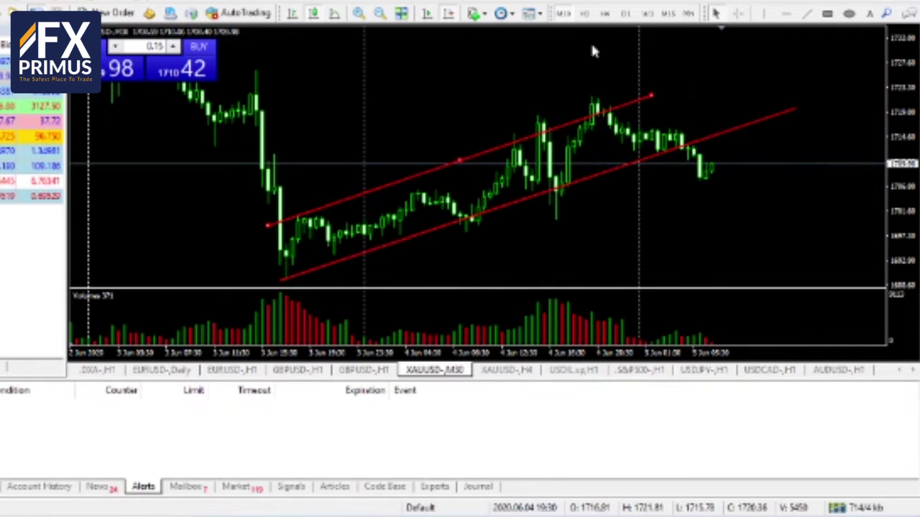
Check the 3–4 June rising channel on the XAUUSD M15 chart
{"action": "left_click", "coordinate": [667, 13]}
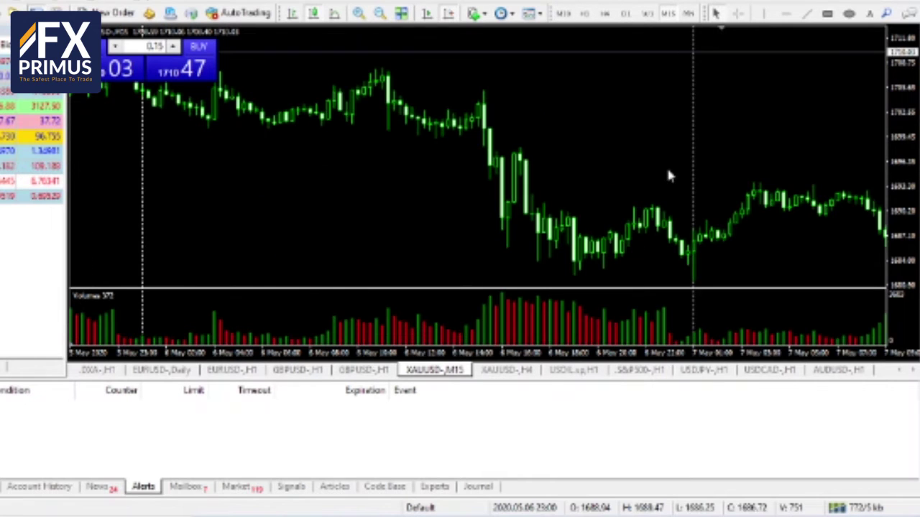
{"action": "left_click", "coordinate": [432, 15]}
{"action": "scroll", "coordinate": [490, 148], "scroll_direction": "up", "scroll_amount": 2}
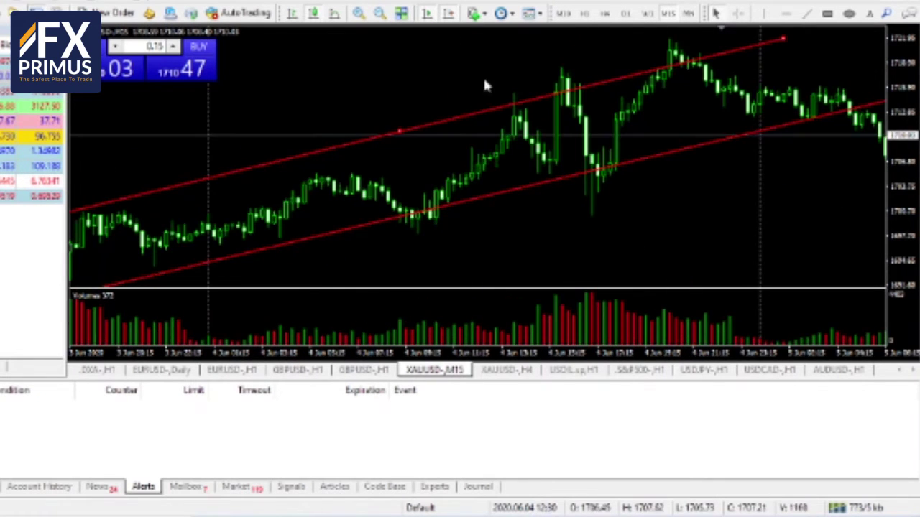
Return XAUUSD to H1 and delete the upper trendline over the 4 June highs
{"action": "left_click", "coordinate": [582, 15]}
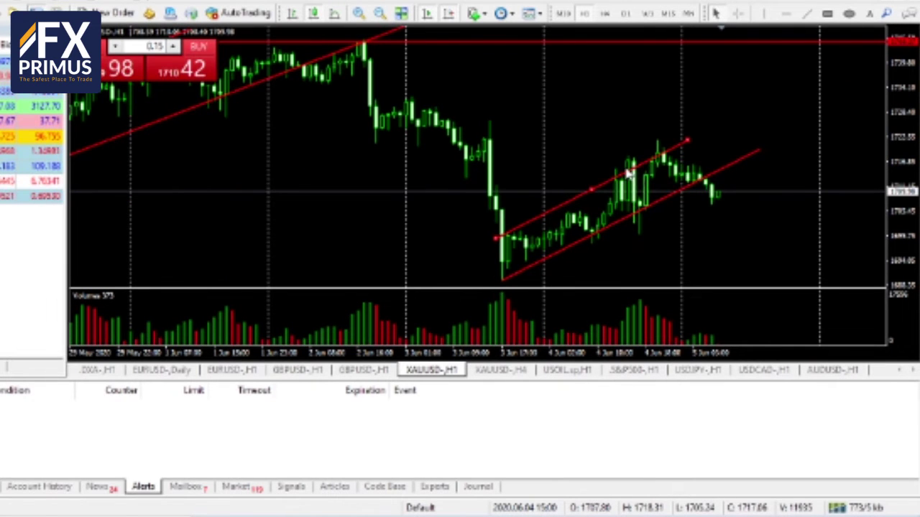
{"action": "right_click", "coordinate": [627, 172]}
{"action": "left_click", "coordinate": [658, 219]}
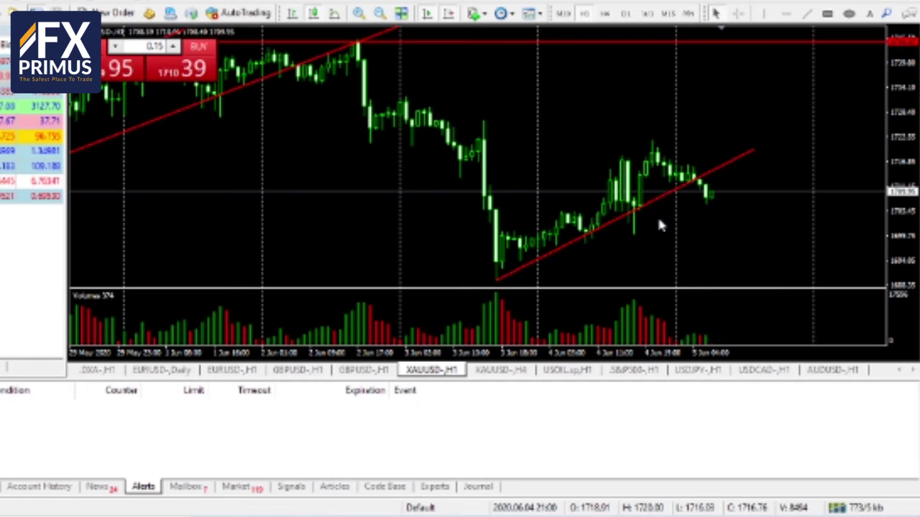
Measure the short XAUUSD rise around the 13:00 candle on 4 June
{"action": "left_click_drag", "start_coordinate": [629, 237], "coordinate": [739, 263]}
{"action": "left_click_drag", "start_coordinate": [649, 189], "coordinate": [532, 173]}
{"action": "scroll", "coordinate": [700, 79], "scroll_direction": "down", "scroll_amount": 3}
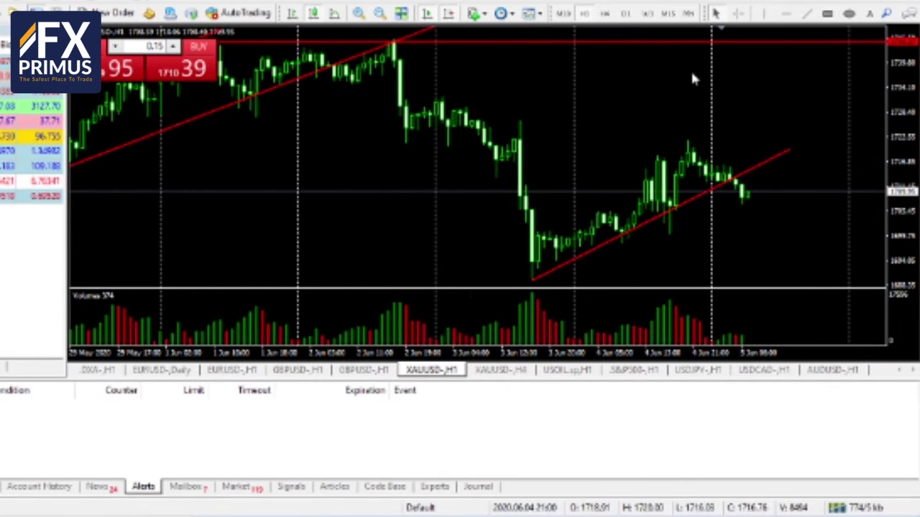
{"action": "left_click", "coordinate": [743, 16]}
{"action": "scroll", "coordinate": [643, 214], "scroll_direction": "down", "scroll_amount": 1}
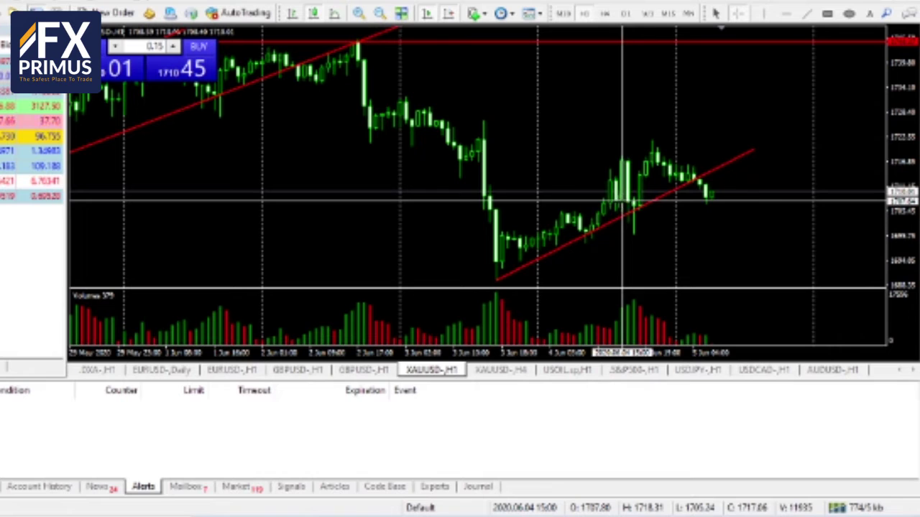
{"action": "mouse_move", "coordinate": [610, 203]}
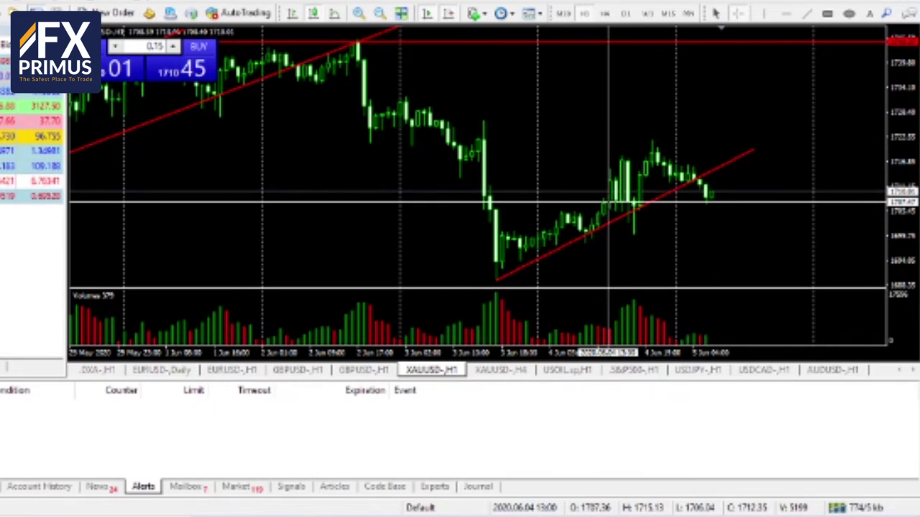
{"action": "left_click_drag", "start_coordinate": [608, 202], "coordinate": [614, 180]}
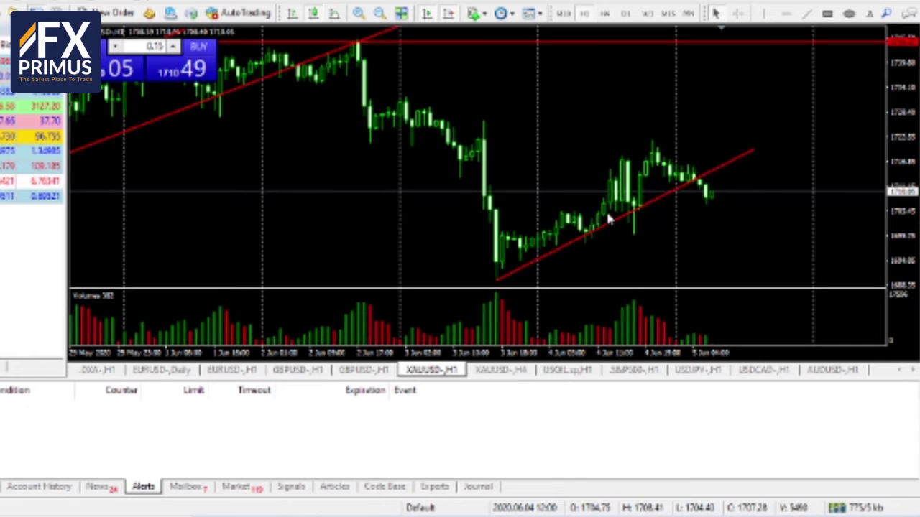
Measure the XAUUSD upswing from the rising trendline at 11:00 on 4 June to the early afternoon high, plus its pullback
{"action": "left_click", "coordinate": [736, 13]}
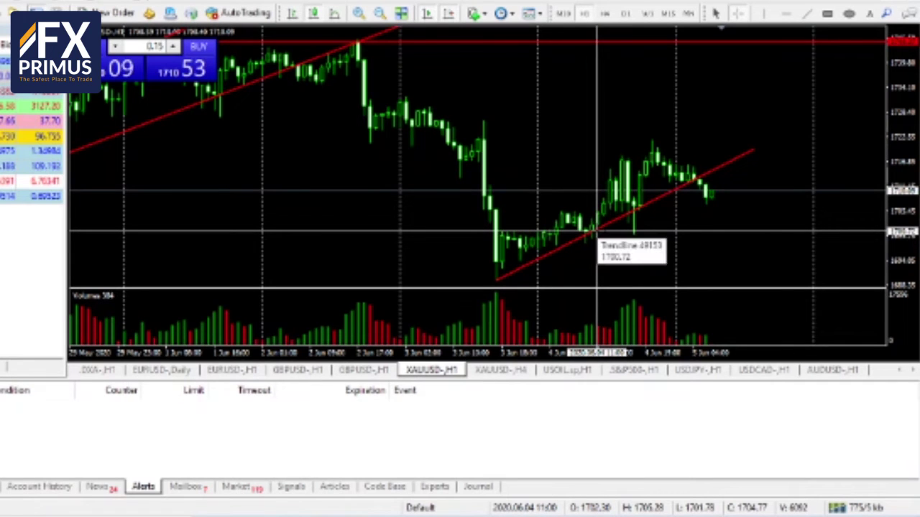
{"action": "left_click_drag", "start_coordinate": [596, 231], "coordinate": [611, 172]}
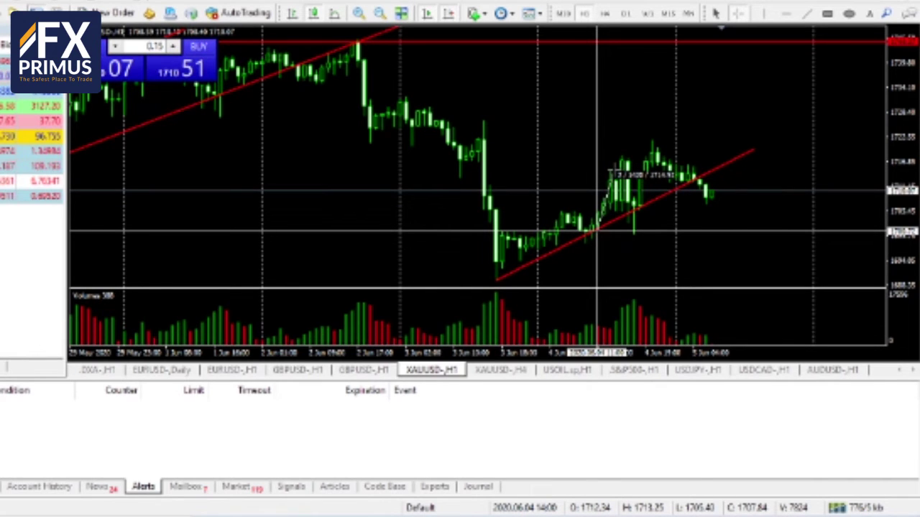
{"action": "left_click_drag", "start_coordinate": [611, 174], "coordinate": [623, 214]}
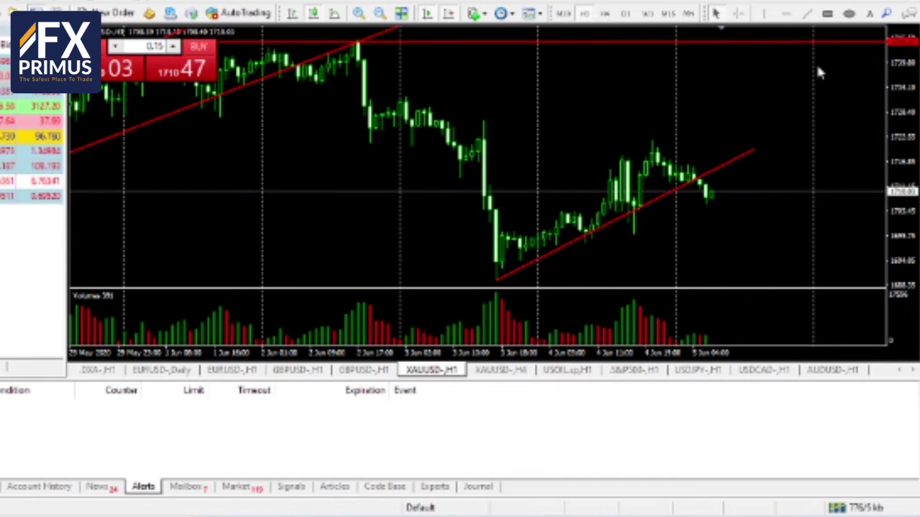
Measure the 4 June afternoon pullbacks from the successive highs down to the rising trendline
{"action": "left_click", "coordinate": [738, 13]}
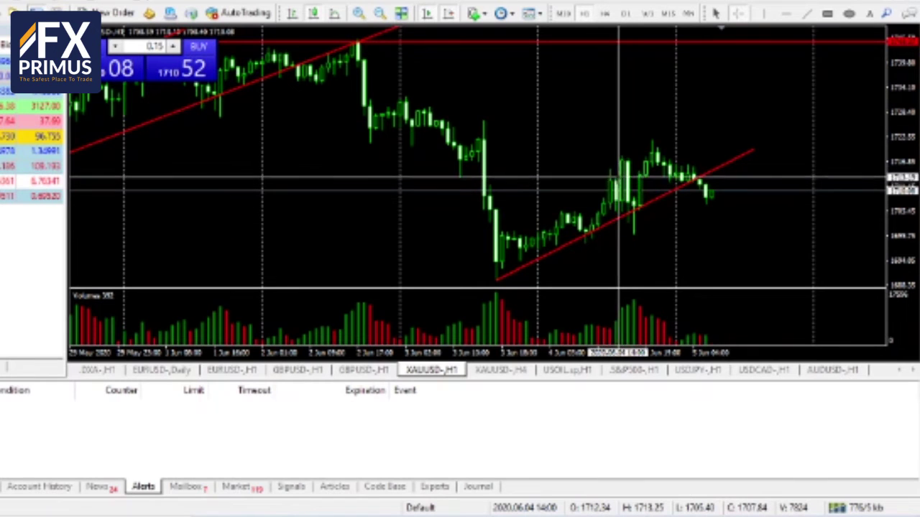
{"action": "left_click_drag", "start_coordinate": [616, 173], "coordinate": [618, 210]}
{"action": "left_click", "coordinate": [737, 13]}
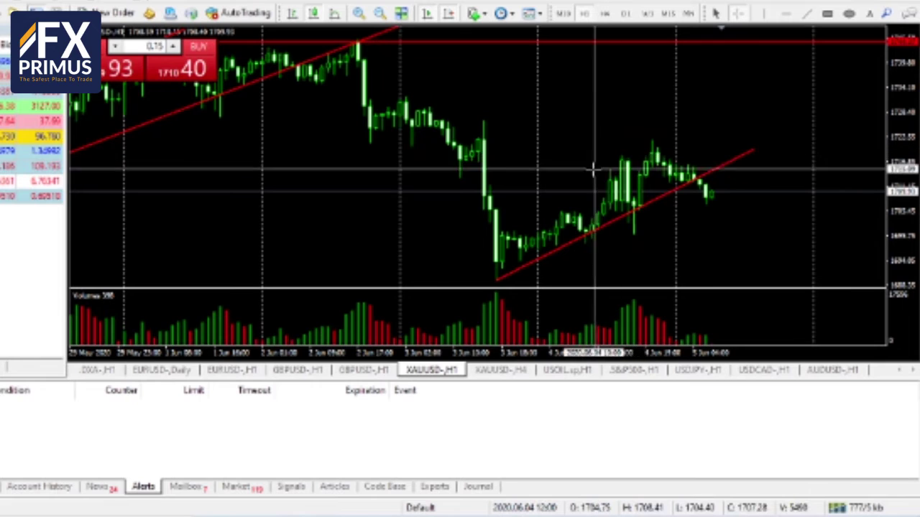
{"action": "left_click_drag", "start_coordinate": [601, 169], "coordinate": [620, 208]}
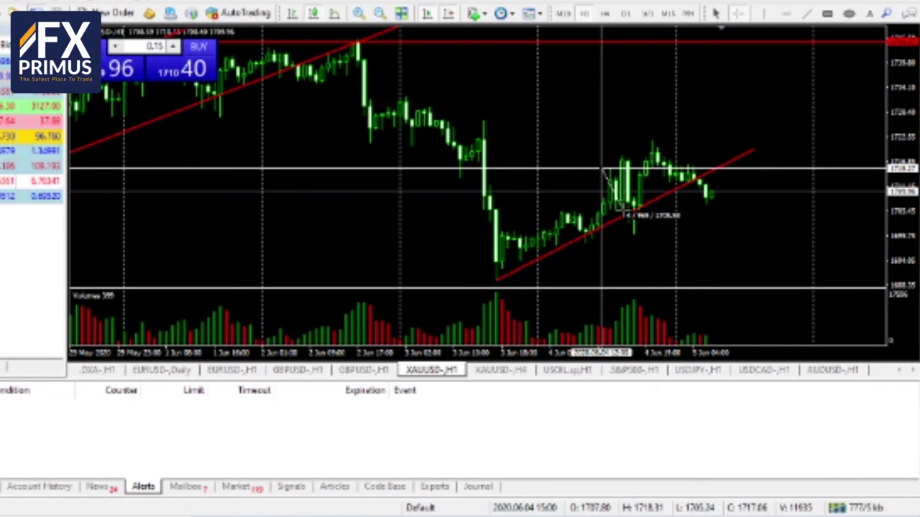
{"action": "left_click_drag", "start_coordinate": [619, 207], "coordinate": [621, 209]}
{"action": "left_click", "coordinate": [735, 14]}
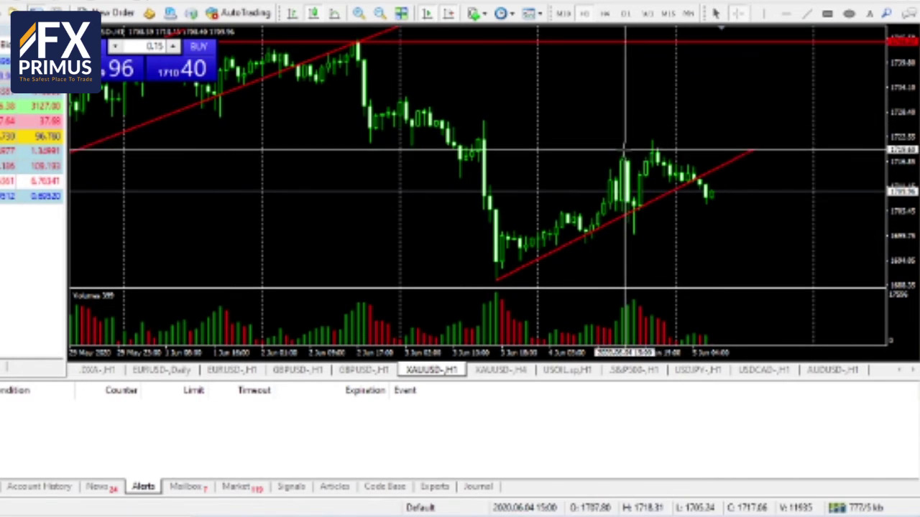
{"action": "left_click_drag", "start_coordinate": [632, 158], "coordinate": [633, 223]}
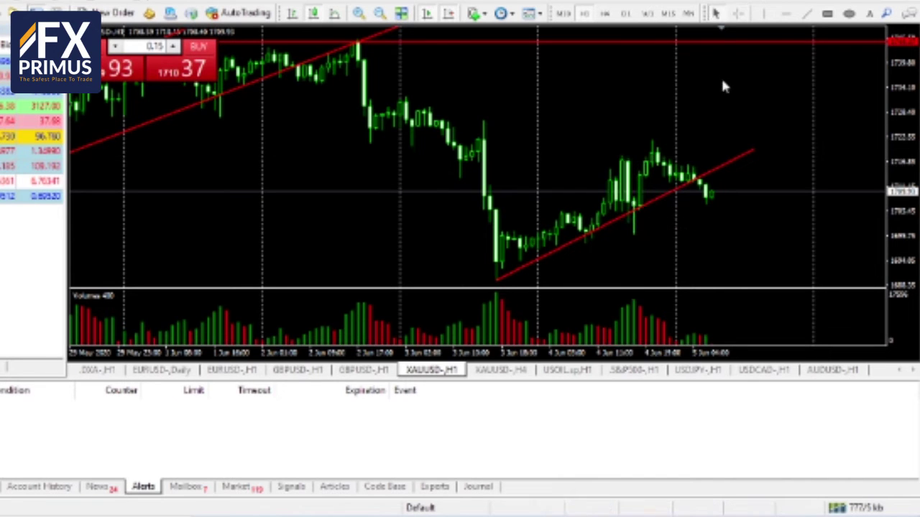
Measure the rebound from the 4 June afternoon low and the earlier upswing from the 10:00 trendline touch
{"action": "left_click", "coordinate": [740, 14]}
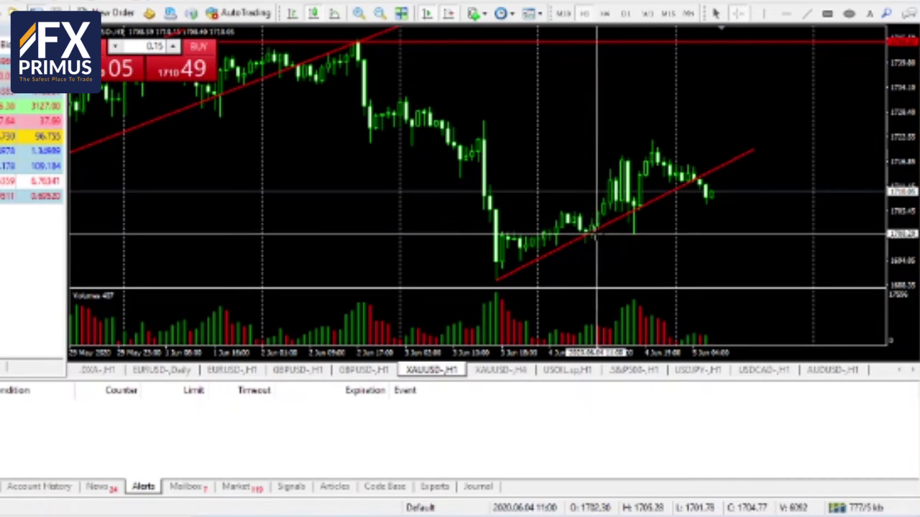
{"action": "left_click_drag", "start_coordinate": [640, 235], "coordinate": [647, 185]}
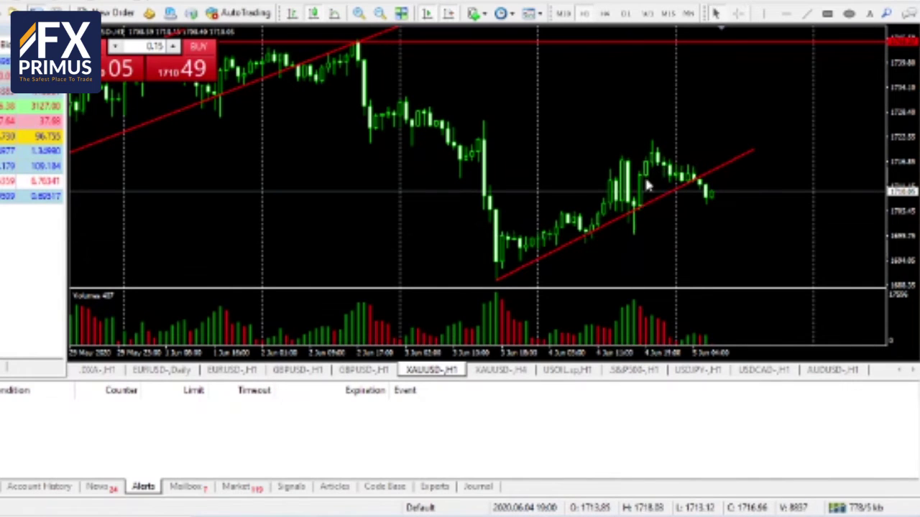
{"action": "left_click", "coordinate": [742, 14]}
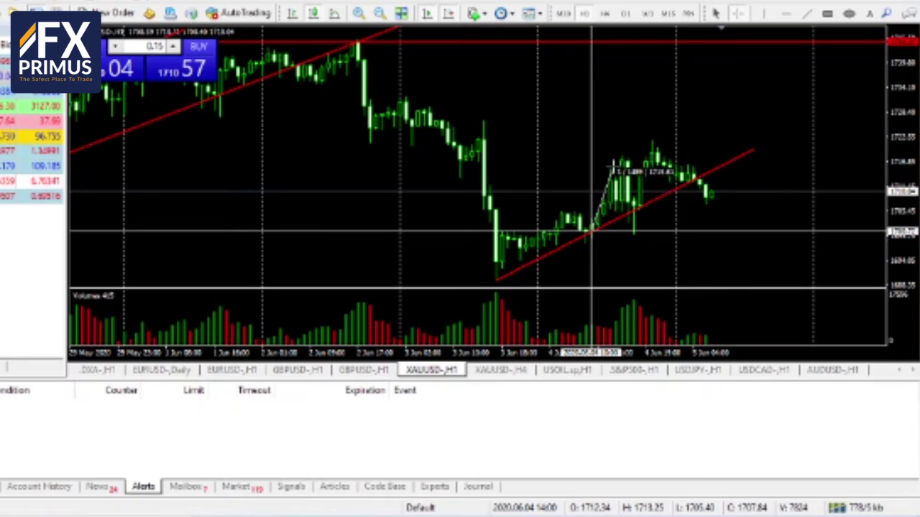
{"action": "left_click", "coordinate": [704, 106]}
Measure the pullback from around 15:00 on 4 June and the upswing from the afternoon low to the evening high
{"action": "left_click", "coordinate": [742, 14]}
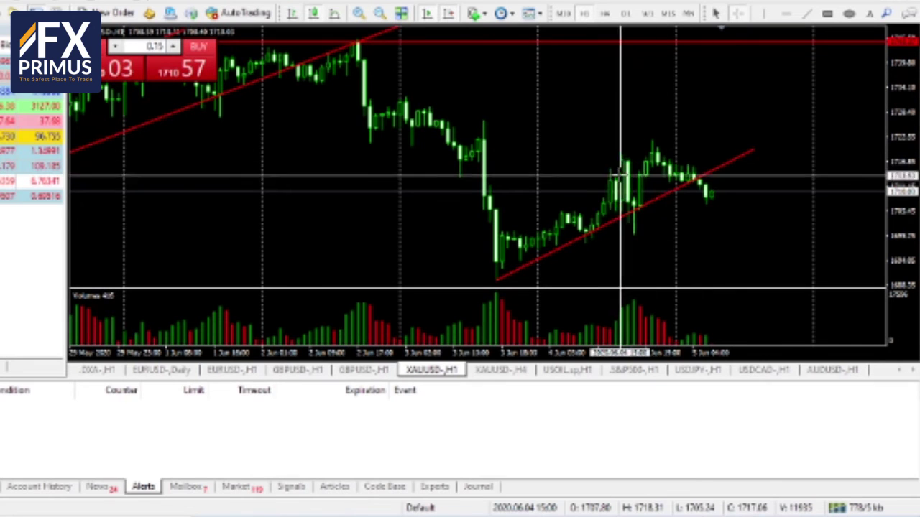
{"action": "left_click_drag", "start_coordinate": [618, 176], "coordinate": [625, 212]}
{"action": "left_click", "coordinate": [738, 14]}
{"action": "left_click_drag", "start_coordinate": [627, 208], "coordinate": [656, 144]}
{"action": "left_click", "coordinate": [737, 14]}
{"action": "left_click", "coordinate": [740, 14]}
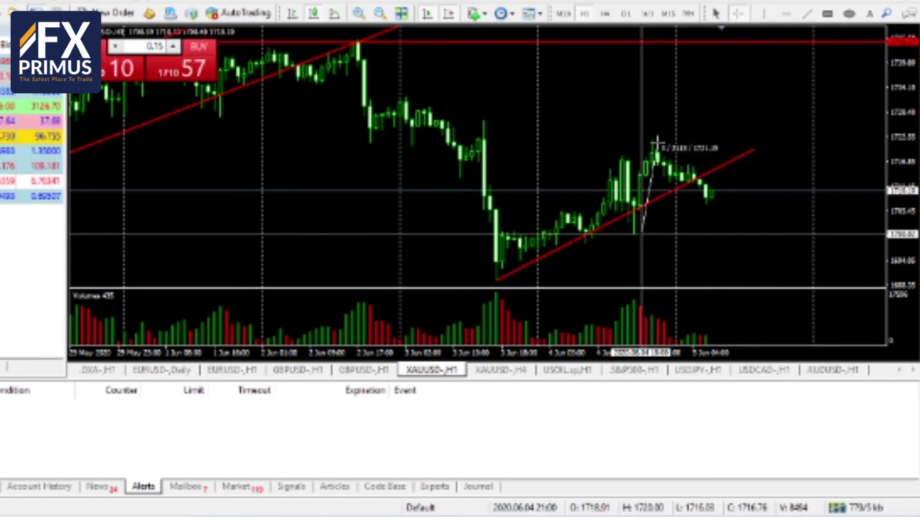
{"action": "left_click_drag", "start_coordinate": [657, 144], "coordinate": [660, 148]}
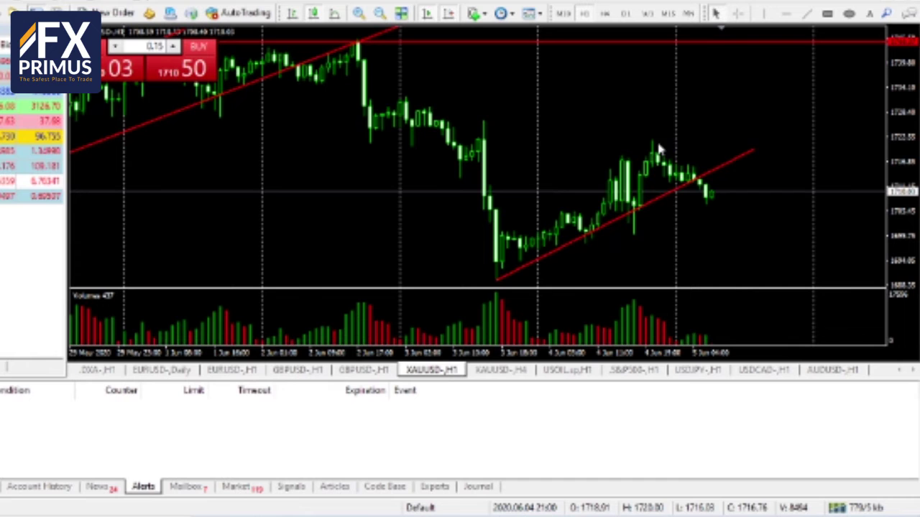
Measure XAUUSD from the 4 June 10:00 trendline touch, plus the early 5 June drop through the rising trendline
{"action": "left_click", "coordinate": [736, 13]}
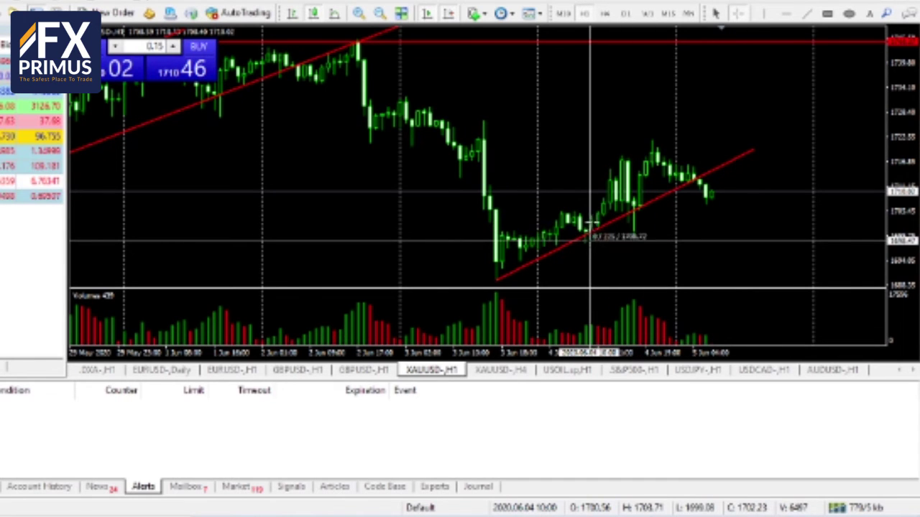
{"action": "left_click", "coordinate": [620, 222]}
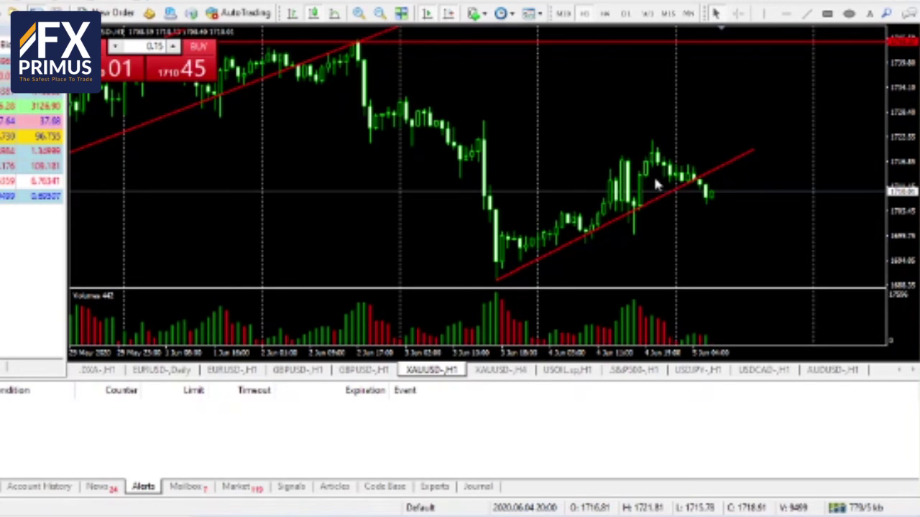
{"action": "left_click", "coordinate": [737, 12]}
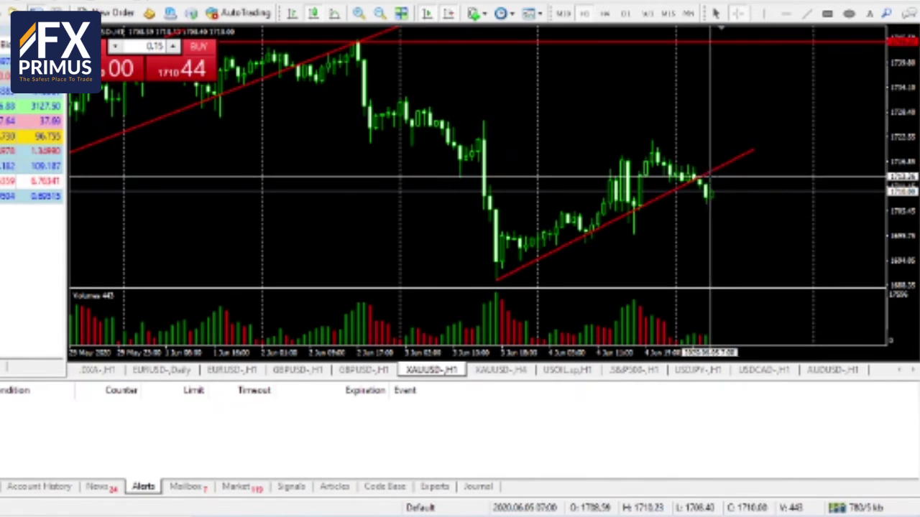
{"action": "left_click_drag", "start_coordinate": [699, 169], "coordinate": [709, 203]}
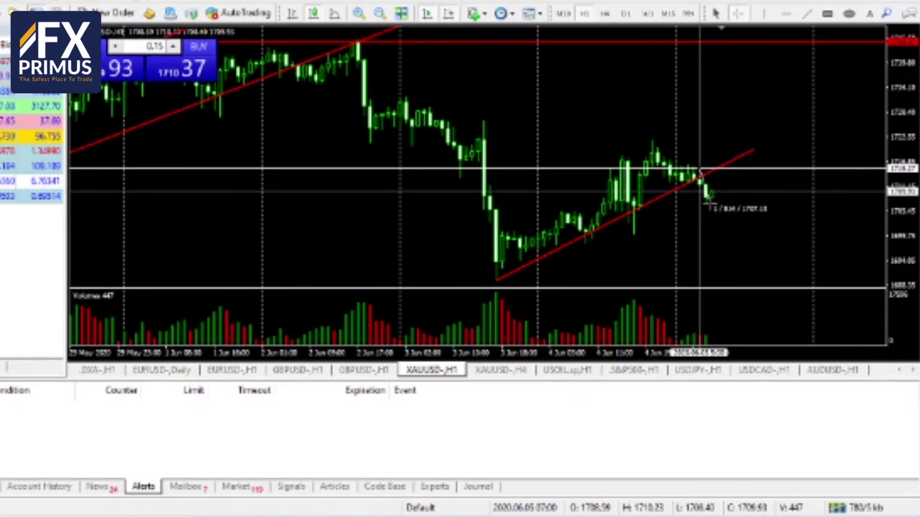
{"action": "left_click_drag", "start_coordinate": [708, 203], "coordinate": [725, 230]}
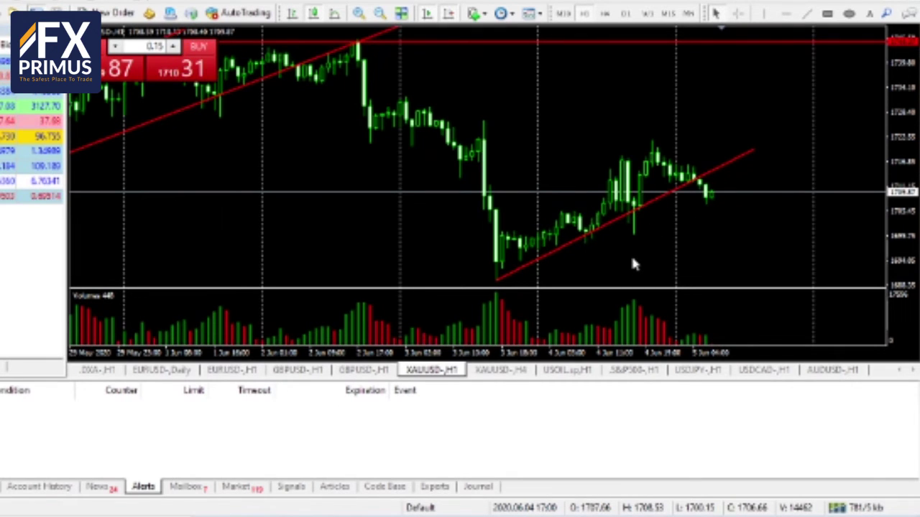
On the USOIL hourly chart, measure the upswing from the 4 June 08:00 low to the evening high
{"action": "left_click", "coordinate": [565, 370]}
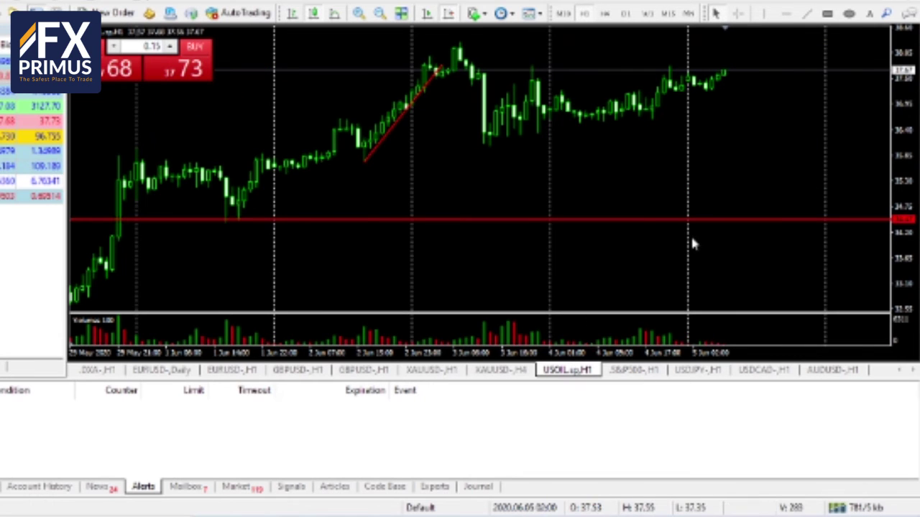
{"action": "mouse_move", "coordinate": [505, 191]}
{"action": "left_mouse_down"}
{"action": "mouse_move", "coordinate": [719, 175]}
{"action": "mouse_move", "coordinate": [508, 174]}
{"action": "left_mouse_up"}
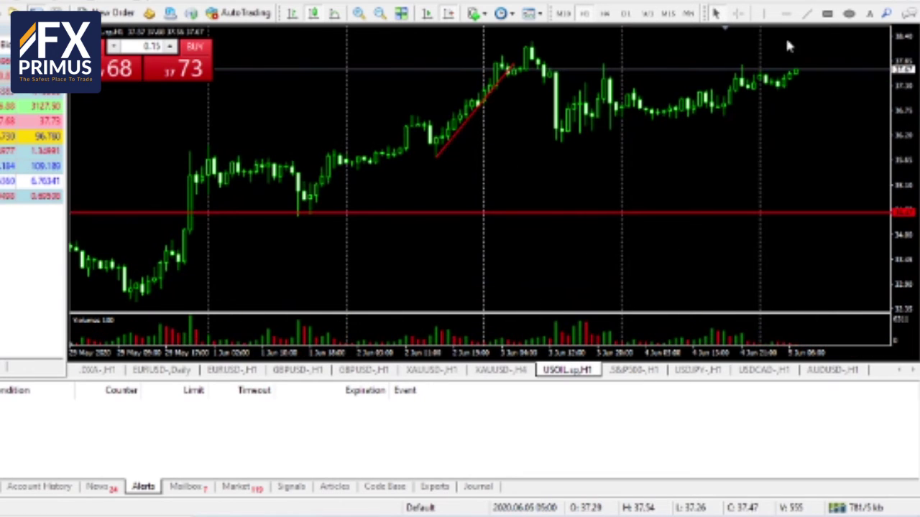
{"action": "left_click", "coordinate": [738, 13]}
{"action": "left_click", "coordinate": [805, 76]}
{"action": "left_click_drag", "start_coordinate": [706, 144], "coordinate": [770, 140]}
{"action": "left_click", "coordinate": [738, 13]}
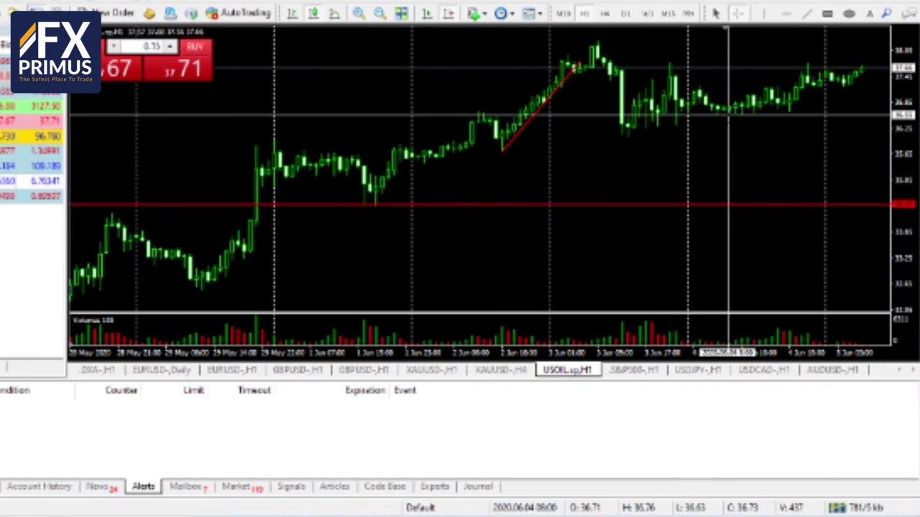
{"action": "left_click_drag", "start_coordinate": [723, 113], "coordinate": [815, 66]}
{"action": "left_click_drag", "start_coordinate": [814, 101], "coordinate": [685, 137]}
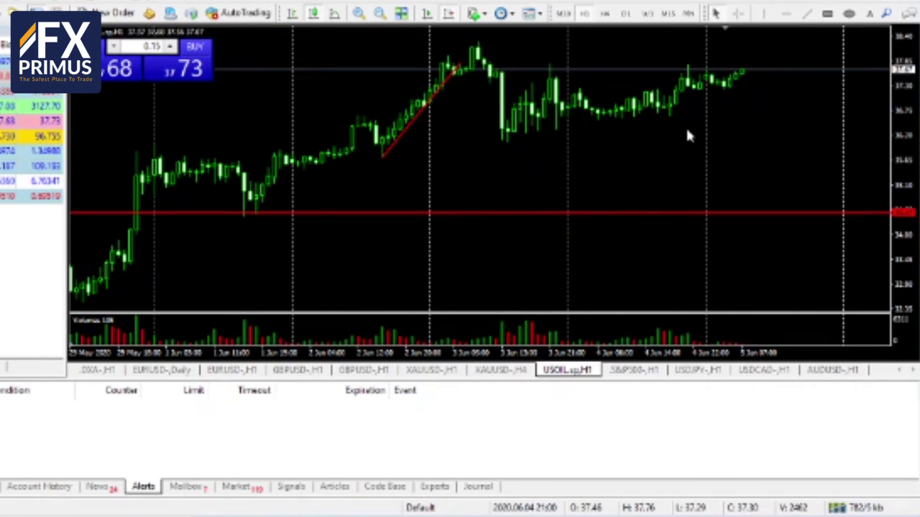
Measure the USOIL rebound from the early 5 June low to the latest price
{"action": "left_click", "coordinate": [737, 13]}
{"action": "left_click_drag", "start_coordinate": [734, 86], "coordinate": [739, 70]}
{"action": "left_click_drag", "start_coordinate": [686, 176], "coordinate": [668, 139]}
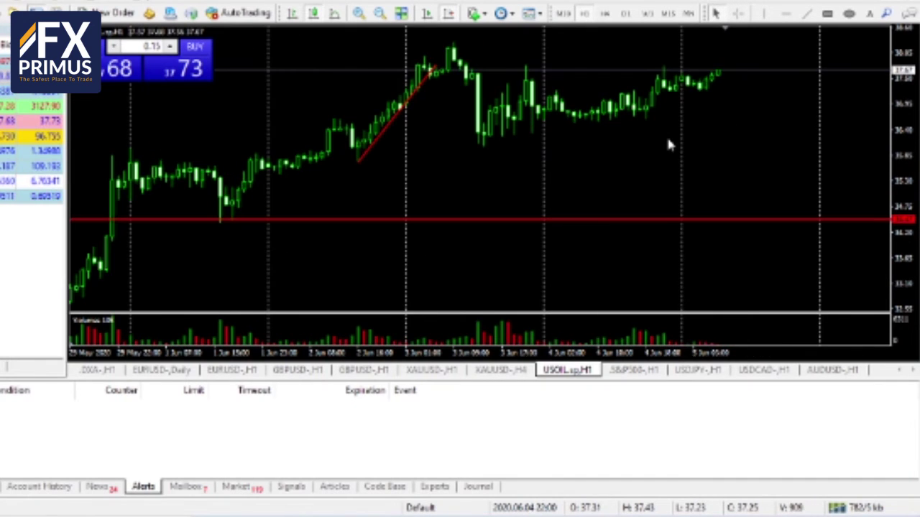
{"action": "mouse_move", "coordinate": [472, 147]}
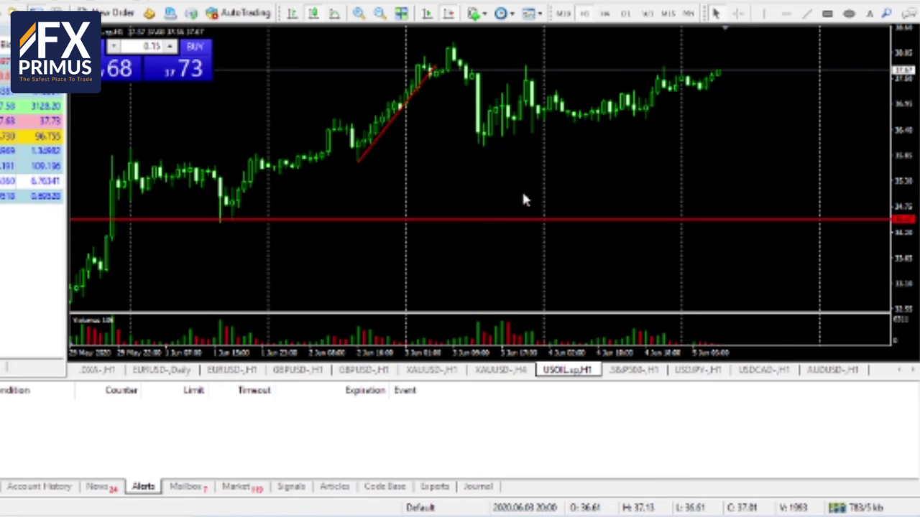
Examine the USDCAD hourly chart's decline and sideways range from late May to 5 June against its descending trendline and horizontal levels
{"action": "left_click", "coordinate": [769, 370]}
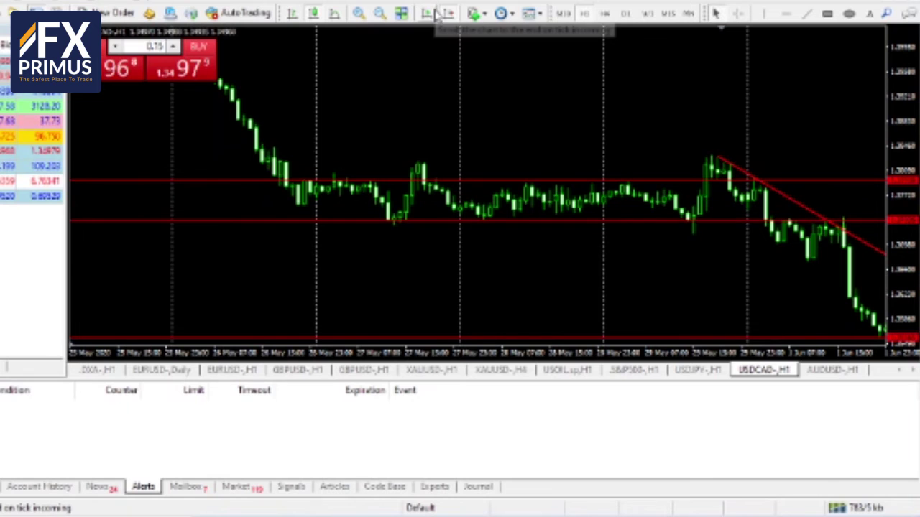
{"action": "left_click", "coordinate": [435, 15]}
{"action": "left_click_drag", "start_coordinate": [529, 230], "coordinate": [846, 221]}
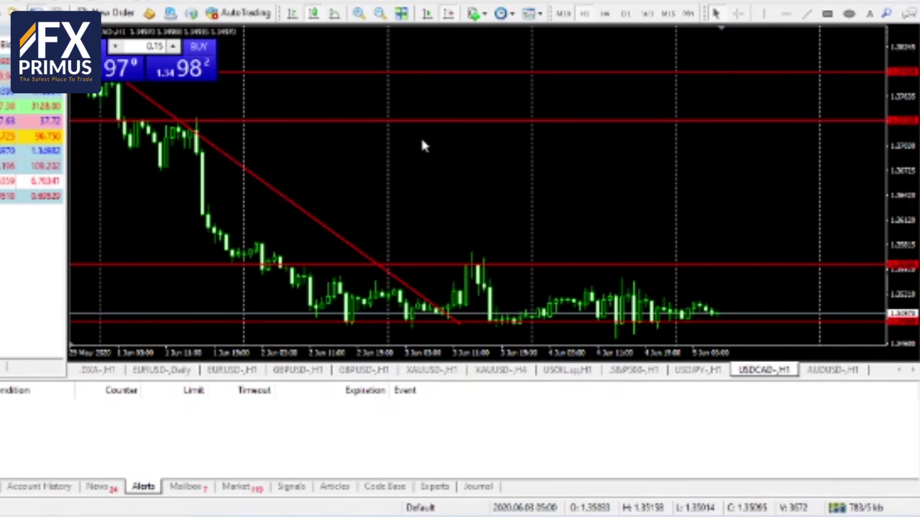
{"action": "left_click_drag", "start_coordinate": [427, 232], "coordinate": [769, 221]}
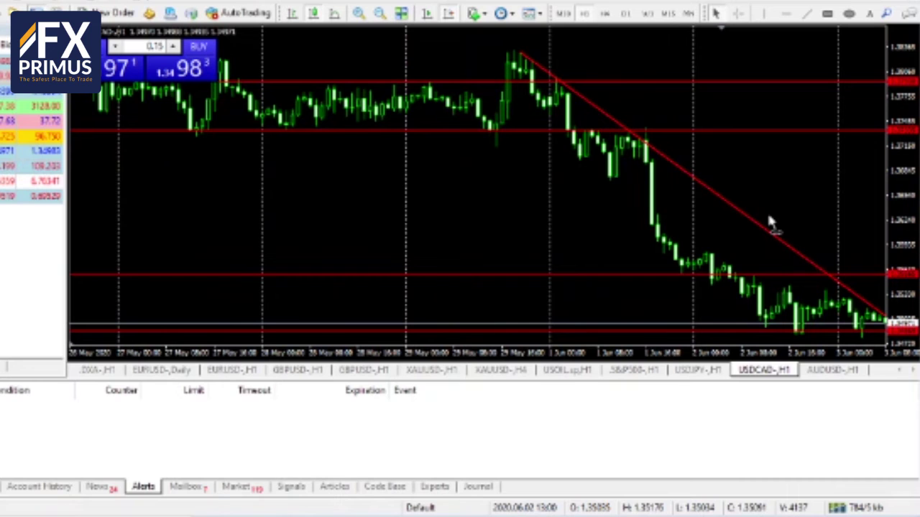
{"action": "scroll", "coordinate": [758, 222], "scroll_direction": "down", "scroll_amount": 5}
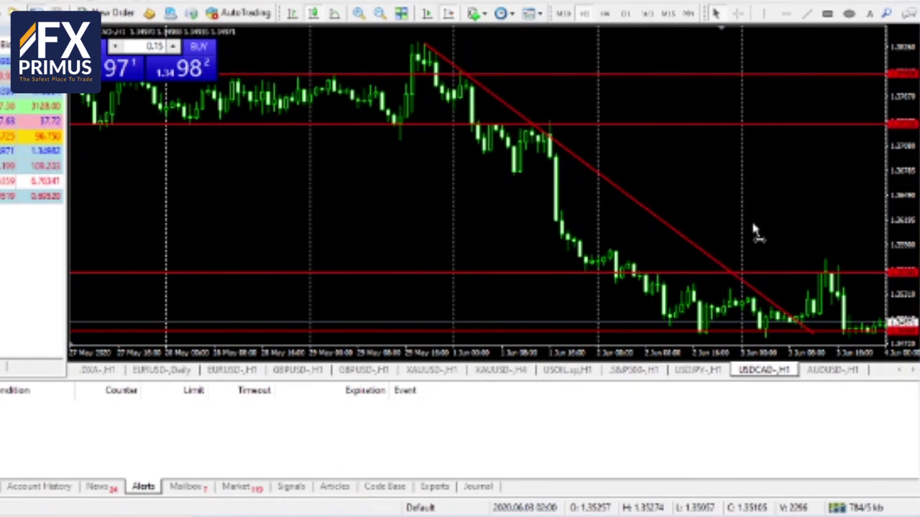
{"action": "scroll", "coordinate": [754, 230], "scroll_direction": "down", "scroll_amount": 4}
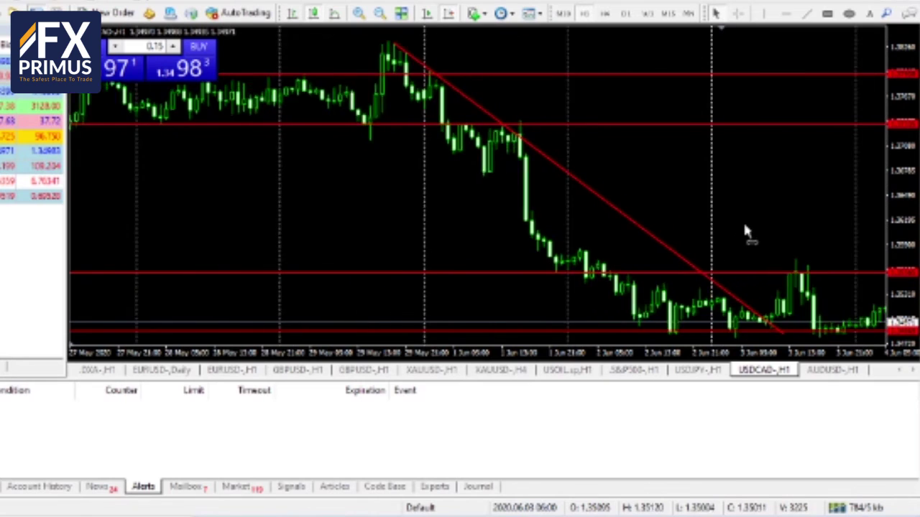
{"action": "scroll", "coordinate": [740, 228], "scroll_direction": "down", "scroll_amount": 6}
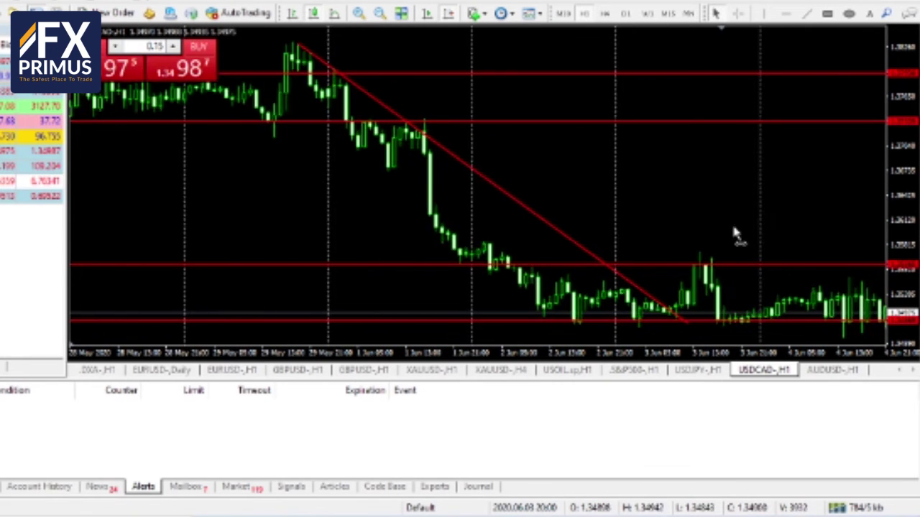
{"action": "scroll", "coordinate": [722, 236], "scroll_direction": "up", "scroll_amount": 1}
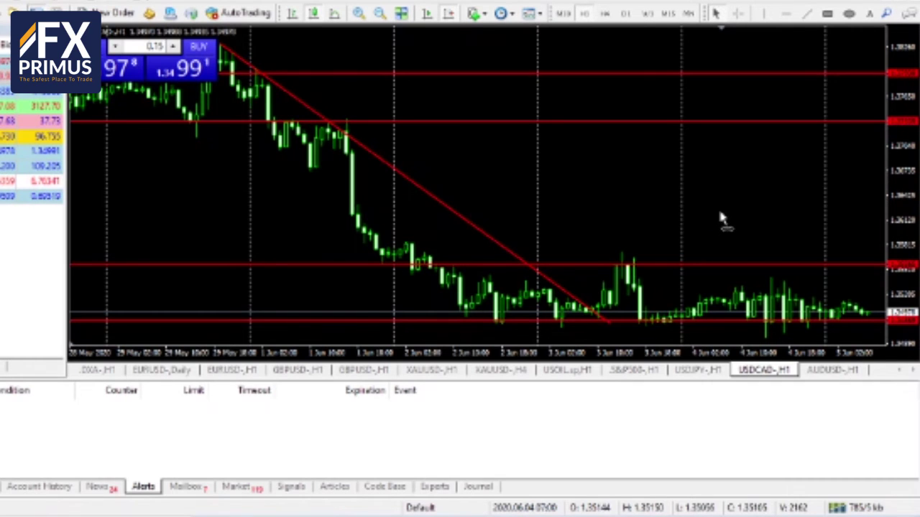
{"action": "scroll", "coordinate": [721, 214], "scroll_direction": "up", "scroll_amount": 4}
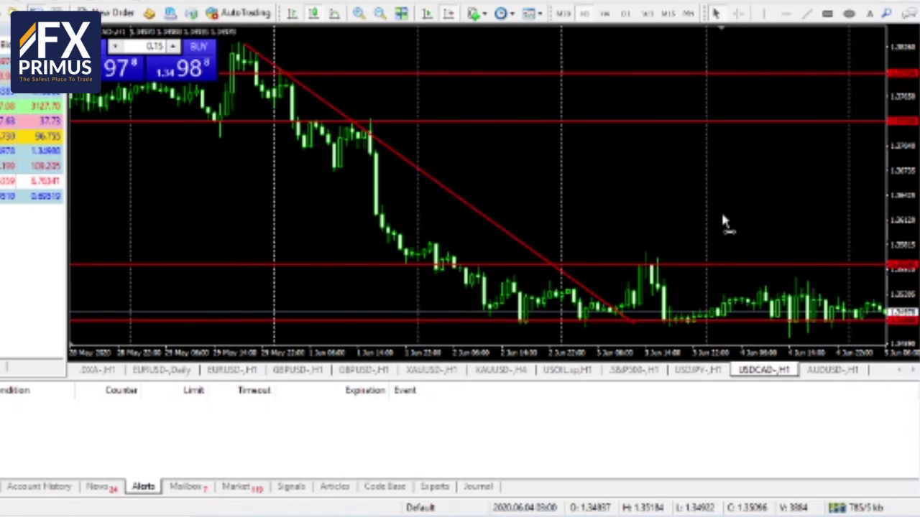
{"action": "left_click_drag", "start_coordinate": [724, 222], "coordinate": [712, 222]}
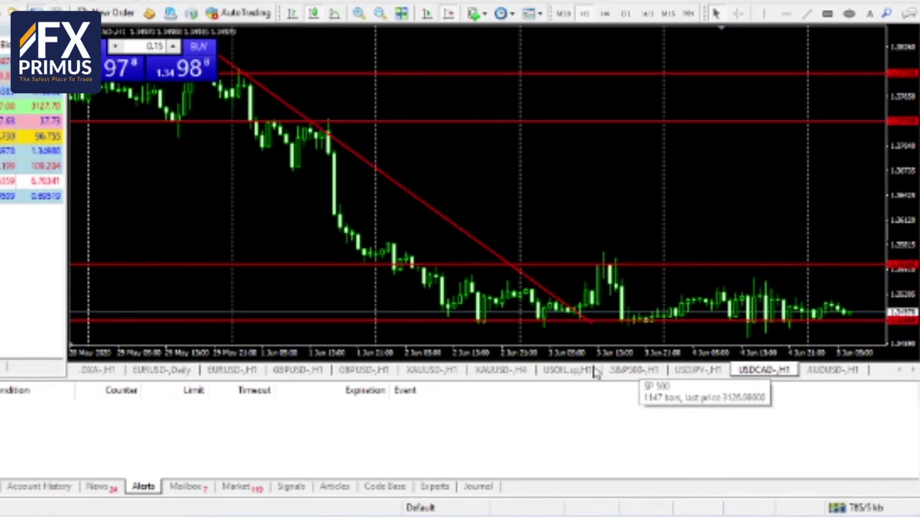
{"action": "left_click", "coordinate": [557, 372]}
{"action": "left_click", "coordinate": [764, 370]}
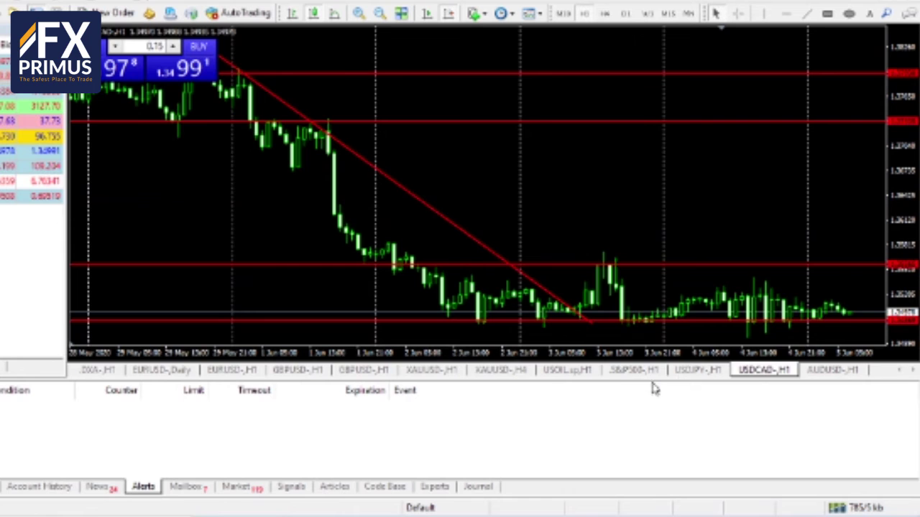
Examine the S&P500 hourly chart's rising trendline from the latest candles back to late May
{"action": "left_click", "coordinate": [634, 370]}
{"action": "scroll", "coordinate": [683, 230], "scroll_direction": "up", "scroll_amount": 5}
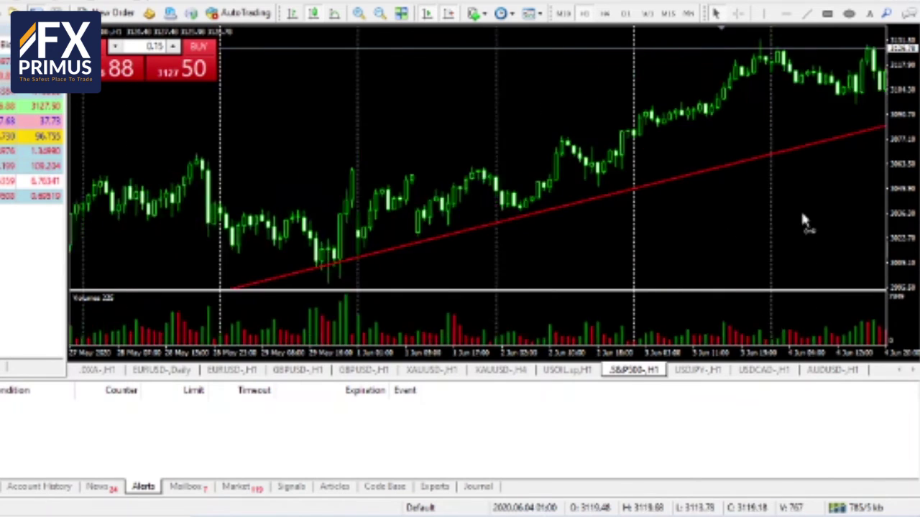
{"action": "scroll", "coordinate": [447, 131], "scroll_direction": "down", "scroll_amount": 3}
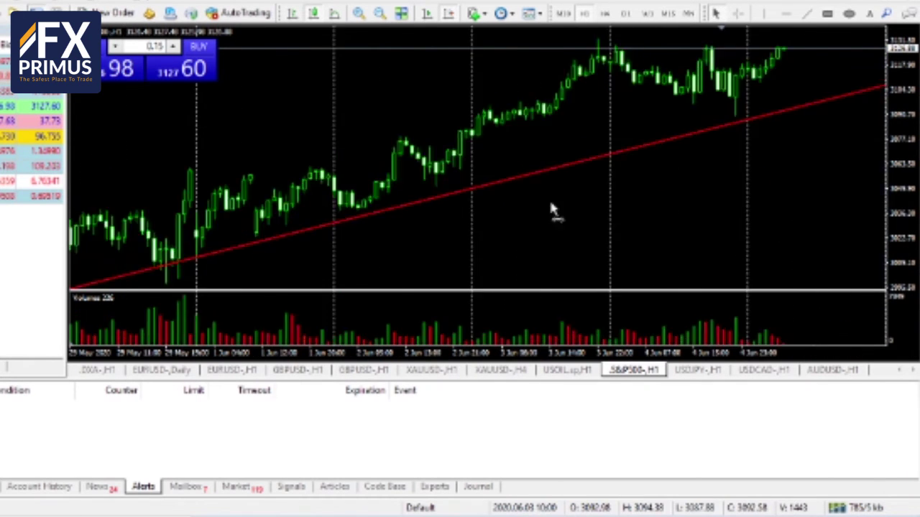
{"action": "left_click_drag", "start_coordinate": [503, 243], "coordinate": [808, 219]}
{"action": "left_click_drag", "start_coordinate": [463, 248], "coordinate": [808, 214]}
{"action": "scroll", "coordinate": [561, 251], "scroll_direction": "up", "scroll_amount": 3}
{"action": "scroll", "coordinate": [683, 208], "scroll_direction": "up", "scroll_amount": 1}
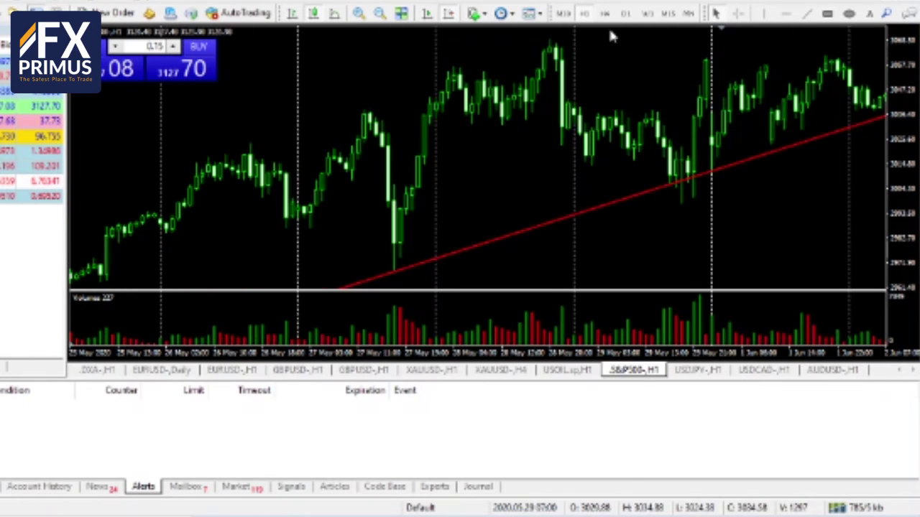
Check the S&P500 rising trendline on the H4 timeframe, returning to H1 with automatic scrolling to the latest candles enabled
{"action": "left_click", "coordinate": [604, 13]}
{"action": "left_click_drag", "start_coordinate": [660, 205], "coordinate": [802, 192]}
{"action": "scroll", "coordinate": [804, 199], "scroll_direction": "down", "scroll_amount": 3}
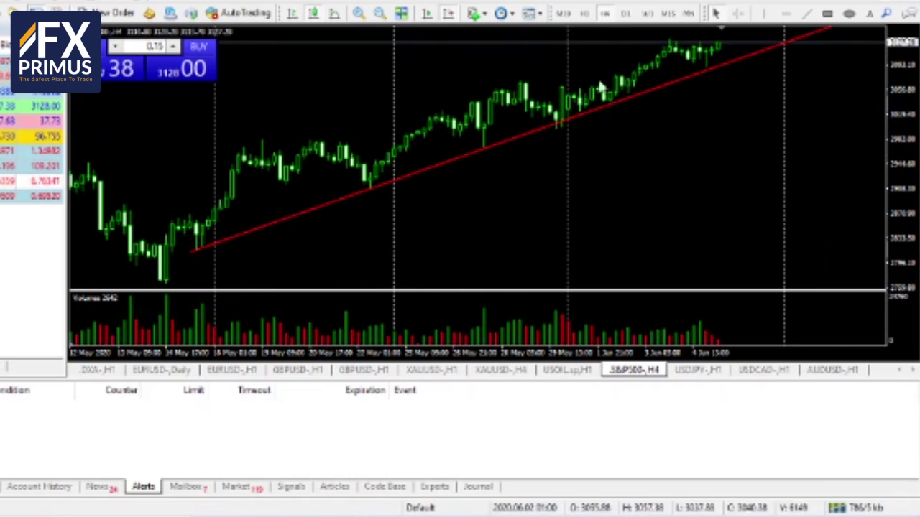
{"action": "left_click", "coordinate": [584, 14]}
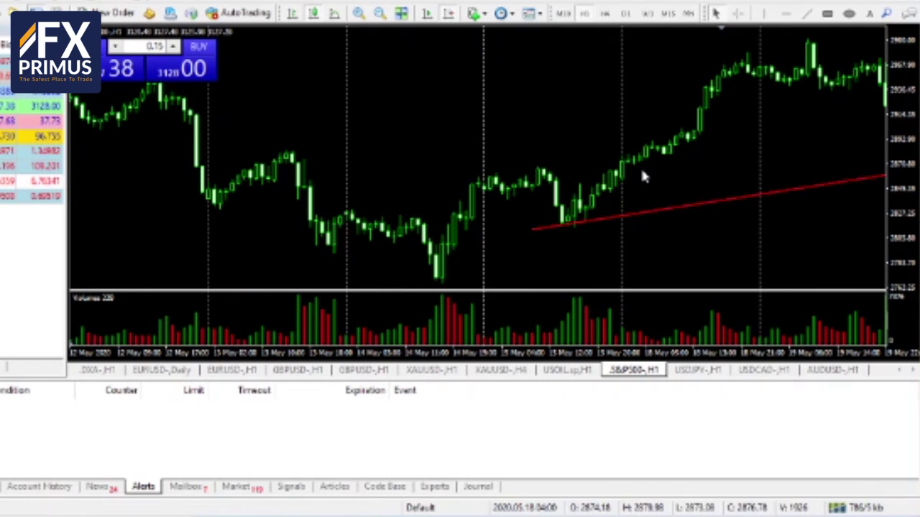
{"action": "left_click", "coordinate": [427, 13]}
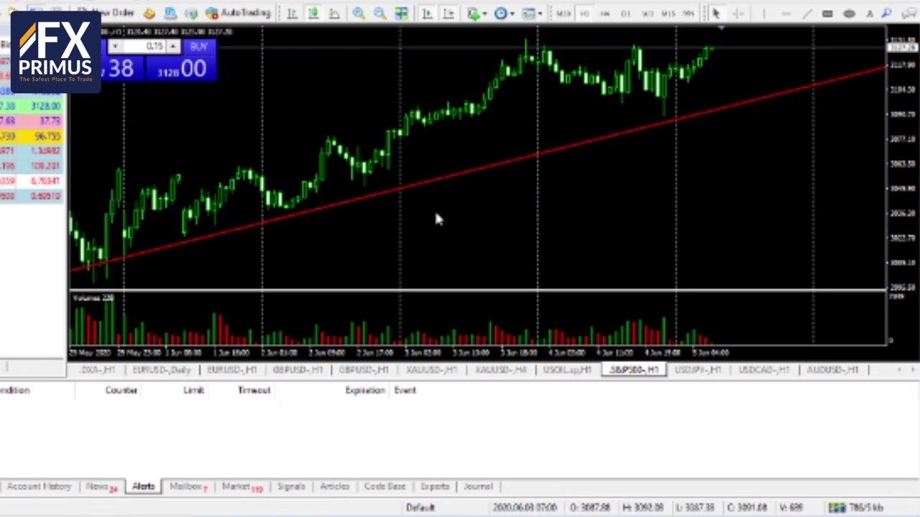
Review how S&P500 hourly prices follow the rising trendline between 25 May and 5 June
{"action": "mouse_move", "coordinate": [615, 92]}
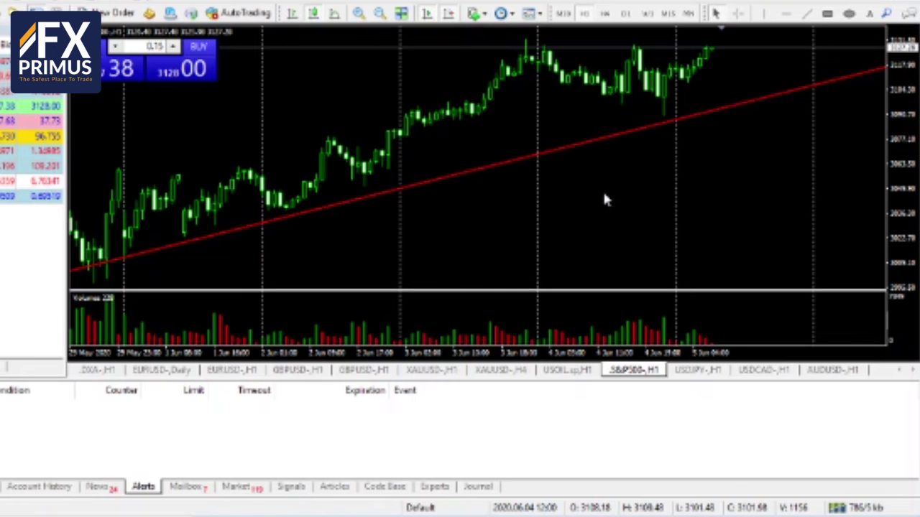
{"action": "scroll", "coordinate": [649, 232], "scroll_direction": "up", "scroll_amount": 5}
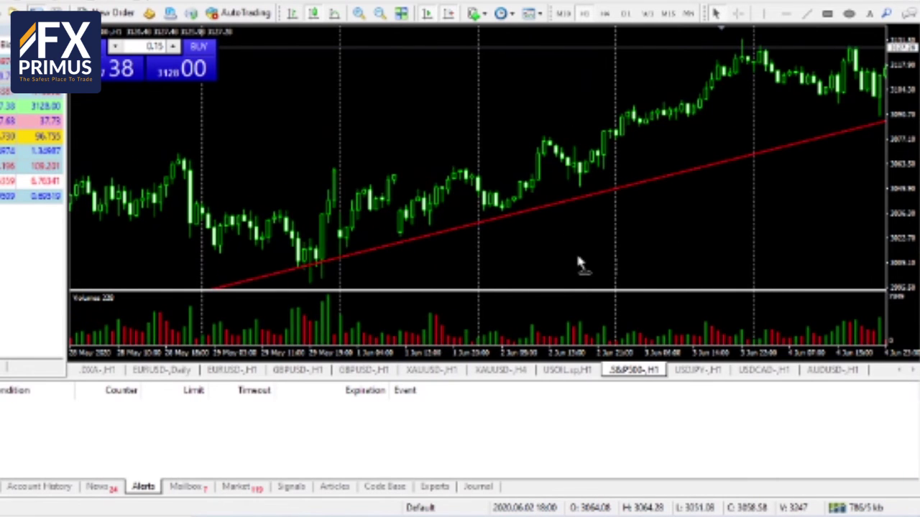
{"action": "scroll", "coordinate": [668, 249], "scroll_direction": "up", "scroll_amount": 6}
{"action": "scroll", "coordinate": [650, 267], "scroll_direction": "up", "scroll_amount": 3}
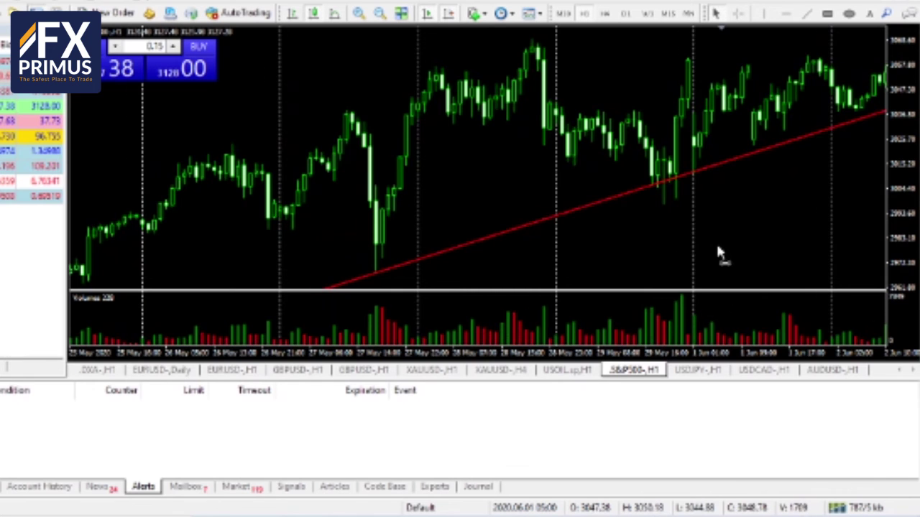
{"action": "scroll", "coordinate": [719, 257], "scroll_direction": "down", "scroll_amount": 8}
{"action": "scroll", "coordinate": [588, 267], "scroll_direction": "down", "scroll_amount": 5}
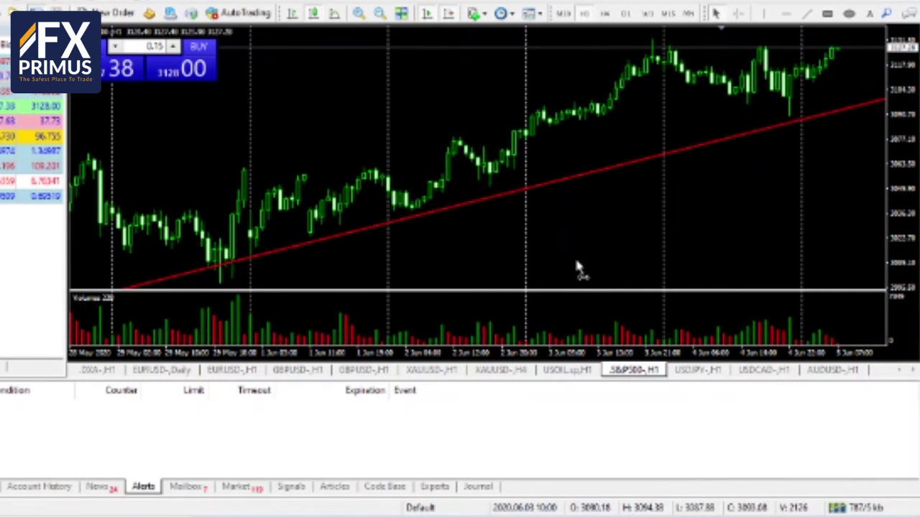
View the S&P500 on H4 and D1, measuring the daily rally from the 14 May low to the 5 June price
{"action": "left_click", "coordinate": [604, 16]}
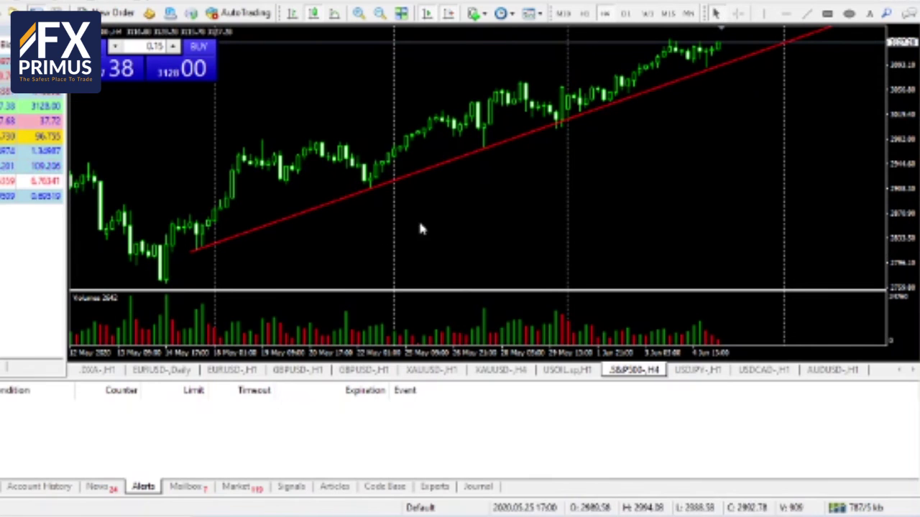
{"action": "left_click", "coordinate": [625, 13]}
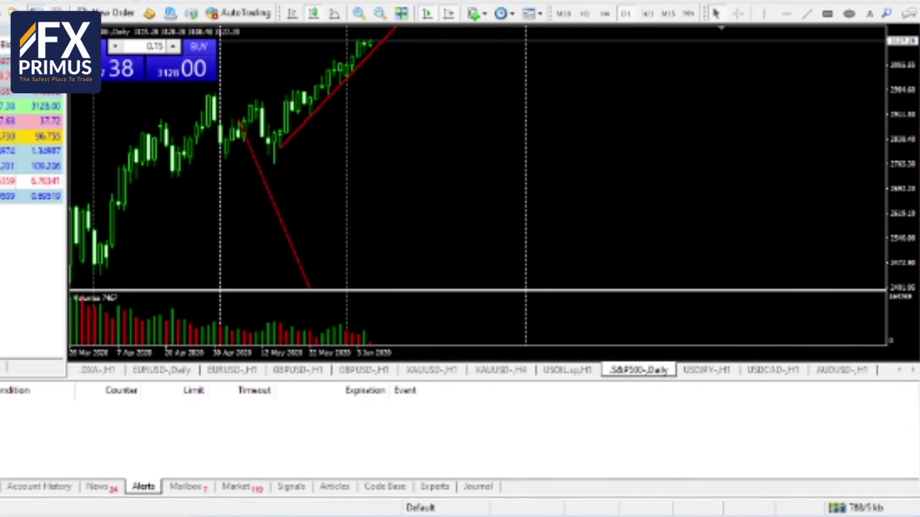
{"action": "left_click", "coordinate": [739, 15]}
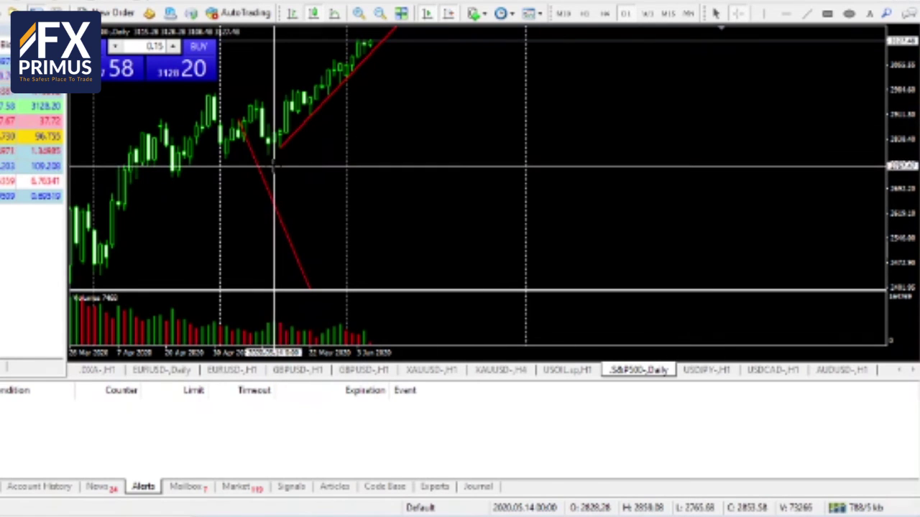
{"action": "left_click_drag", "start_coordinate": [274, 165], "coordinate": [371, 37]}
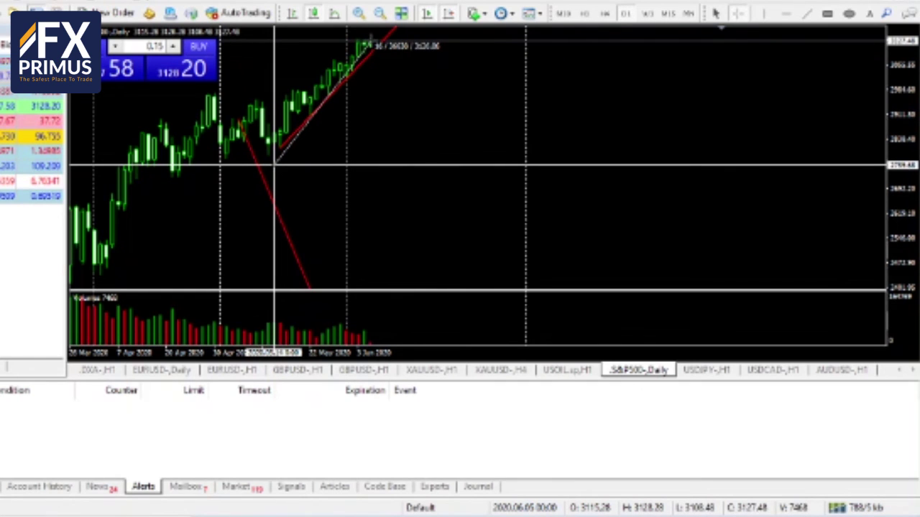
Return the S&P500 chart to H1 at the latest candles and mark the 3–4 June highs with a horizontal line
{"action": "left_click_drag", "start_coordinate": [371, 38], "coordinate": [371, 37]}
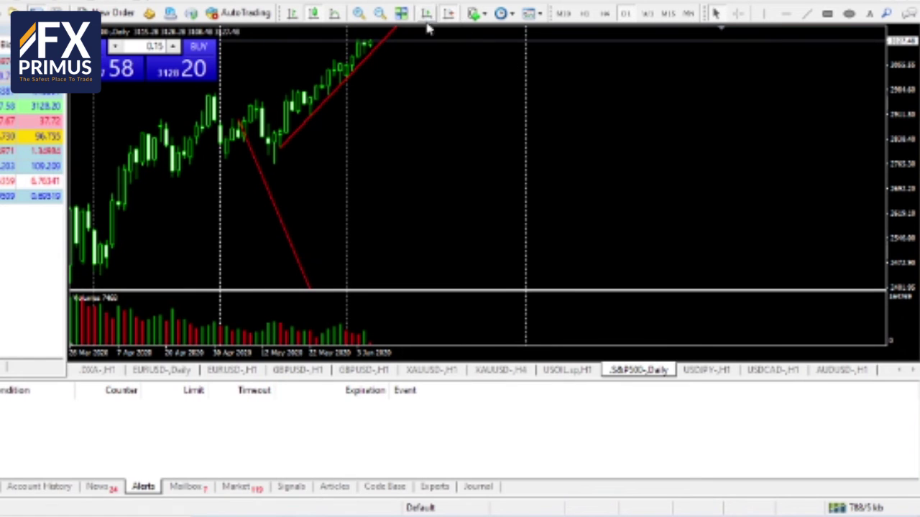
{"action": "left_click", "coordinate": [584, 13]}
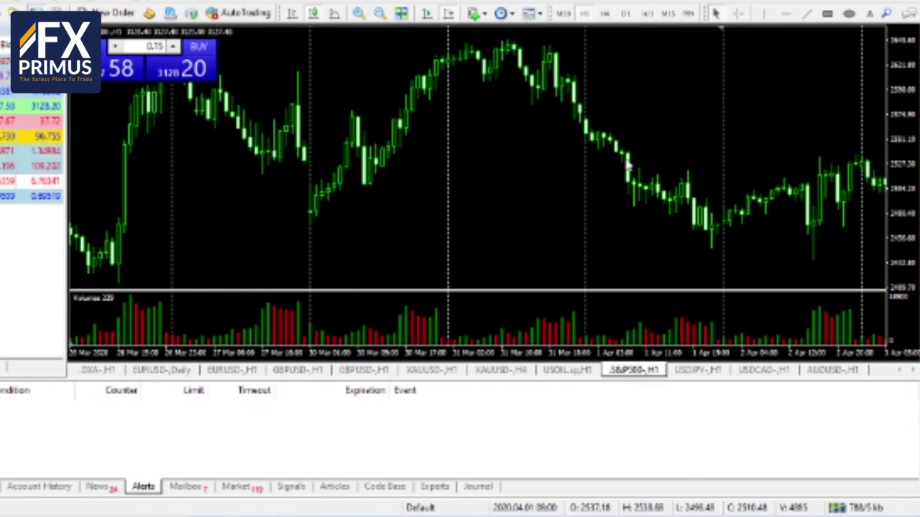
{"action": "left_click", "coordinate": [428, 14]}
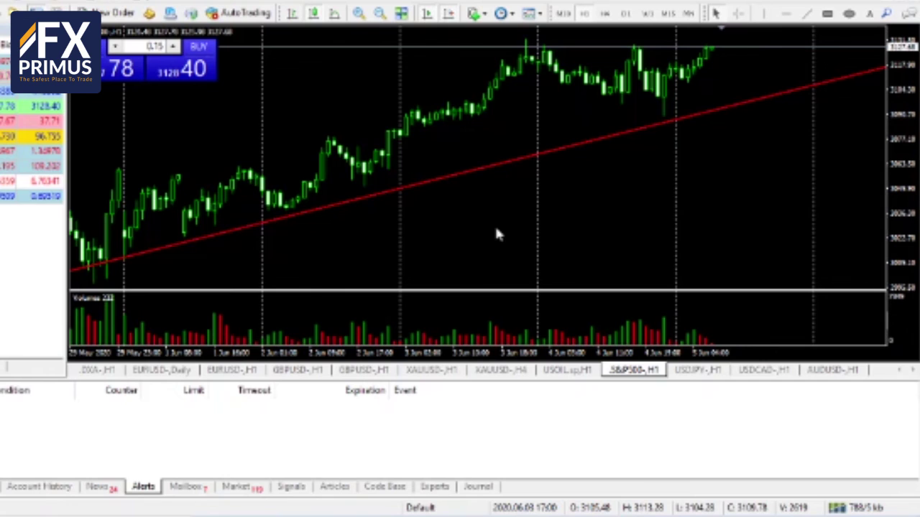
{"action": "left_click", "coordinate": [702, 47]}
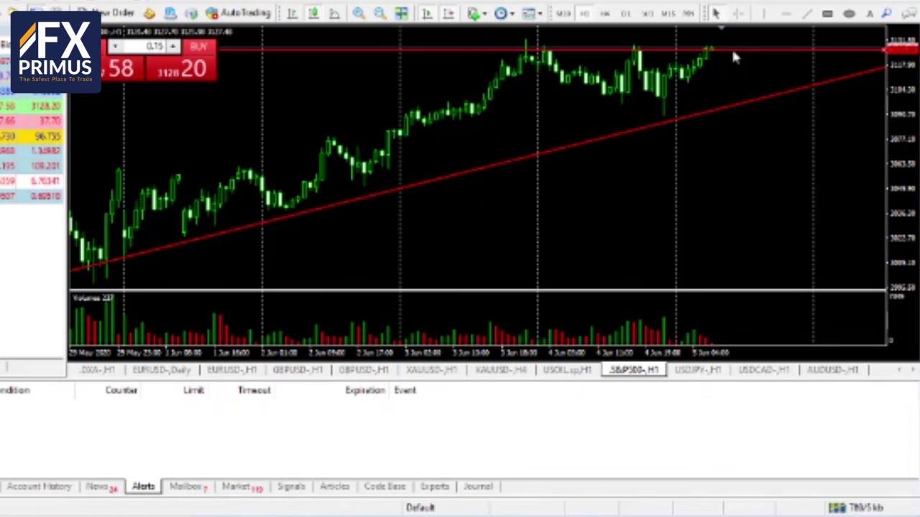
Examine S&P500 hourly prices between the rising trendline and the horizontal line at the highs, from 28 May to 5 June
{"action": "left_click_drag", "start_coordinate": [582, 188], "coordinate": [796, 183]}
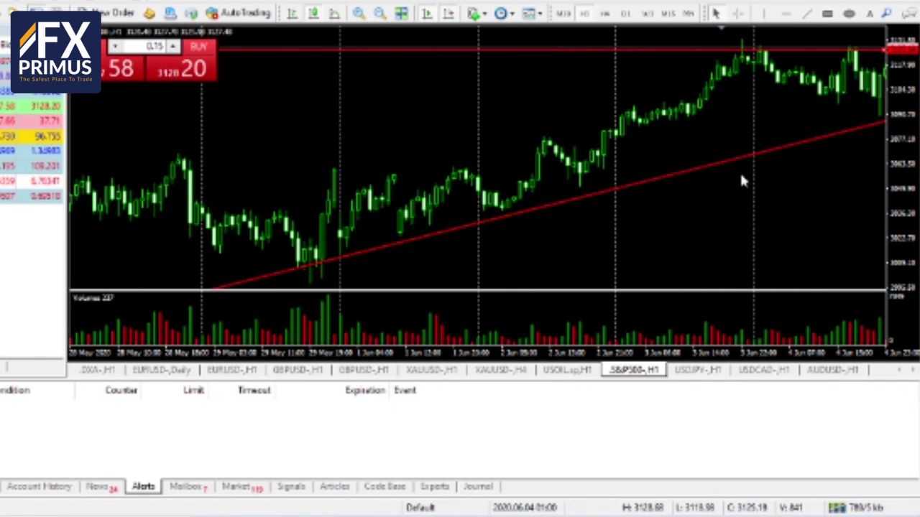
{"action": "left_click_drag", "start_coordinate": [675, 134], "coordinate": [489, 160]}
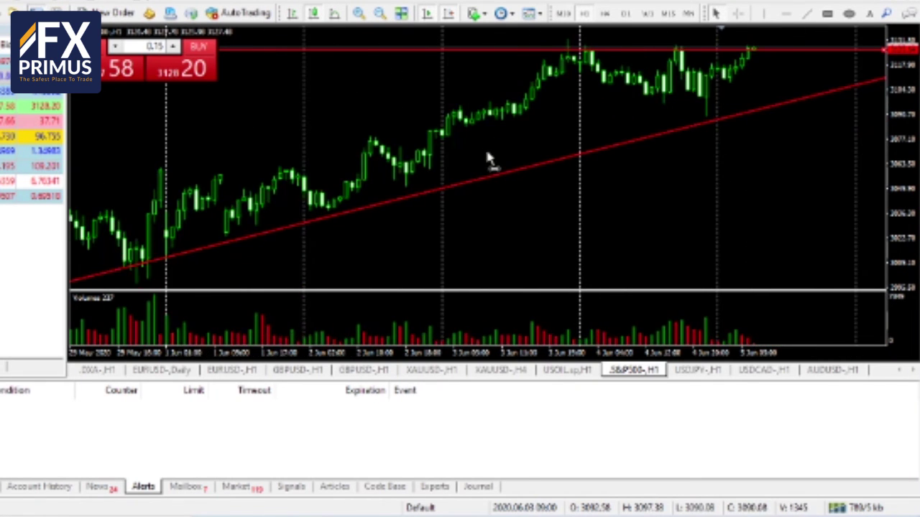
{"action": "left_click_drag", "start_coordinate": [658, 206], "coordinate": [630, 213]}
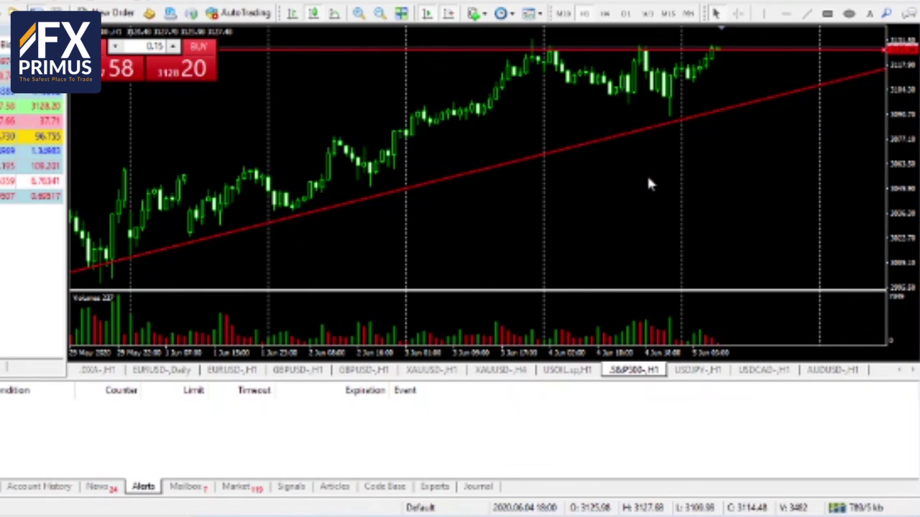
{"action": "key", "text": "Right"}
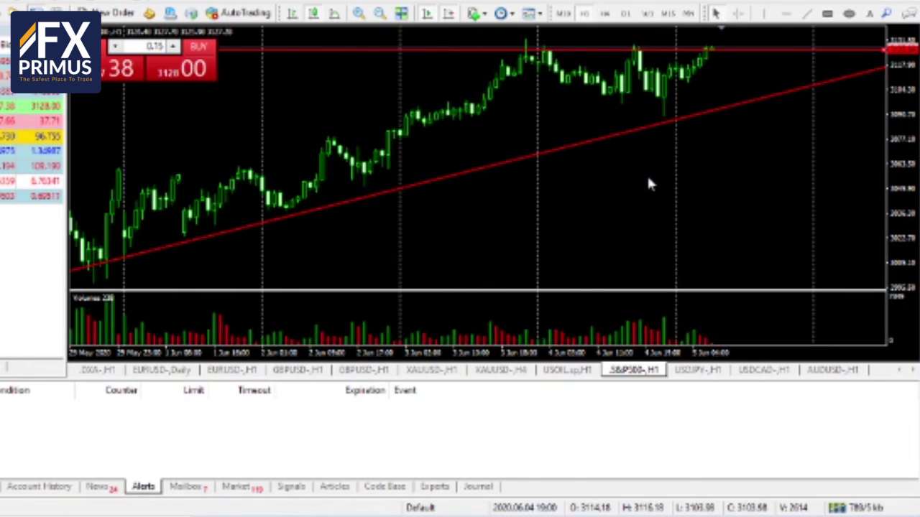
Bring up the USDJPY hourly chart and draw a rising trendline beneath the 3 and 4 June lows, extending into 5 June
{"action": "left_click", "coordinate": [765, 370]}
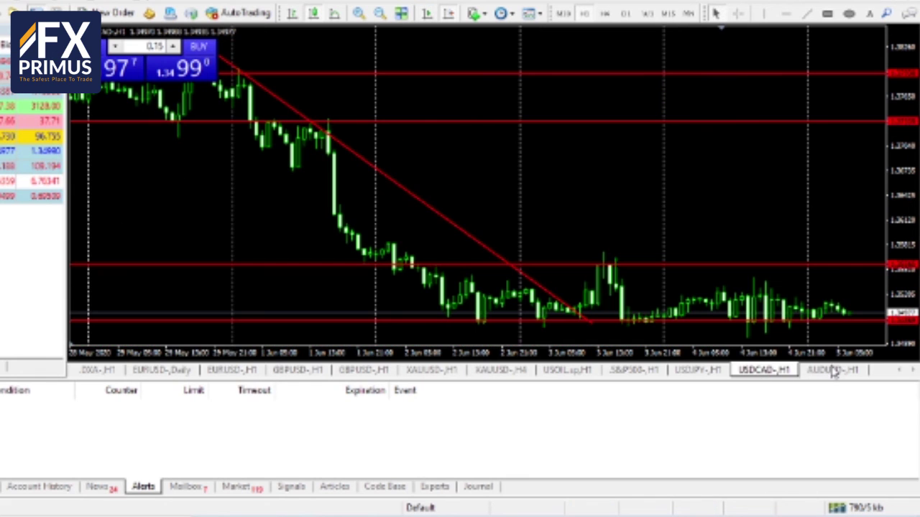
{"action": "left_click", "coordinate": [698, 370]}
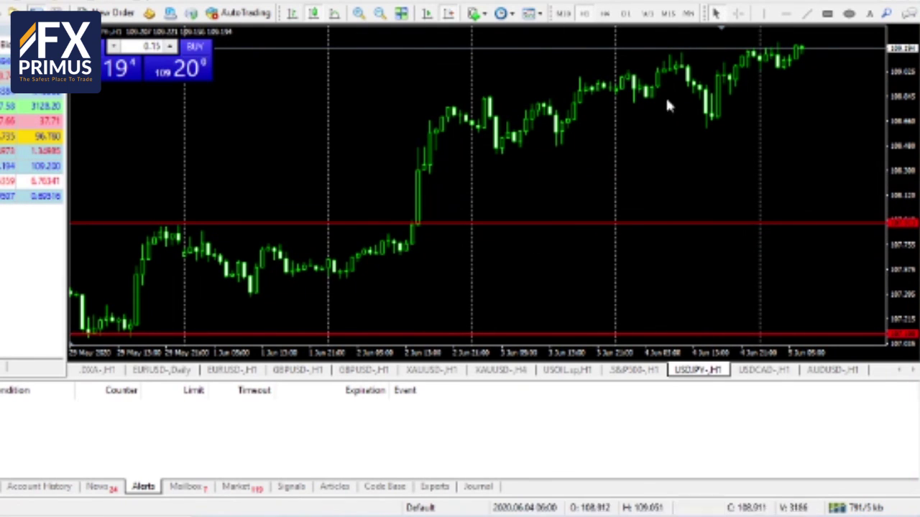
{"action": "left_click", "coordinate": [738, 13]}
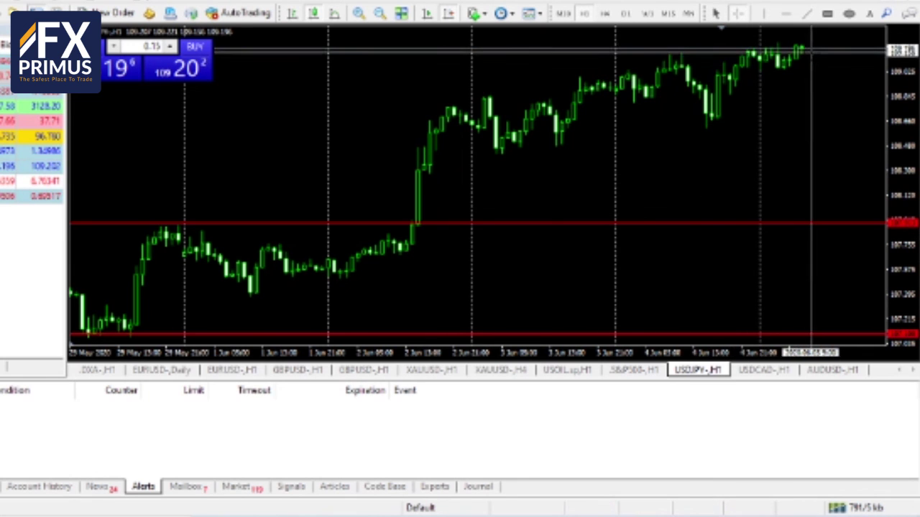
{"action": "left_click", "coordinate": [806, 12]}
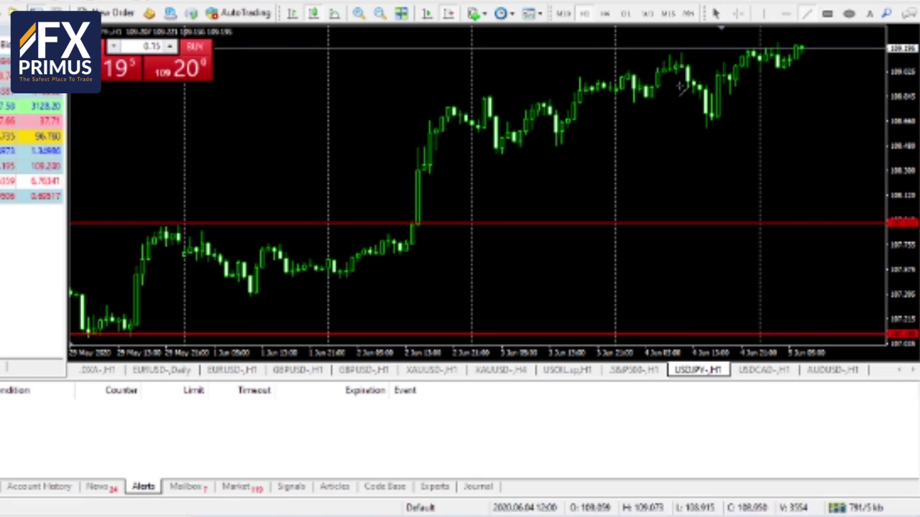
{"action": "left_click_drag", "start_coordinate": [491, 159], "coordinate": [828, 92]}
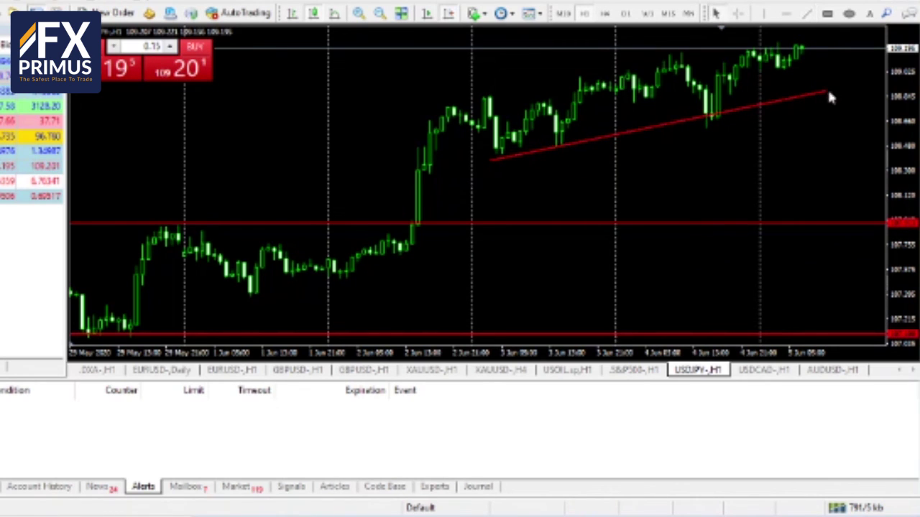
Draw a rising upper channel line over the USDJPY highs from 2 to 5 June and extend the lower trendline's start slightly back
{"action": "left_click", "coordinate": [806, 13]}
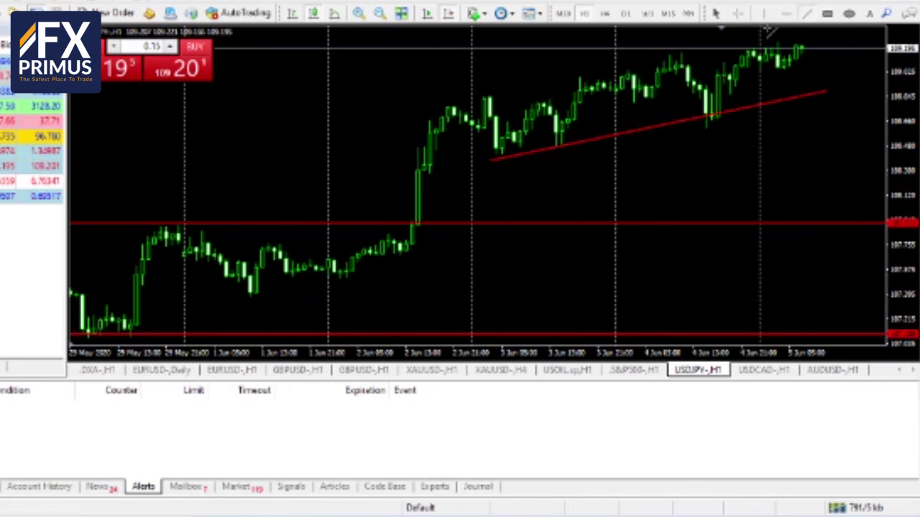
{"action": "left_click_drag", "start_coordinate": [413, 117], "coordinate": [819, 35]}
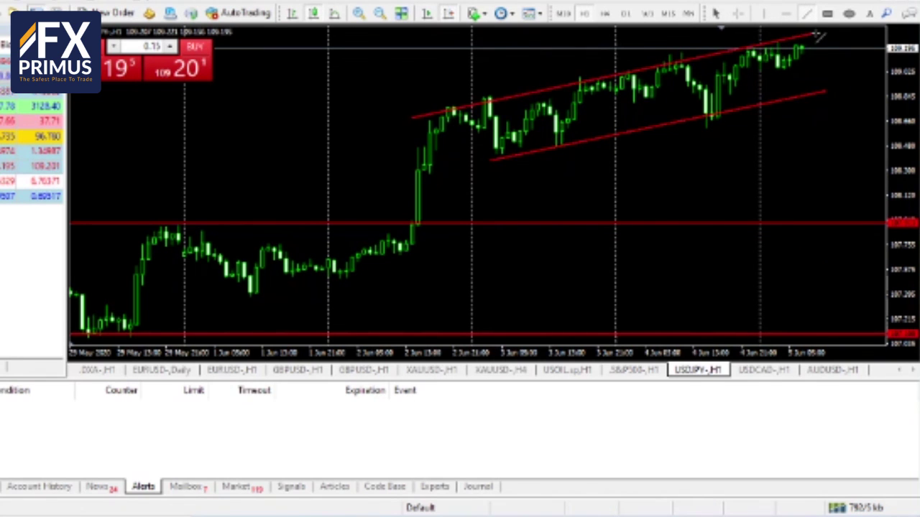
{"action": "double_click", "coordinate": [491, 162]}
{"action": "left_click_drag", "start_coordinate": [490, 162], "coordinate": [484, 166]}
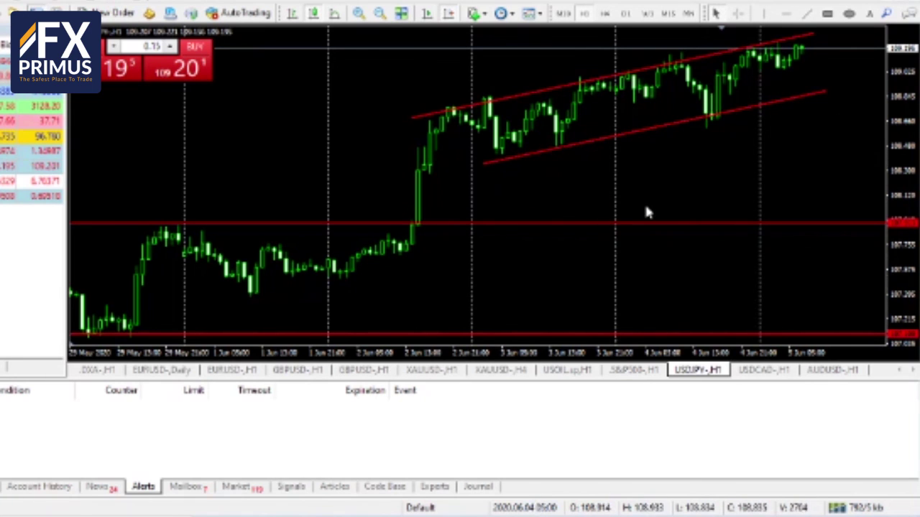
View the XAUUSD hourly chart around the rising trendline from the 3 June low
{"action": "left_click", "coordinate": [434, 370]}
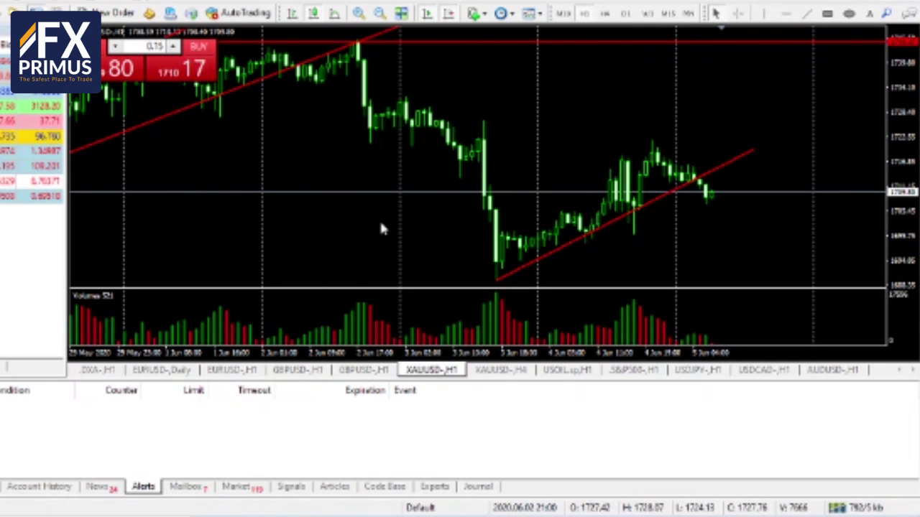